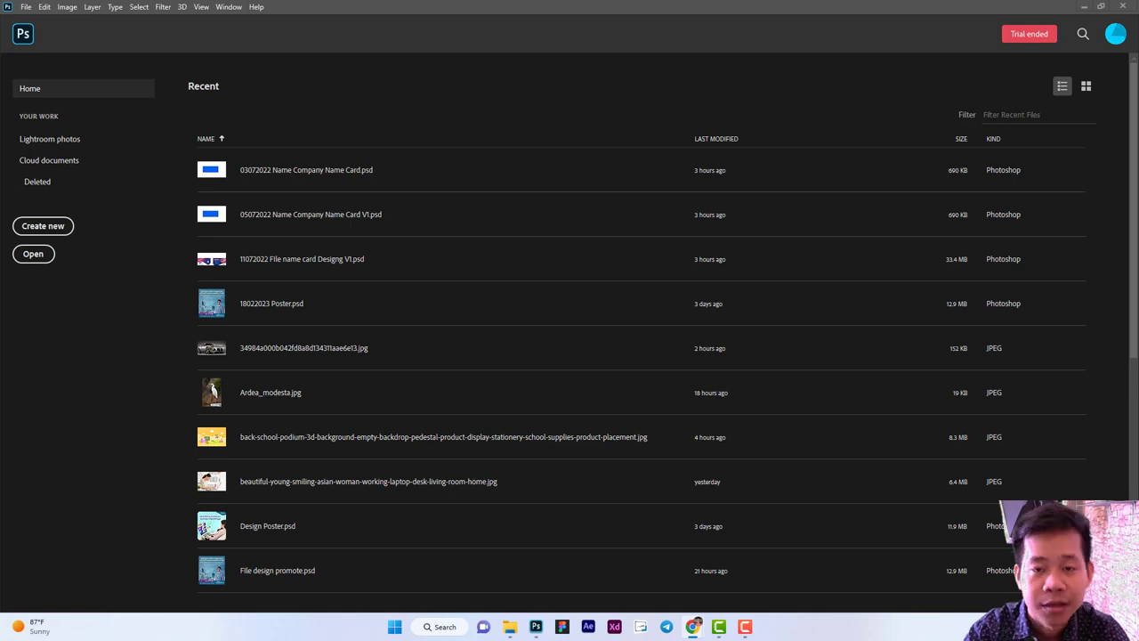
Open Hair-flying-red-dress-girl_1600x1200.jpg by dragging it from the desktop into Photoshop.
{"action": "left_click_drag", "start_coordinate": [11, 279], "coordinate": [142, 348]}
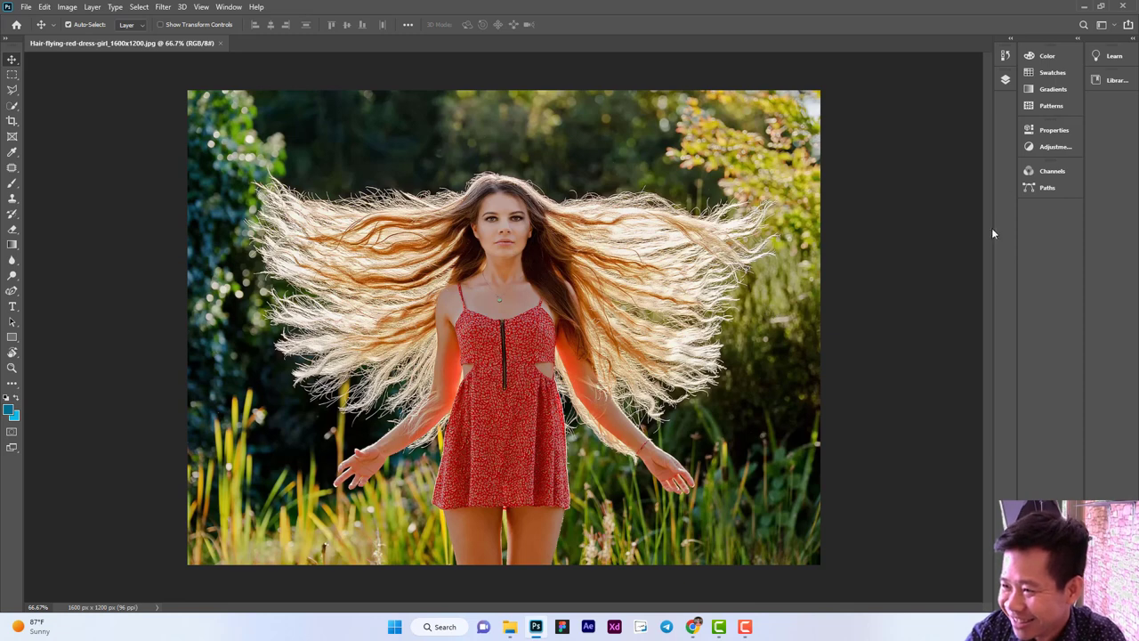
Show the Layers panel and pick the Quick Selection Tool from its toolbar group.
{"action": "left_click", "coordinate": [1006, 80]}
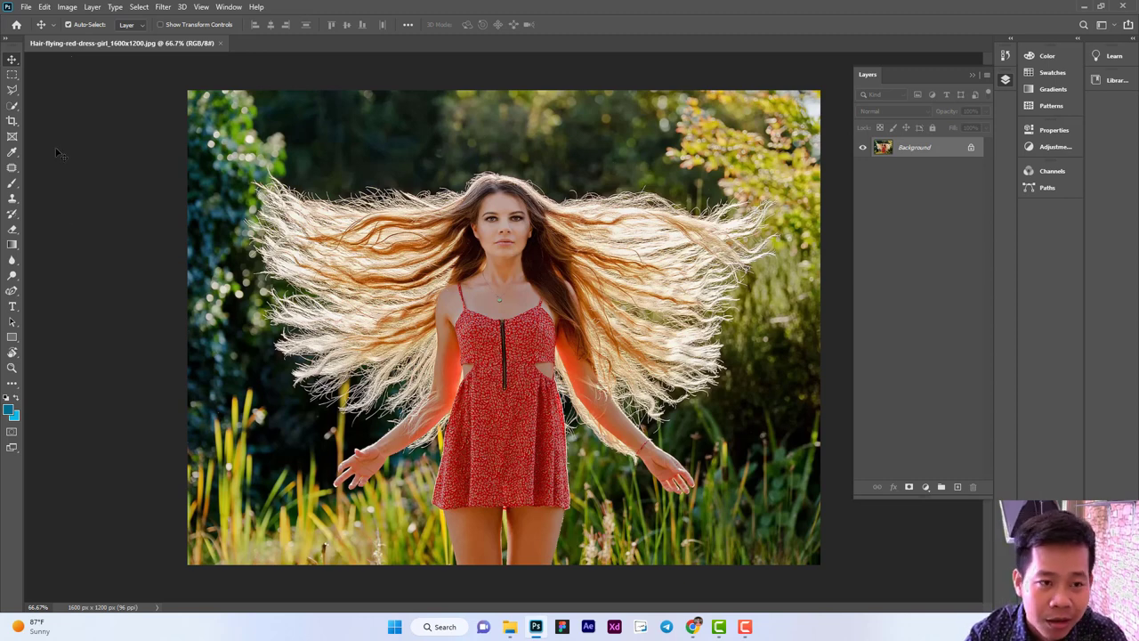
{"action": "left_click", "coordinate": [13, 108]}
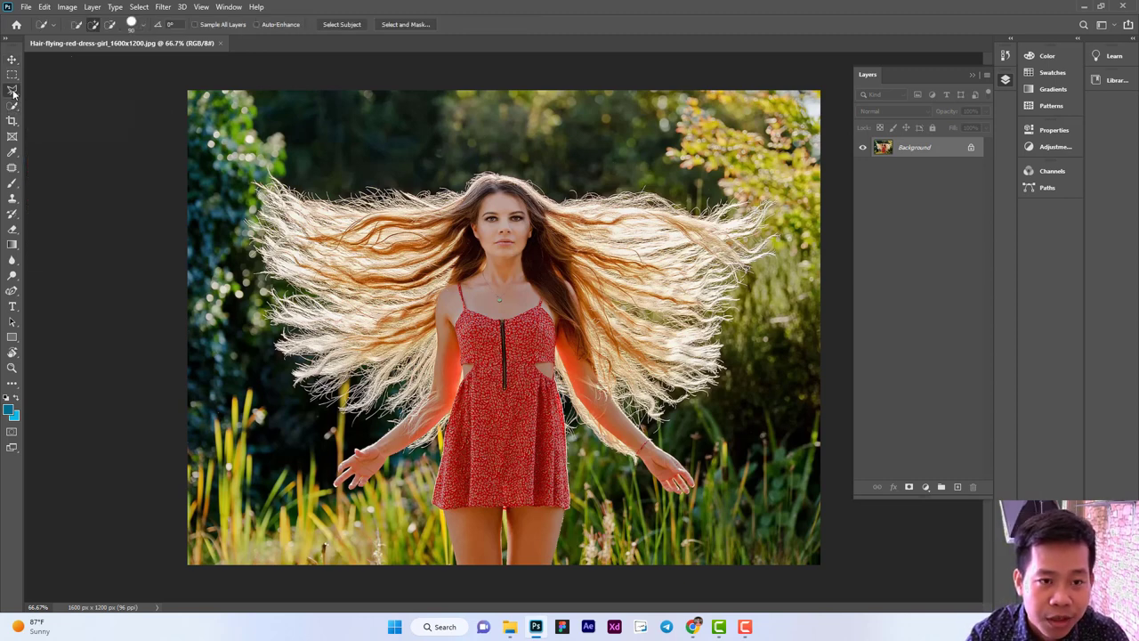
{"action": "left_click", "coordinate": [13, 91]}
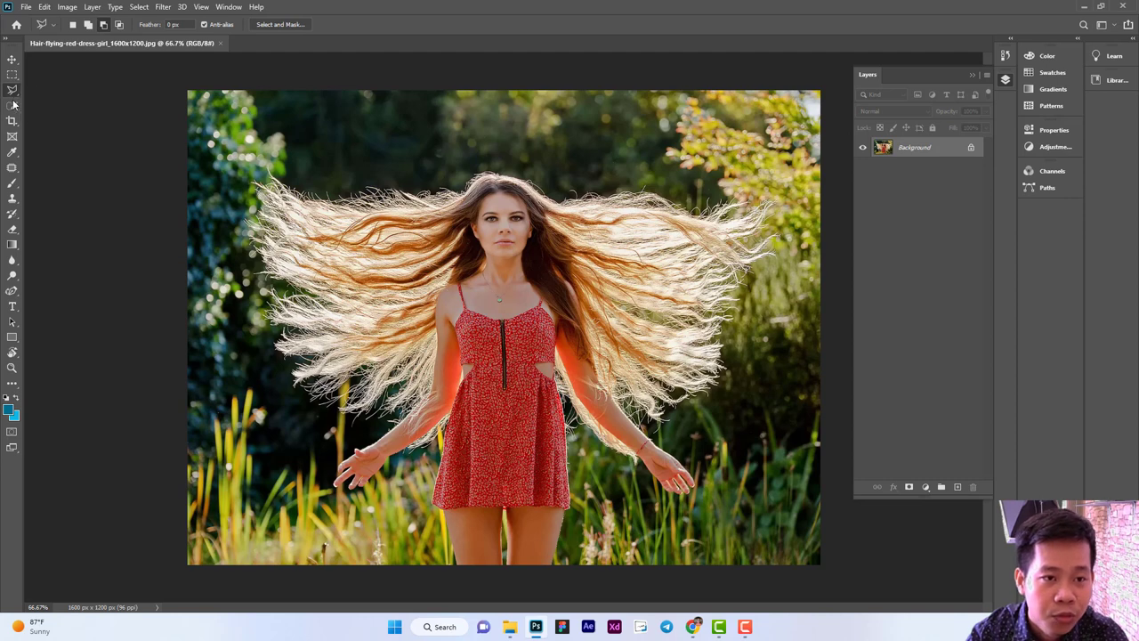
{"action": "left_click", "coordinate": [13, 108]}
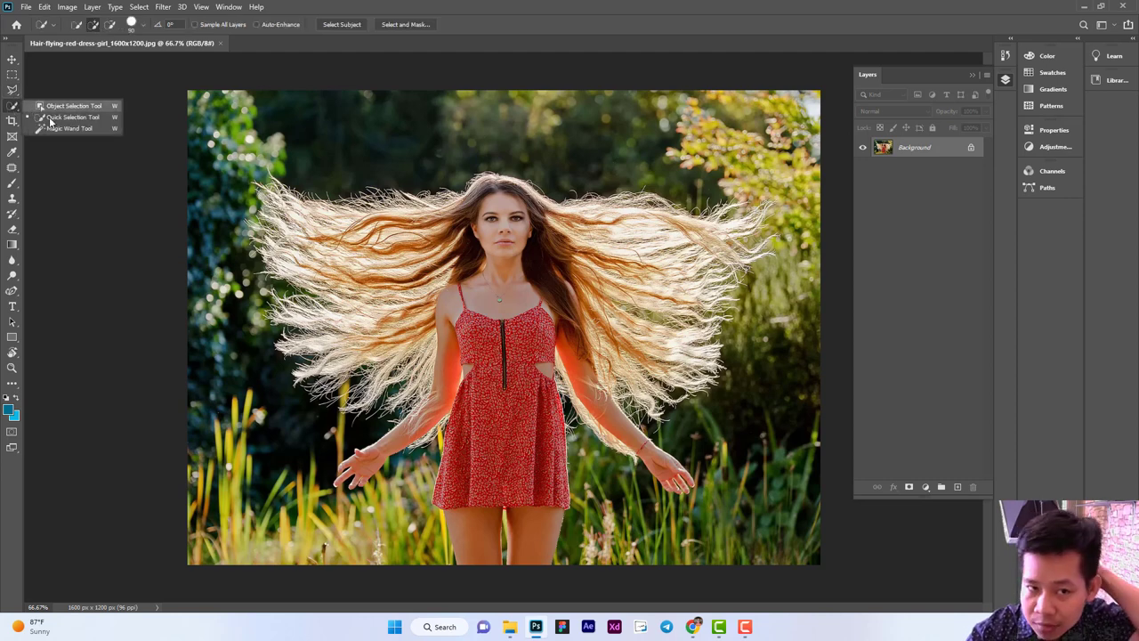
Quick-select the woman's hair, face, left arm and upper-right hair tips.
{"action": "left_click", "coordinate": [63, 117]}
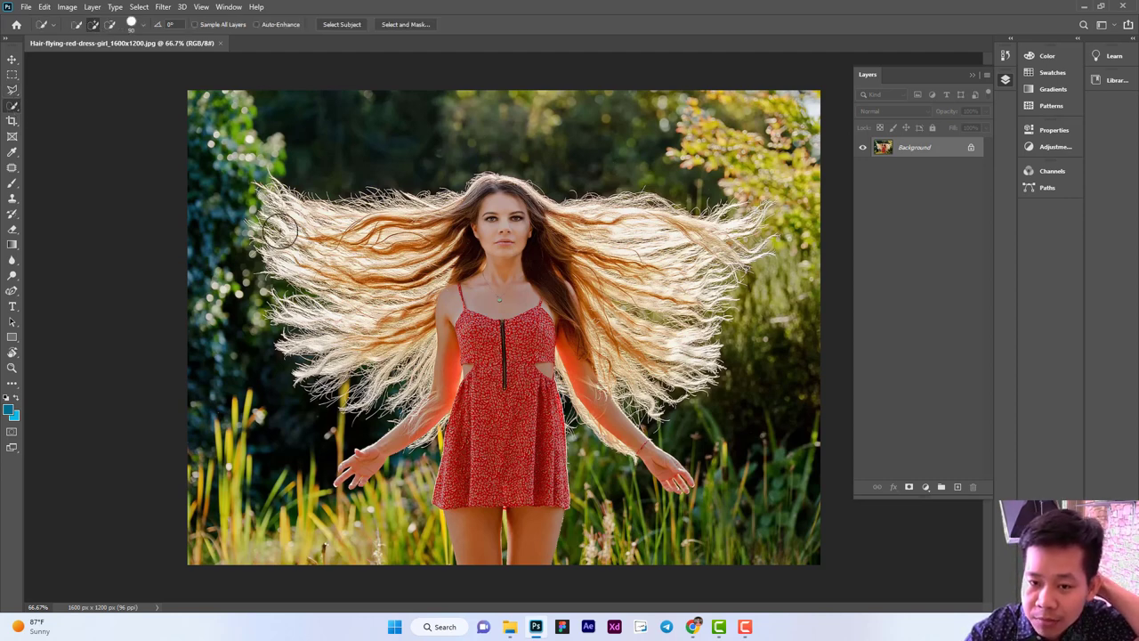
{"action": "mouse_move", "coordinate": [280, 231]}
{"action": "left_mouse_down"}
{"action": "mouse_move", "coordinate": [682, 239]}
{"action": "mouse_move", "coordinate": [712, 227]}
{"action": "mouse_move", "coordinate": [656, 337]}
{"action": "mouse_move", "coordinate": [686, 339]}
{"action": "mouse_move", "coordinate": [583, 388]}
{"action": "mouse_move", "coordinate": [641, 428]}
{"action": "mouse_move", "coordinate": [680, 481]}
{"action": "mouse_move", "coordinate": [632, 449]}
{"action": "mouse_move", "coordinate": [504, 522]}
{"action": "mouse_move", "coordinate": [461, 428]}
{"action": "mouse_move", "coordinate": [486, 330]}
{"action": "mouse_move", "coordinate": [276, 231]}
{"action": "mouse_move", "coordinate": [345, 287]}
{"action": "mouse_move", "coordinate": [276, 209]}
{"action": "mouse_move", "coordinate": [314, 292]}
{"action": "mouse_move", "coordinate": [285, 298]}
{"action": "mouse_move", "coordinate": [283, 283]}
{"action": "mouse_move", "coordinate": [351, 379]}
{"action": "left_mouse_up"}
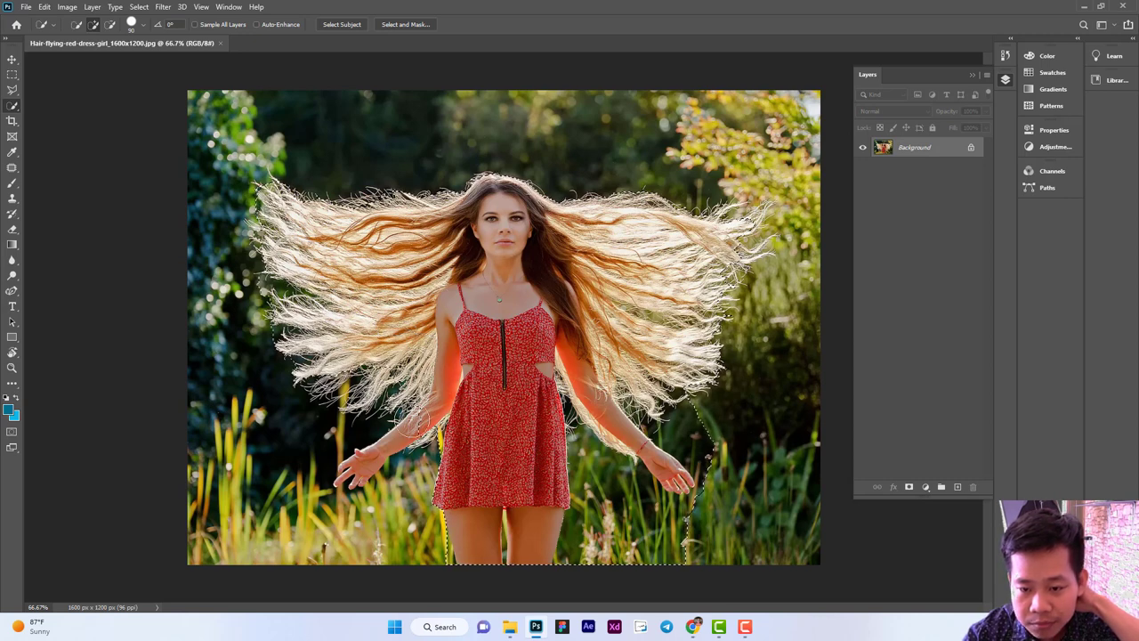
{"action": "mouse_move", "coordinate": [411, 419]}
{"action": "left_mouse_down"}
{"action": "mouse_move", "coordinate": [348, 367]}
{"action": "mouse_move", "coordinate": [382, 406]}
{"action": "mouse_move", "coordinate": [398, 456]}
{"action": "left_mouse_up"}
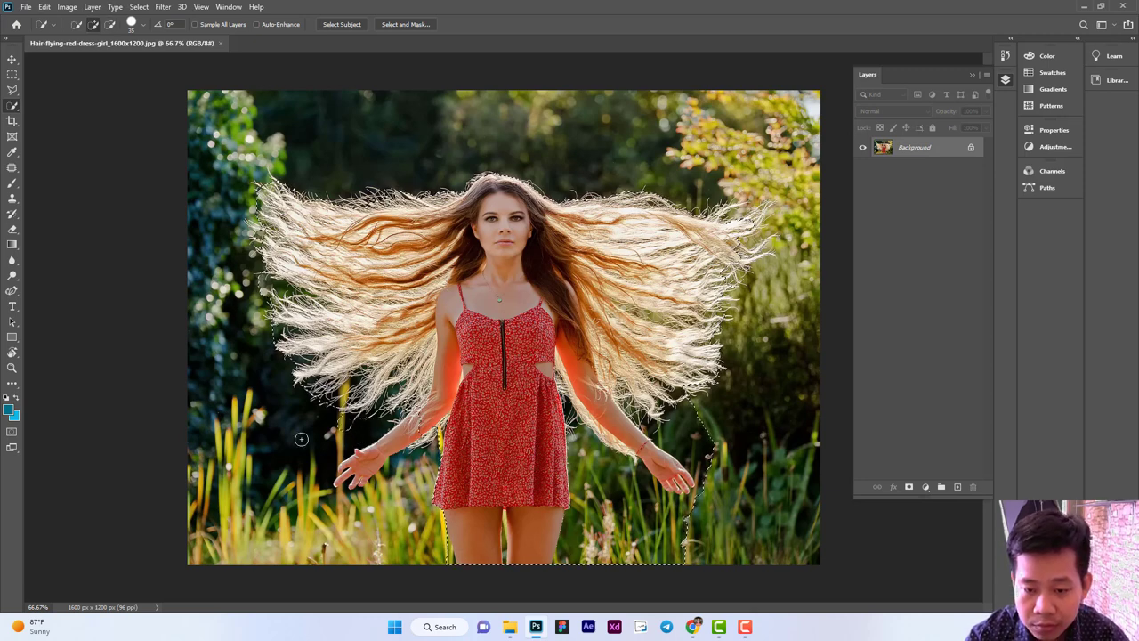
{"action": "key", "text": "alt"}
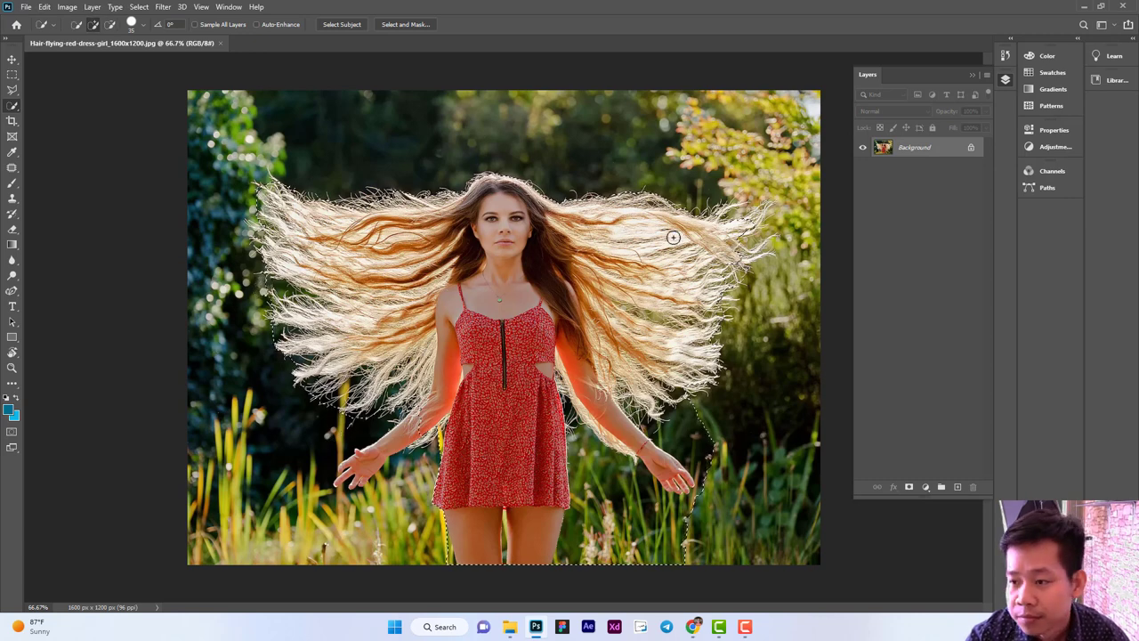
{"action": "left_click", "coordinate": [746, 211]}
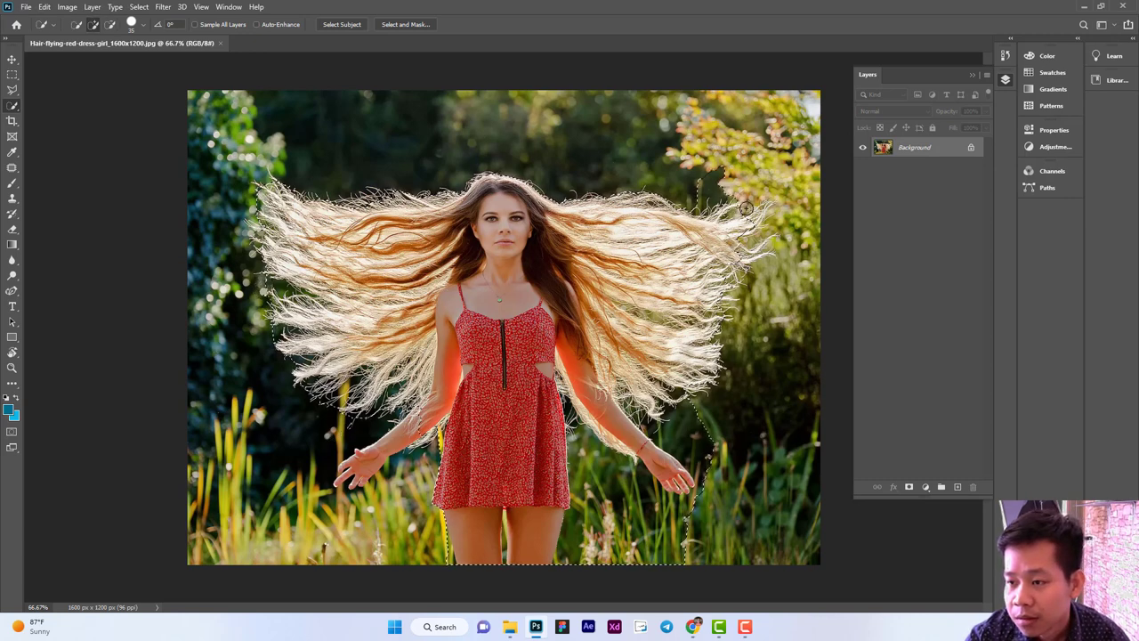
{"action": "left_click_drag", "start_coordinate": [764, 220], "coordinate": [773, 241]}
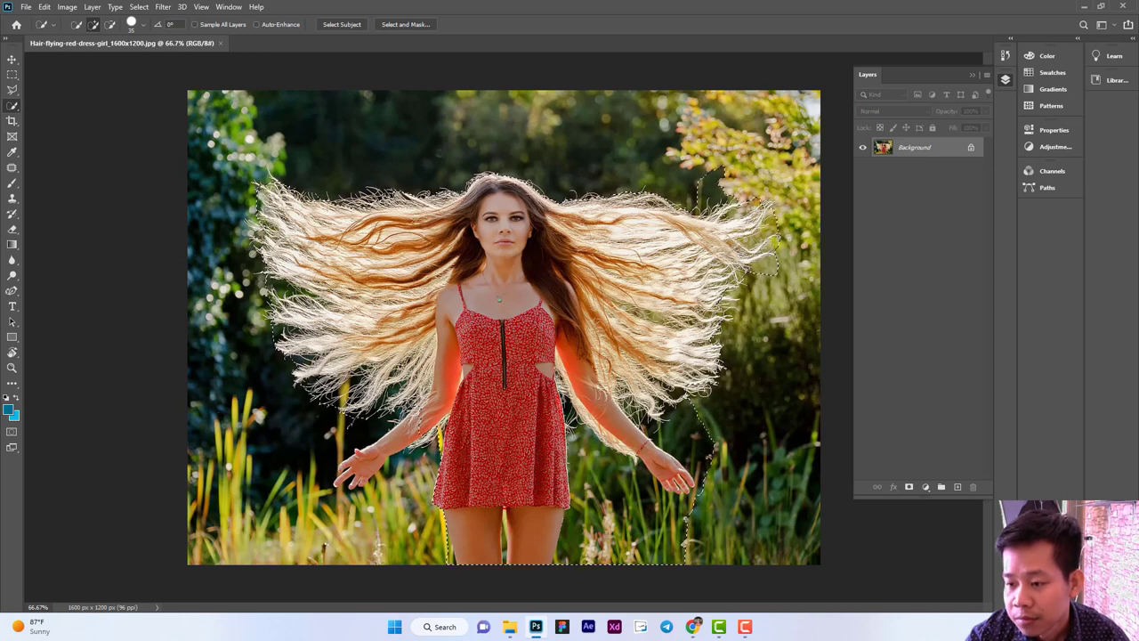
Alt-subtract background and grass around the right arm, right hand and right leg.
{"action": "left_click_drag", "start_coordinate": [708, 415], "coordinate": [663, 439]}
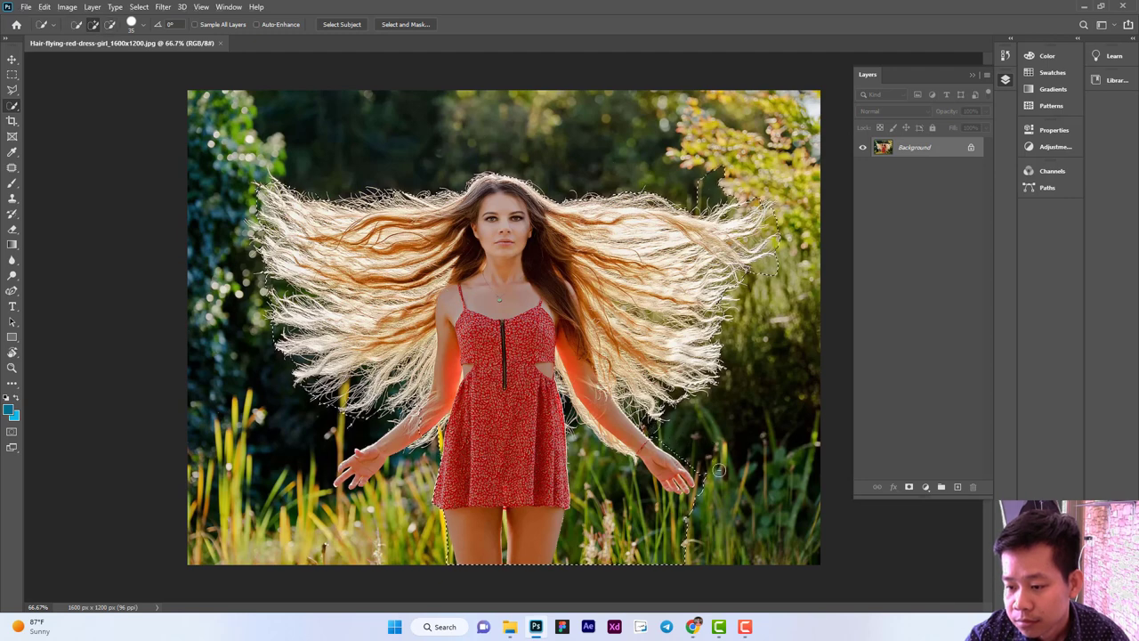
{"action": "key", "text": "alt"}
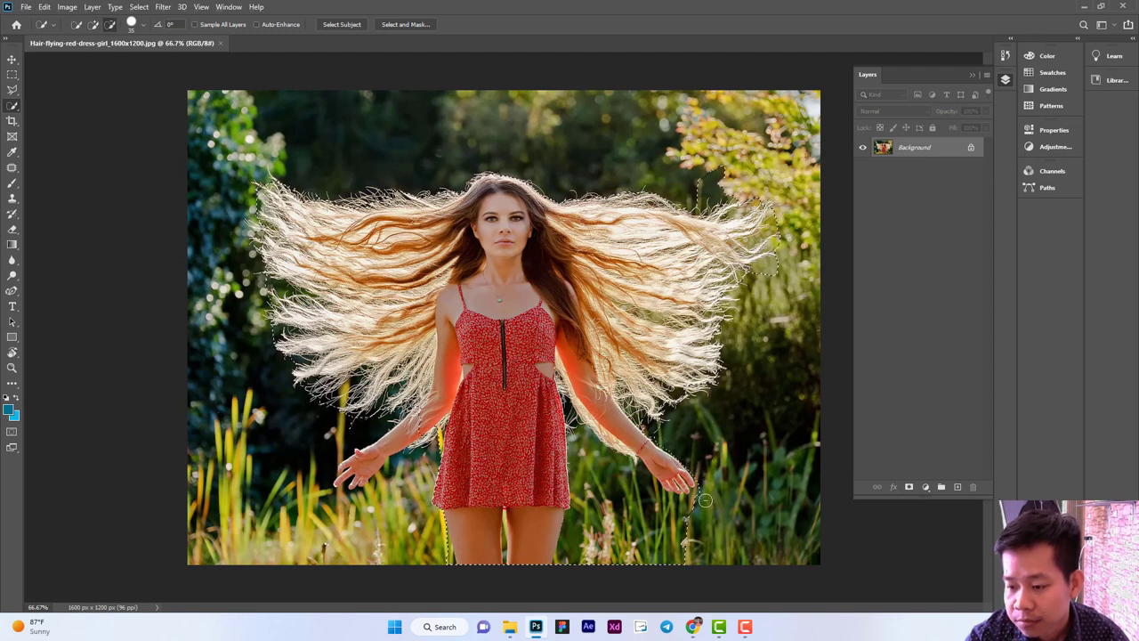
{"action": "left_click_drag", "start_coordinate": [705, 500], "coordinate": [659, 514]}
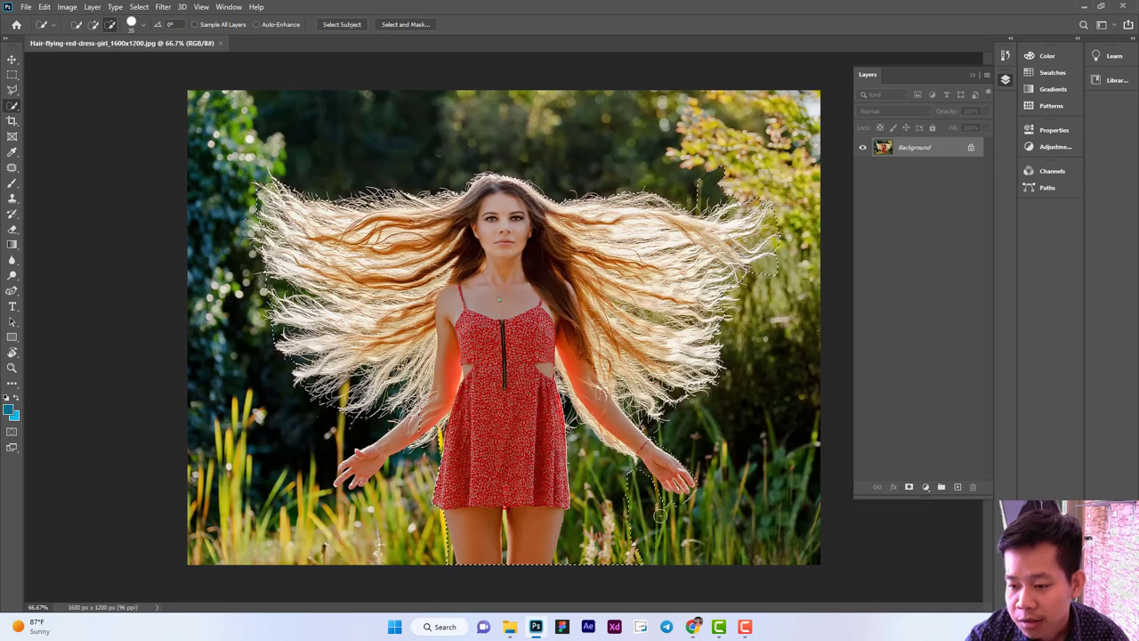
{"action": "left_click_drag", "start_coordinate": [623, 534], "coordinate": [594, 481]}
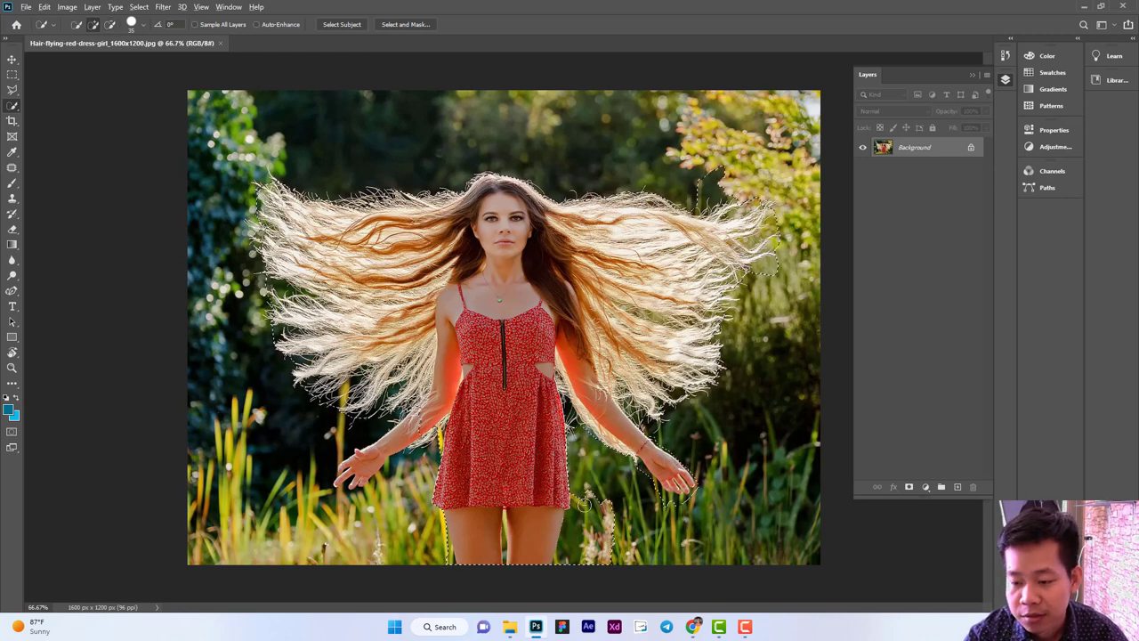
{"action": "left_click_drag", "start_coordinate": [584, 504], "coordinate": [579, 540]}
{"action": "key", "text": "alt"}
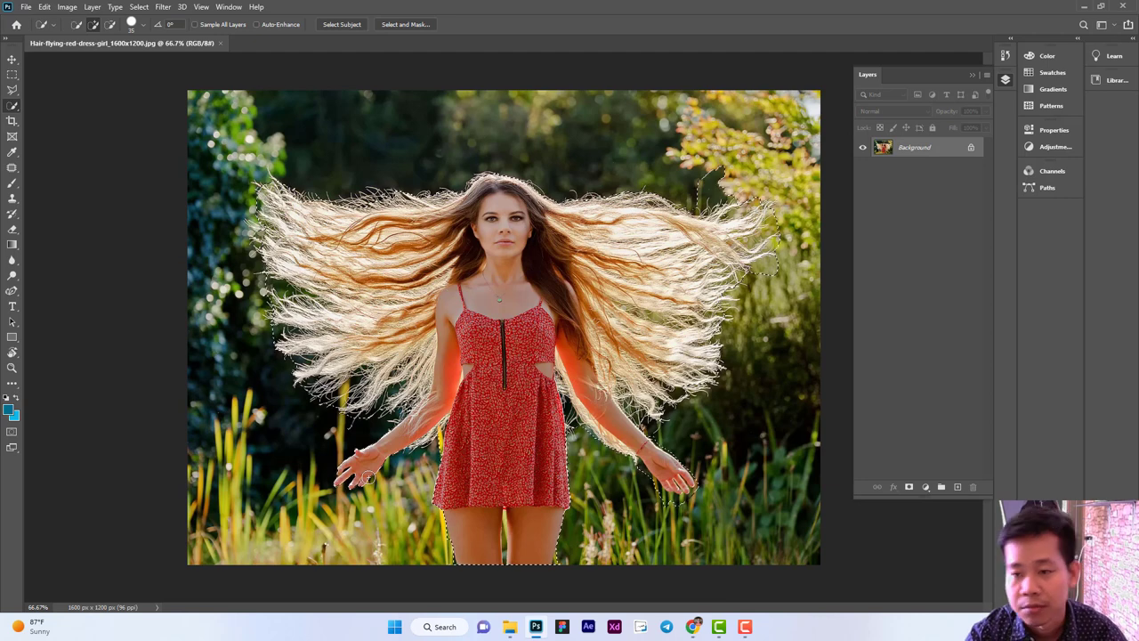
{"action": "key", "text": "alt"}
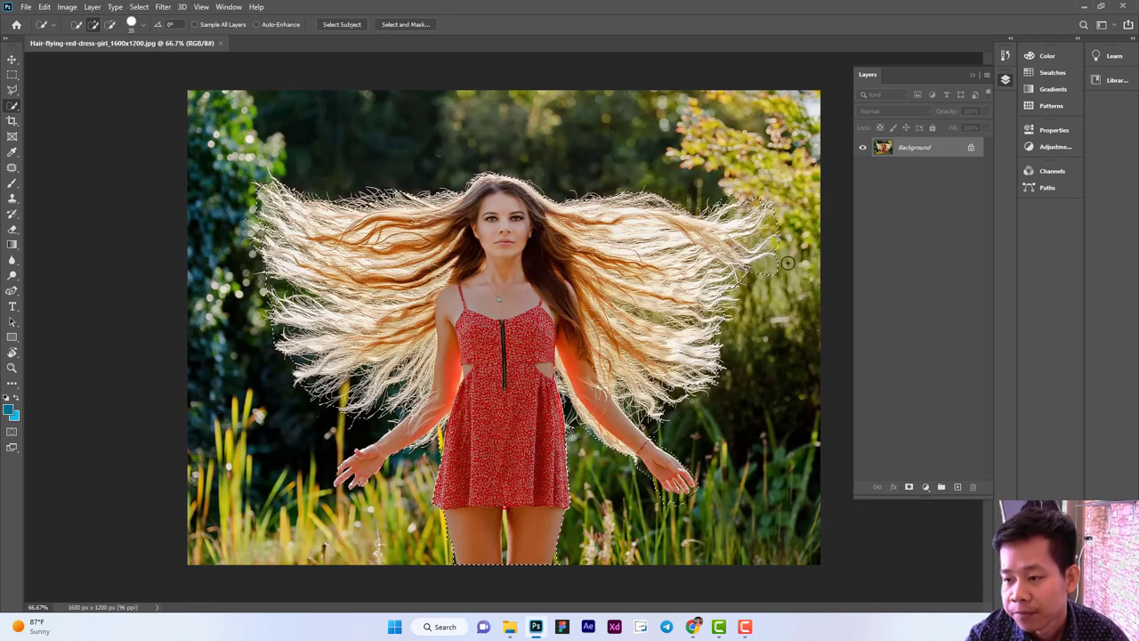
{"action": "key", "text": "alt"}
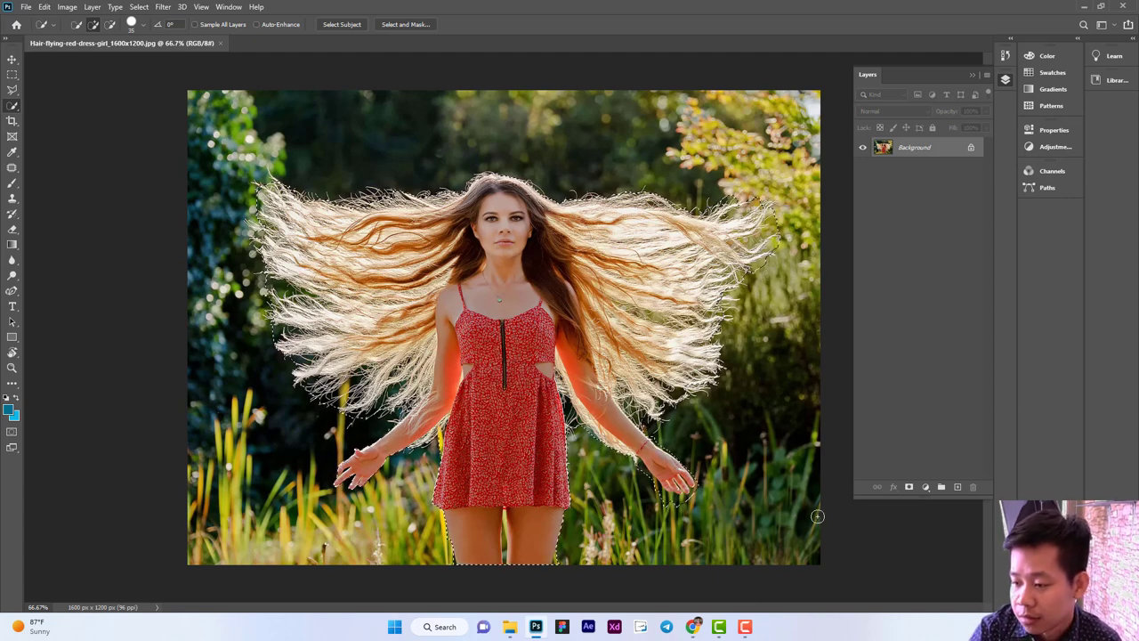
Add a layer mask from the woman selection so her surroundings become transparent.
{"action": "left_click", "coordinate": [909, 488]}
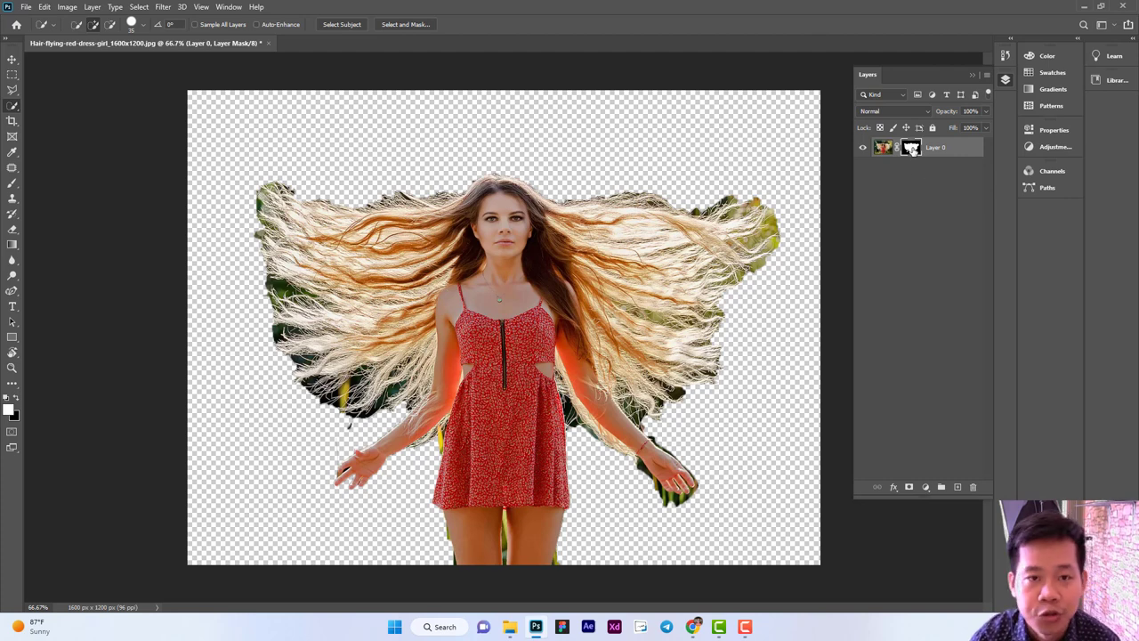
{"action": "left_click", "coordinate": [145, 6]}
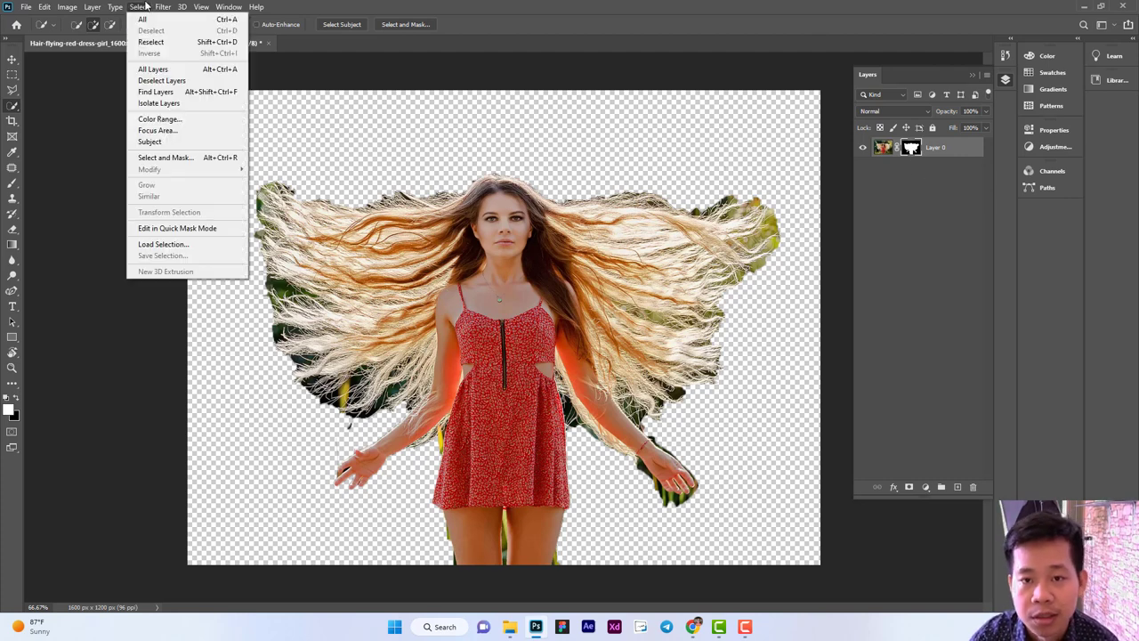
Open Select and Mask with the Refine Edge Brush, Overlay view at about 71% opacity.
{"action": "left_click", "coordinate": [148, 159]}
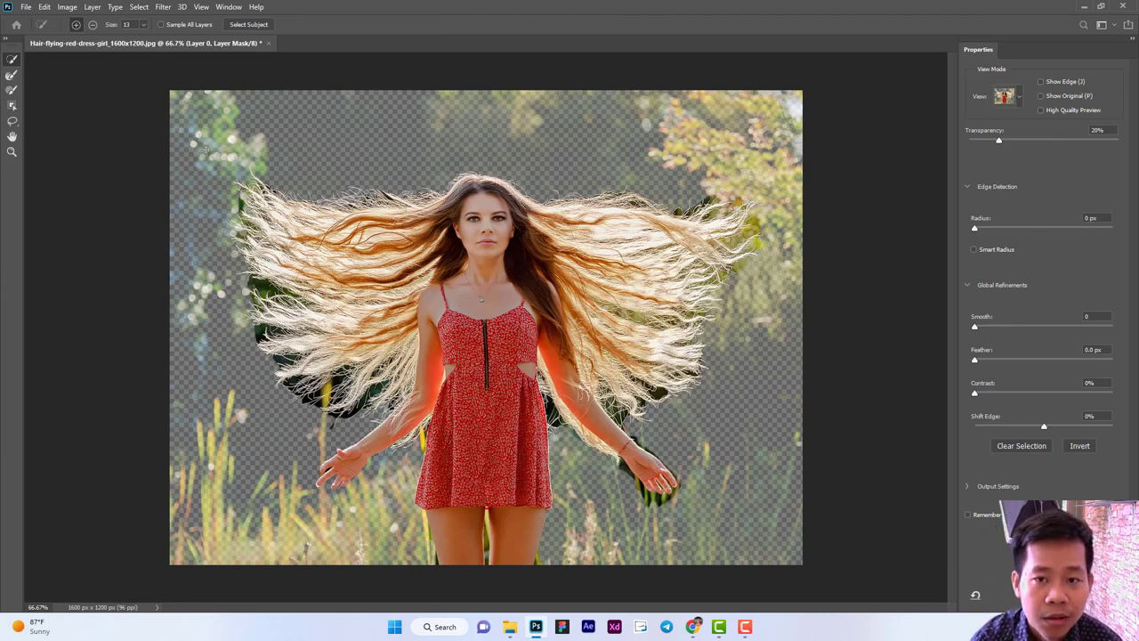
{"action": "left_click", "coordinate": [11, 77]}
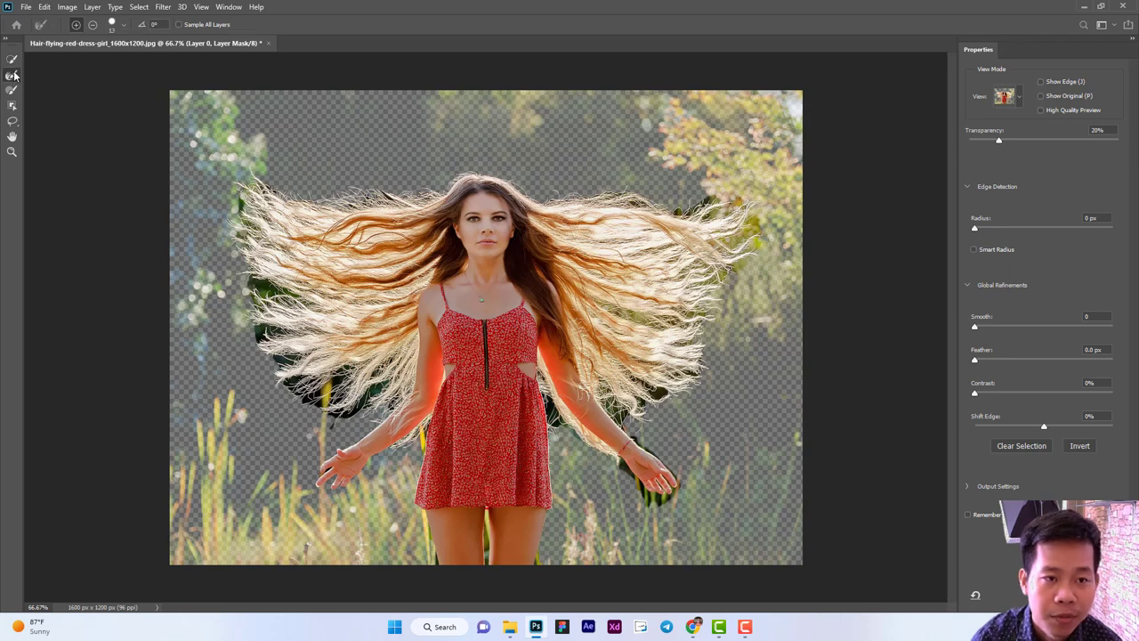
{"action": "left_click", "coordinate": [1015, 97]}
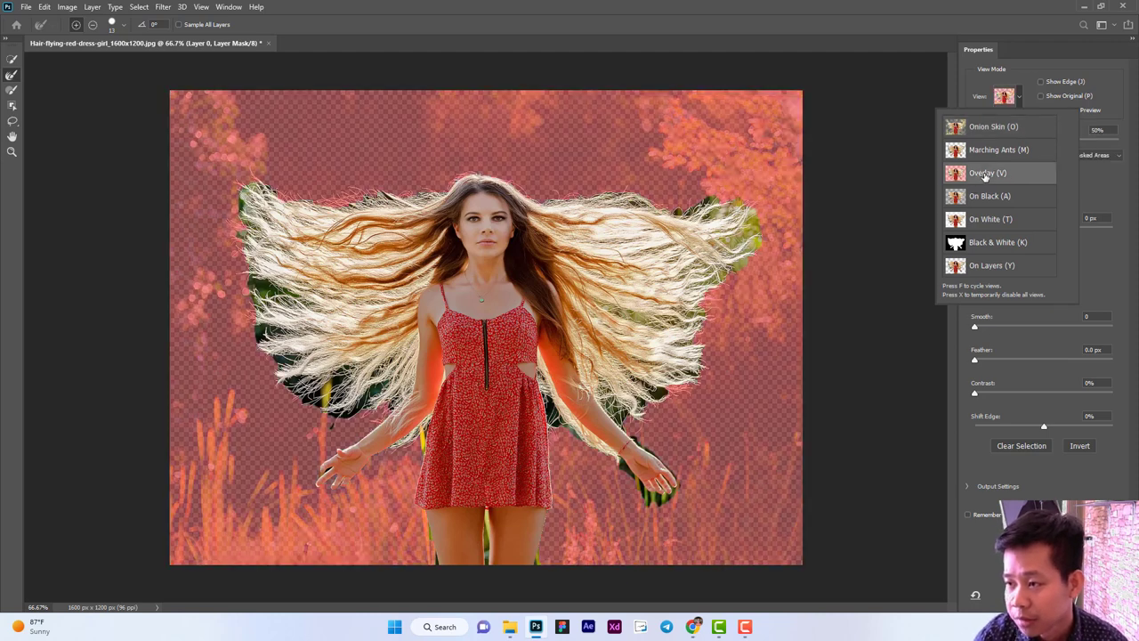
{"action": "left_click", "coordinate": [1086, 174]}
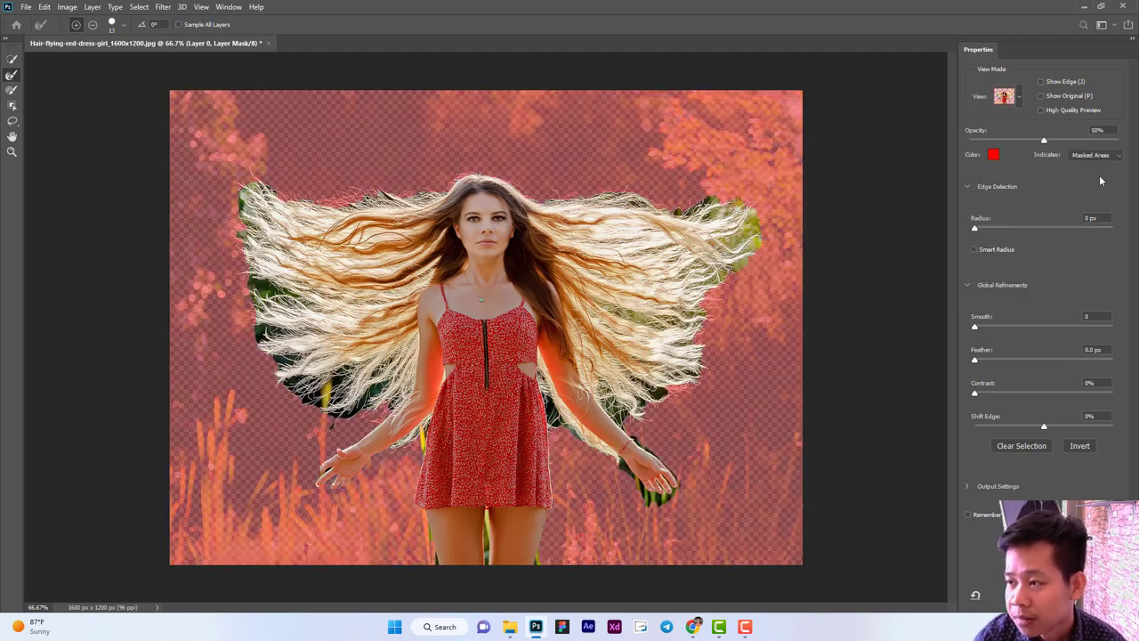
{"action": "left_click", "coordinate": [1051, 139]}
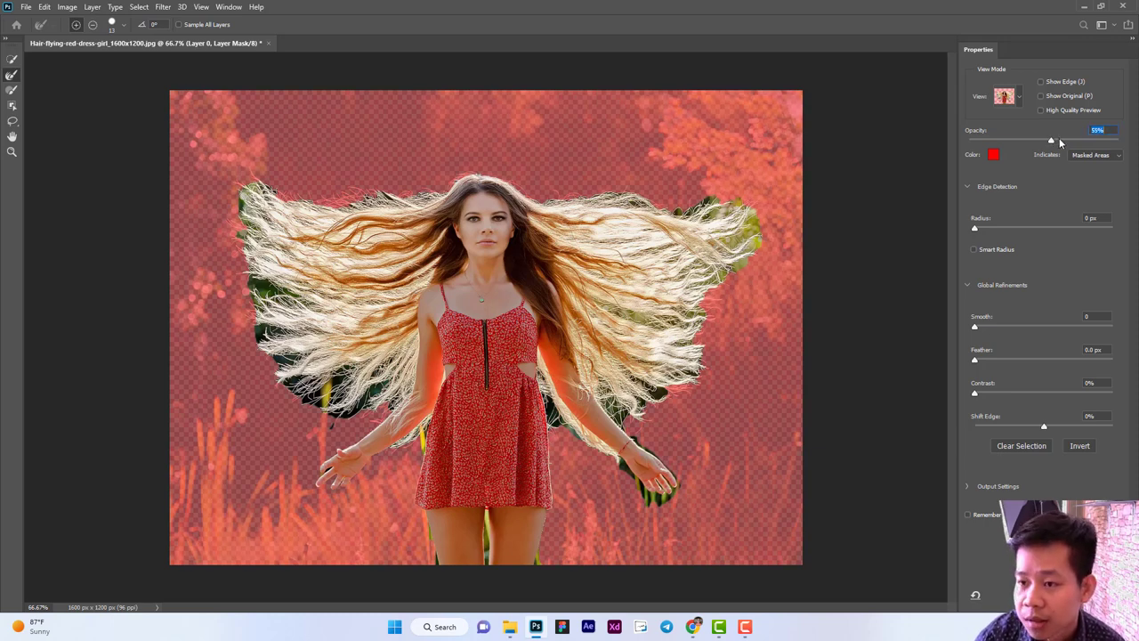
{"action": "left_click_drag", "start_coordinate": [1060, 140], "coordinate": [1075, 142]}
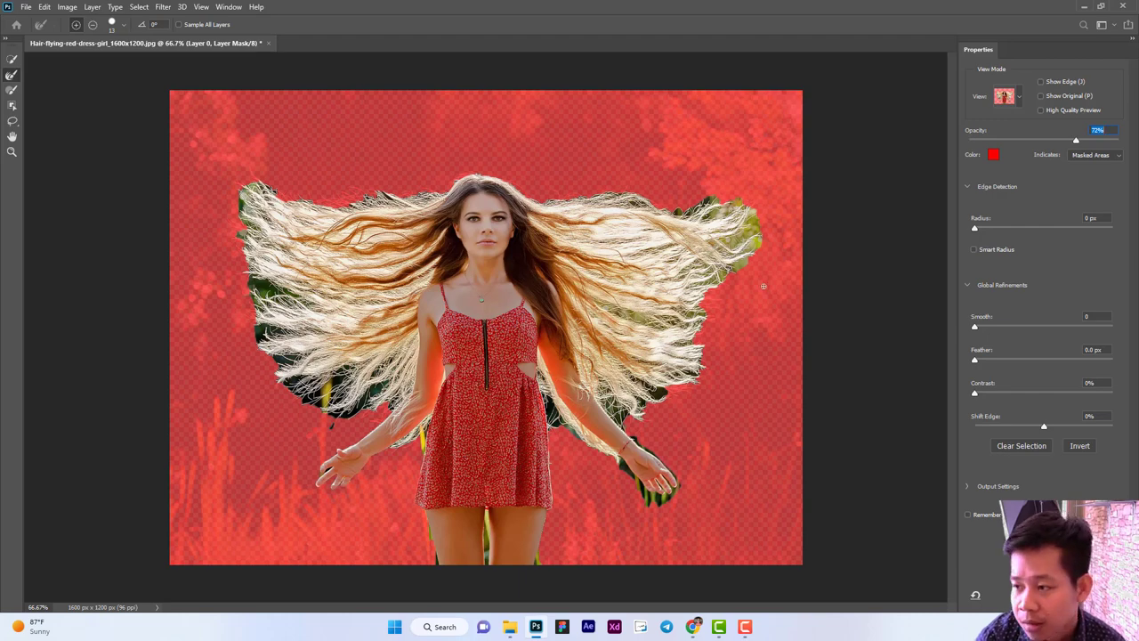
{"action": "left_click", "coordinate": [12, 151]}
Zoom to 166%, enable High Quality Preview, and refine-brush the upper-left hair edge.
{"action": "left_click", "coordinate": [249, 187]}
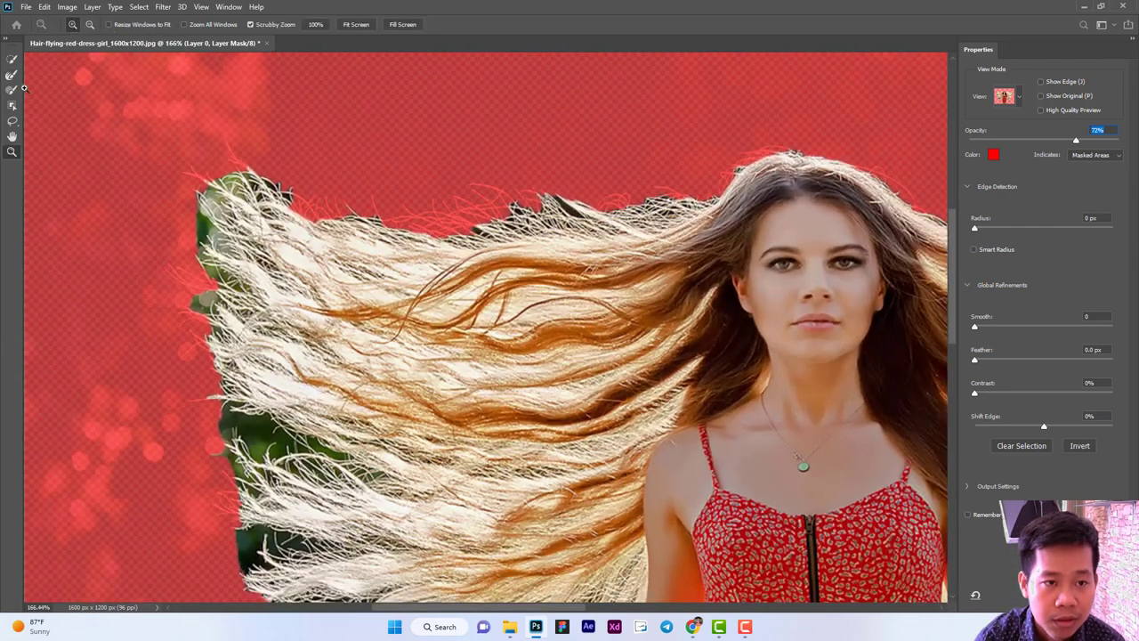
{"action": "left_click", "coordinate": [10, 77]}
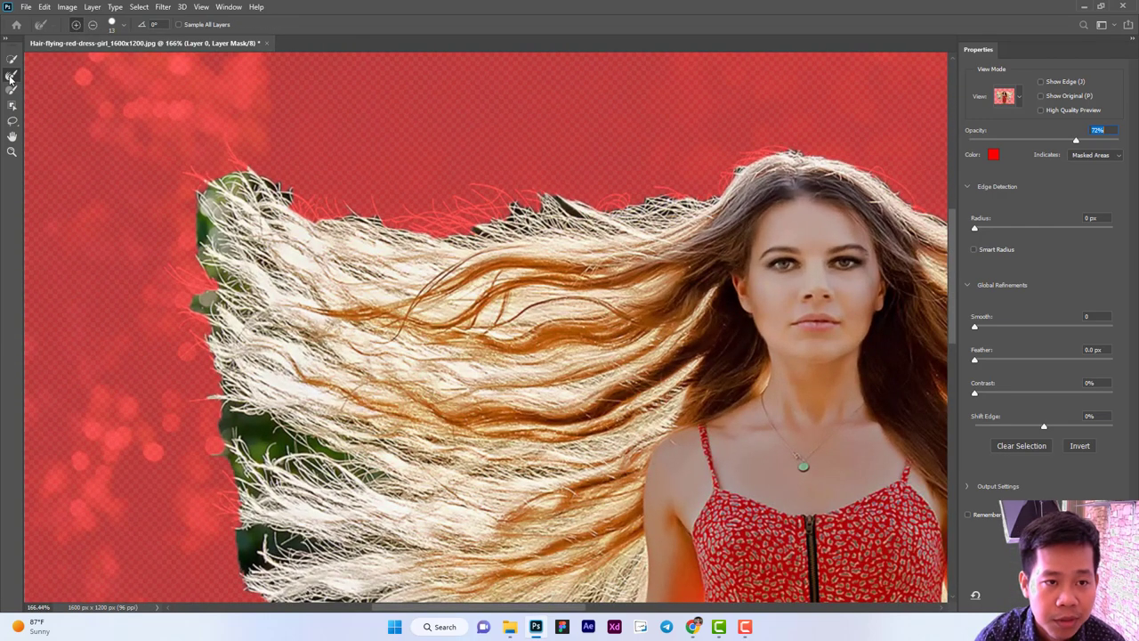
{"action": "left_click", "coordinate": [1041, 109]}
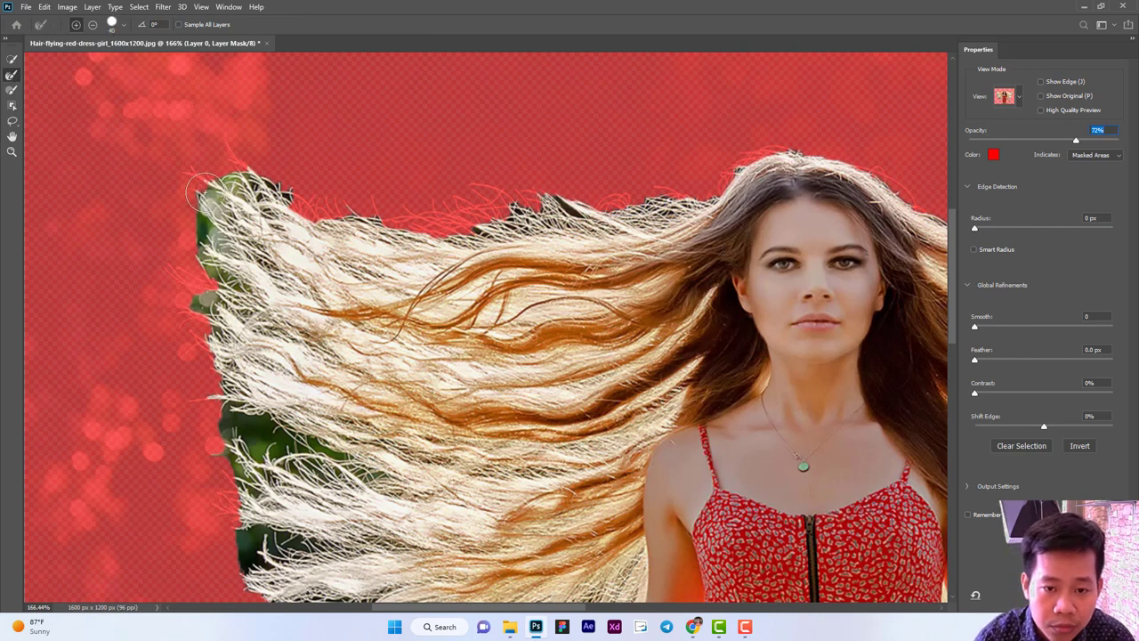
{"action": "mouse_move", "coordinate": [198, 191]}
{"action": "left_mouse_down"}
{"action": "mouse_move", "coordinate": [187, 215]}
{"action": "mouse_move", "coordinate": [234, 302]}
{"action": "left_mouse_up"}
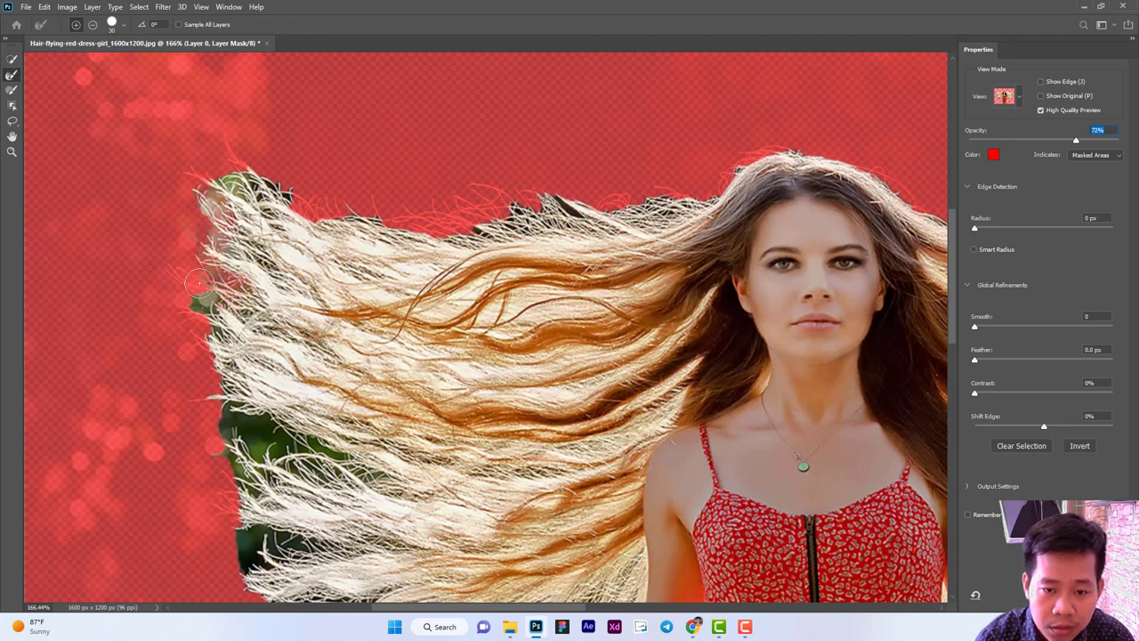
{"action": "left_click_drag", "start_coordinate": [233, 302], "coordinate": [178, 300]}
{"action": "mouse_move", "coordinate": [225, 215]}
{"action": "left_mouse_down"}
{"action": "mouse_move", "coordinate": [245, 181]}
{"action": "mouse_move", "coordinate": [579, 206]}
{"action": "mouse_move", "coordinate": [523, 207]}
{"action": "mouse_move", "coordinate": [468, 234]}
{"action": "mouse_move", "coordinate": [699, 198]}
{"action": "left_mouse_up"}
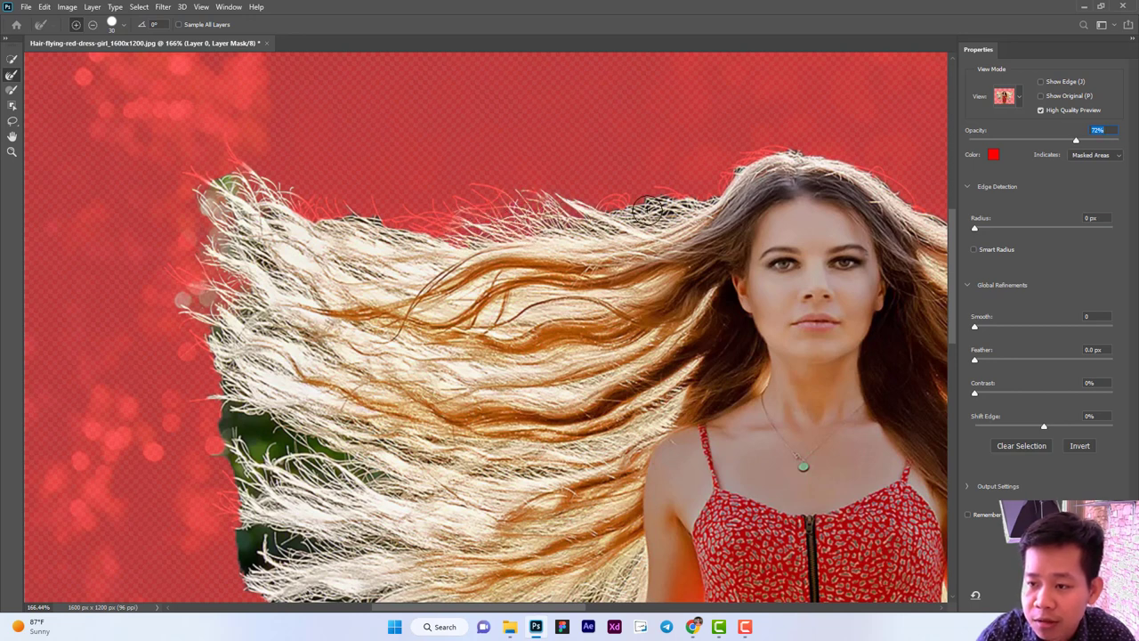
Refine-brush down the left hair edge, turning the dark patch into fine strands.
{"action": "scroll", "coordinate": [537, 216], "scroll_direction": "down", "scroll_amount": 2}
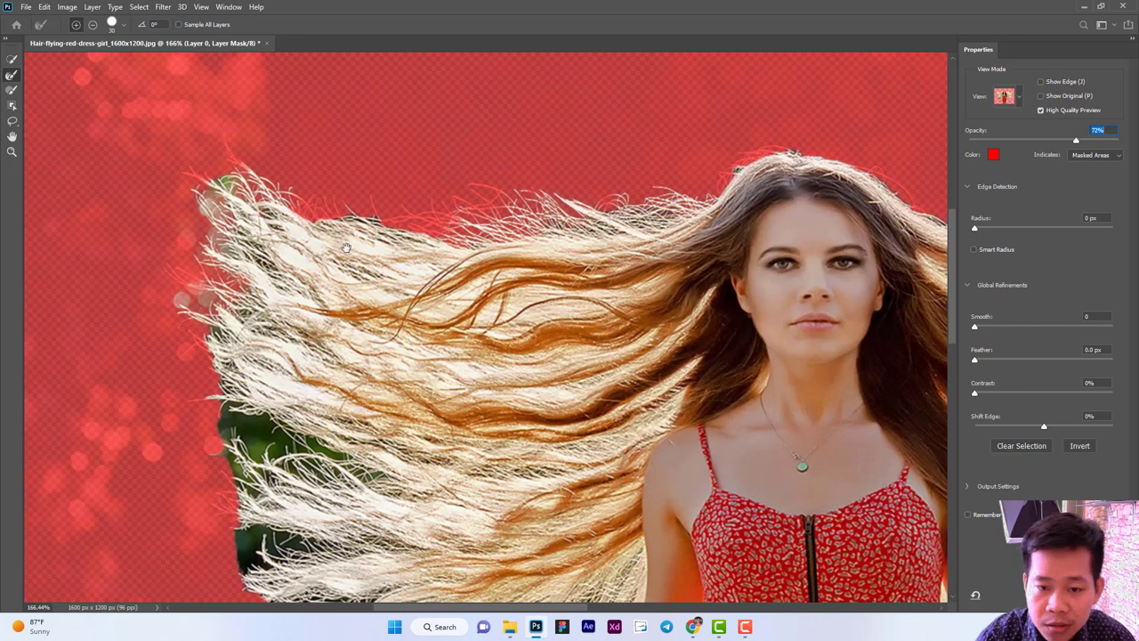
{"action": "left_click_drag", "start_coordinate": [313, 124], "coordinate": [198, 153]}
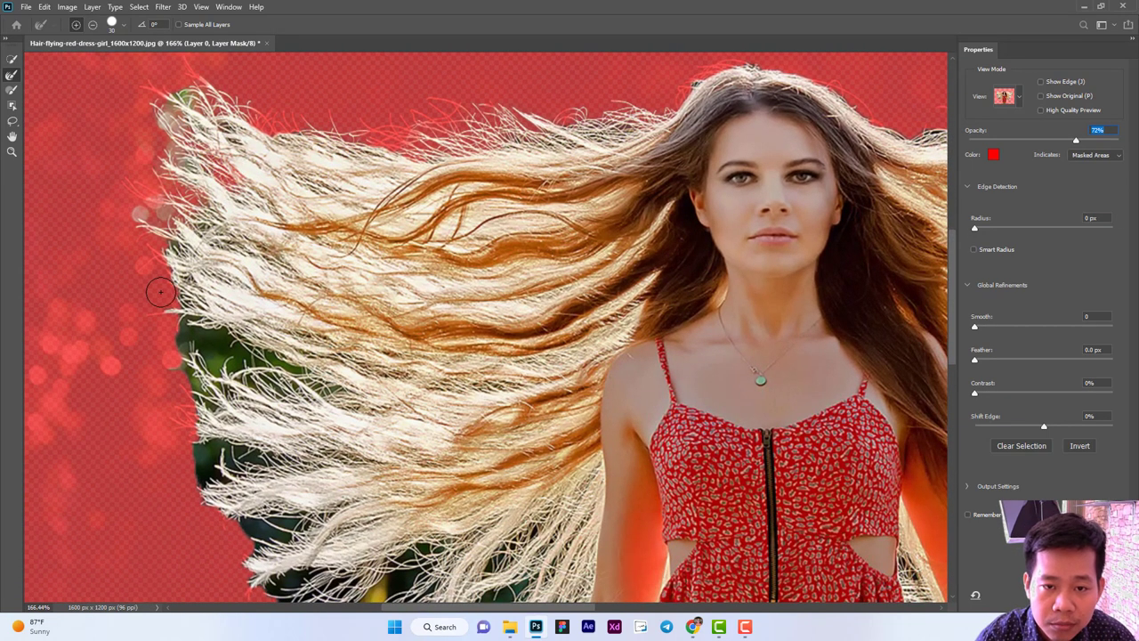
{"action": "mouse_move", "coordinate": [235, 120]}
{"action": "left_mouse_down"}
{"action": "mouse_move", "coordinate": [222, 134]}
{"action": "mouse_move", "coordinate": [201, 277]}
{"action": "left_mouse_up"}
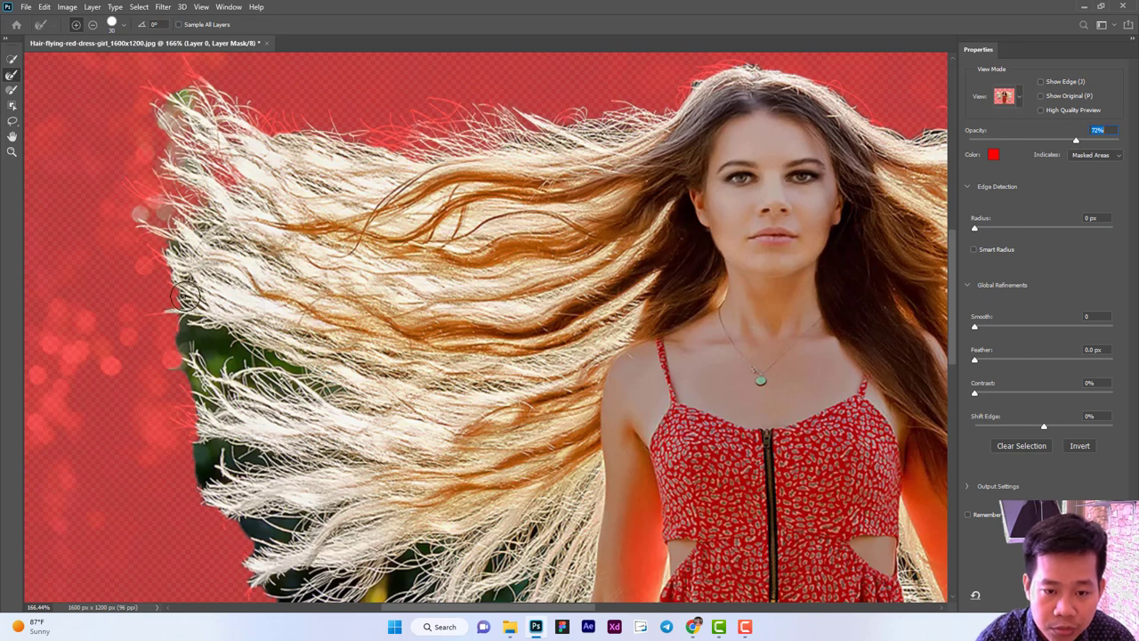
{"action": "mouse_move", "coordinate": [203, 230]}
{"action": "left_mouse_down"}
{"action": "mouse_move", "coordinate": [198, 354]}
{"action": "mouse_move", "coordinate": [263, 400]}
{"action": "left_mouse_up"}
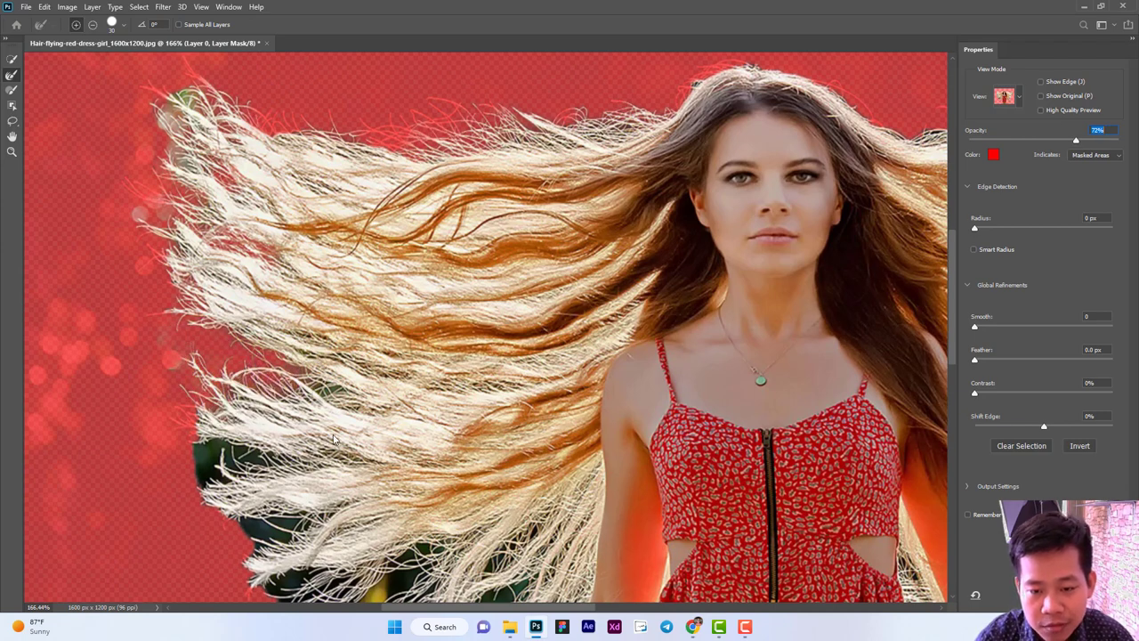
{"action": "scroll", "coordinate": [185, 357], "scroll_direction": "down", "scroll_amount": 3}
{"action": "scroll", "coordinate": [186, 356], "scroll_direction": "down", "scroll_amount": 2}
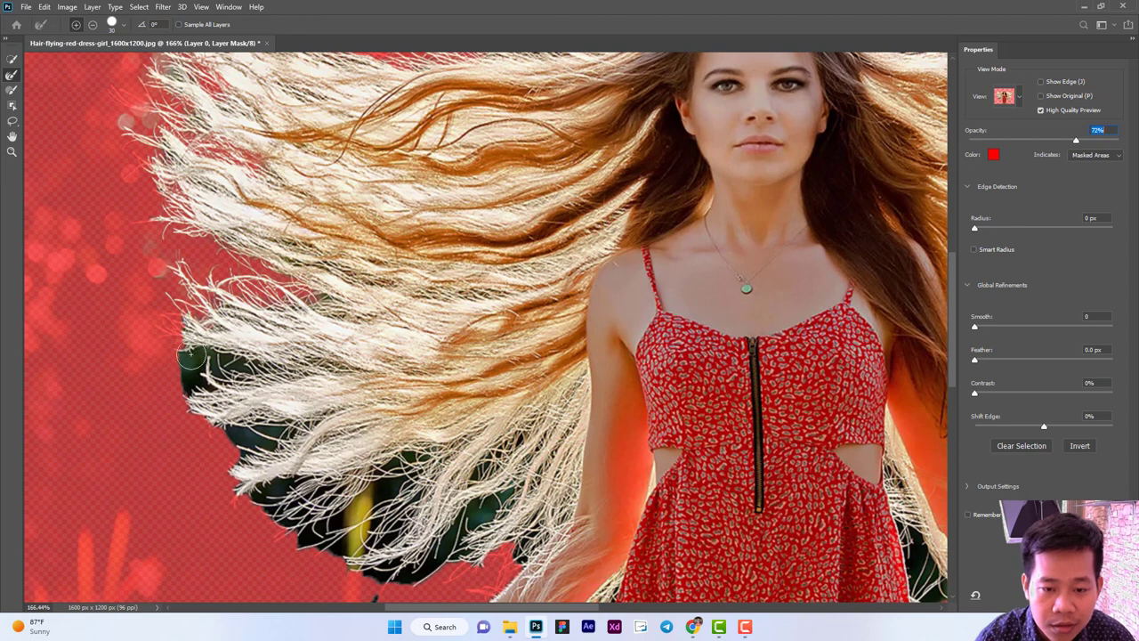
{"action": "mouse_move", "coordinate": [191, 356]}
{"action": "left_mouse_down"}
{"action": "mouse_move", "coordinate": [203, 375]}
{"action": "mouse_move", "coordinate": [172, 395]}
{"action": "left_mouse_up"}
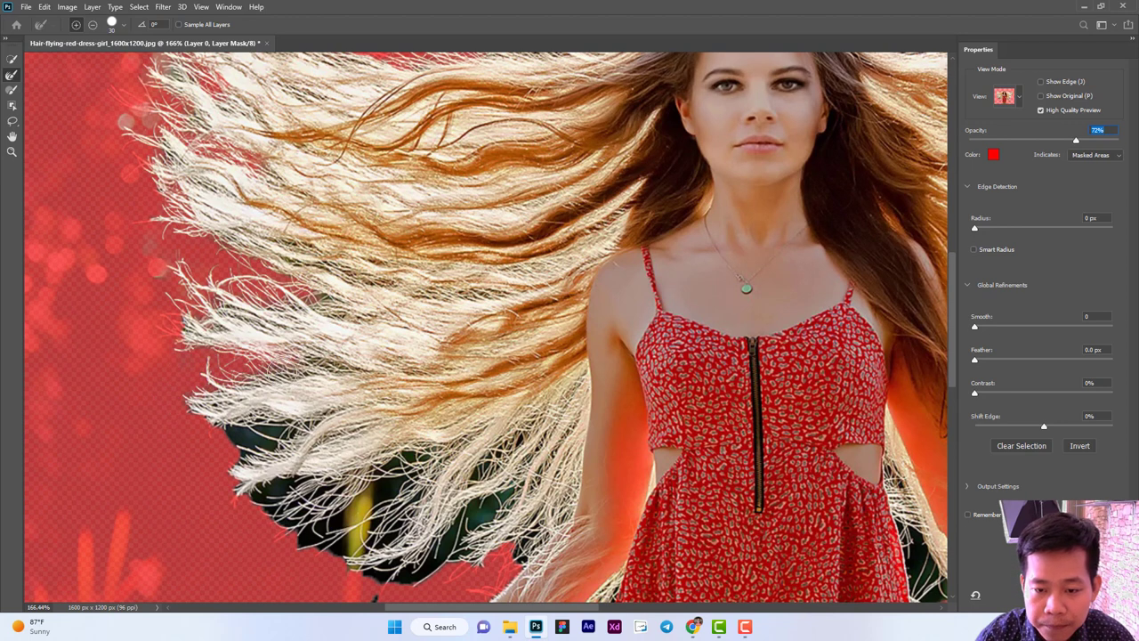
{"action": "scroll", "coordinate": [323, 396], "scroll_direction": "down", "scroll_amount": 4}
{"action": "scroll", "coordinate": [322, 396], "scroll_direction": "down", "scroll_amount": 1}
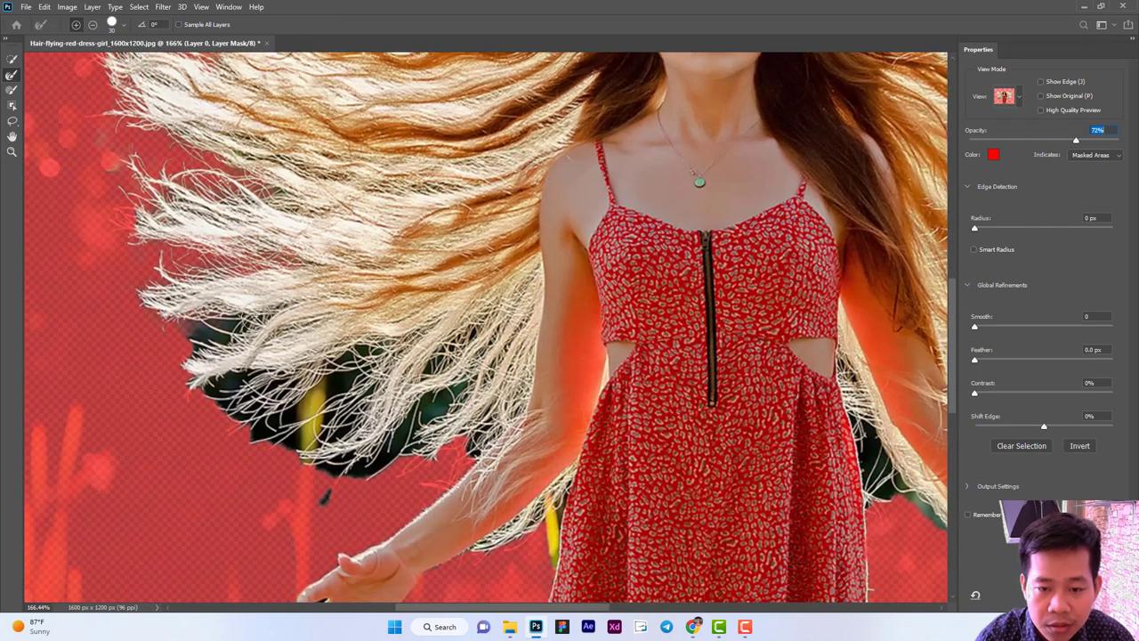
{"action": "left_click_drag", "start_coordinate": [204, 329], "coordinate": [175, 362]}
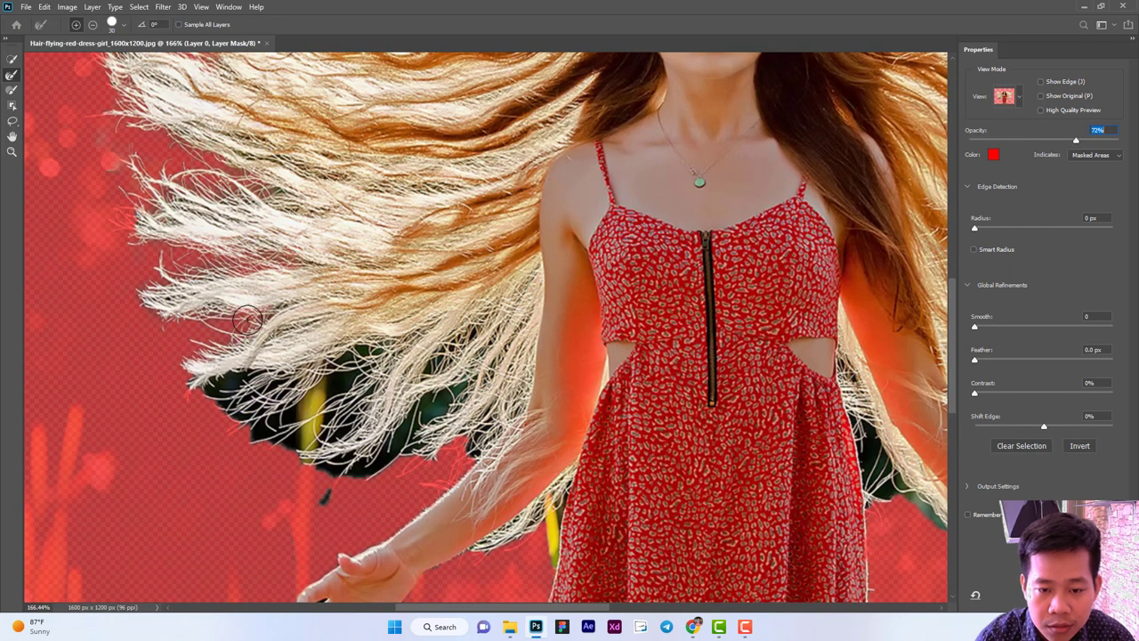
{"action": "mouse_move", "coordinate": [249, 373]}
{"action": "left_mouse_down"}
{"action": "mouse_move", "coordinate": [208, 395]}
{"action": "mouse_move", "coordinate": [349, 368]}
{"action": "mouse_move", "coordinate": [248, 442]}
{"action": "mouse_move", "coordinate": [391, 427]}
{"action": "left_mouse_up"}
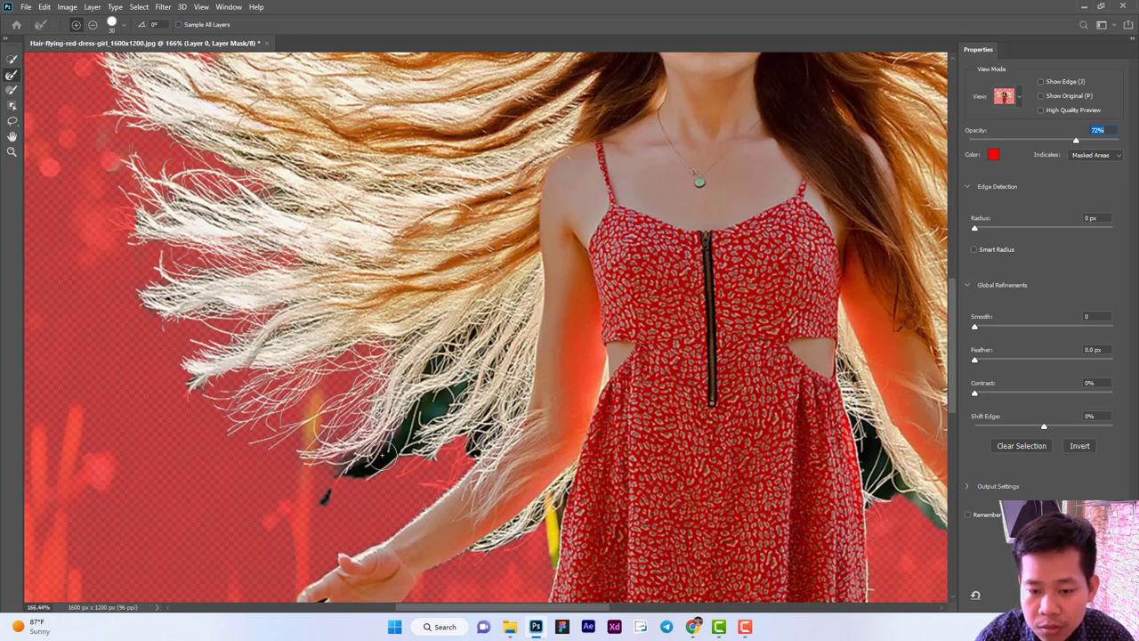
{"action": "mouse_move", "coordinate": [323, 468]}
{"action": "left_mouse_down"}
{"action": "mouse_move", "coordinate": [357, 472]}
{"action": "mouse_move", "coordinate": [405, 435]}
{"action": "mouse_move", "coordinate": [452, 452]}
{"action": "mouse_move", "coordinate": [494, 425]}
{"action": "left_mouse_up"}
Refine-brush the hair beside the right arm and along the right edge to clear greenery.
{"action": "left_click_drag", "start_coordinate": [422, 465], "coordinate": [310, 339]}
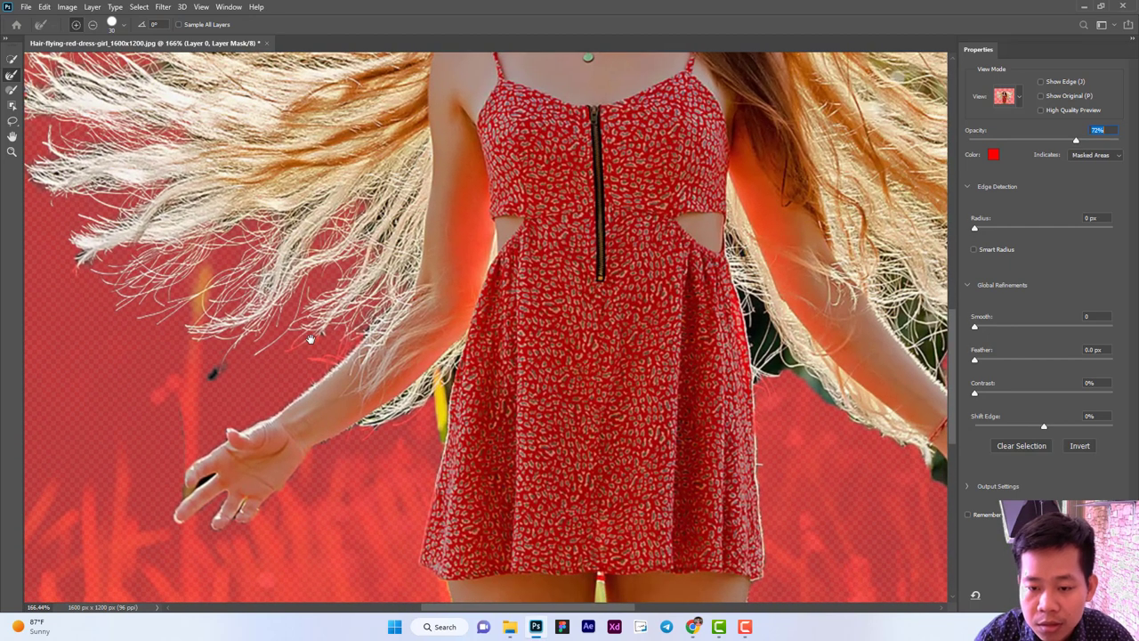
{"action": "left_click_drag", "start_coordinate": [439, 413], "coordinate": [339, 428]}
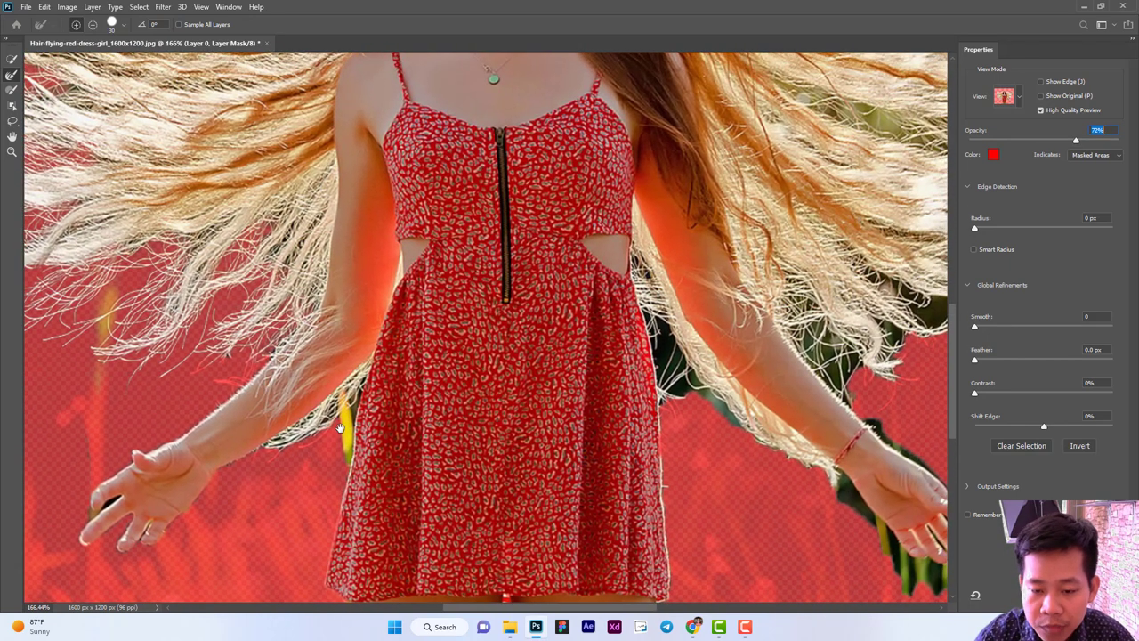
{"action": "mouse_move", "coordinate": [641, 384]}
{"action": "left_mouse_down"}
{"action": "mouse_move", "coordinate": [426, 415]}
{"action": "mouse_move", "coordinate": [445, 378]}
{"action": "left_mouse_up"}
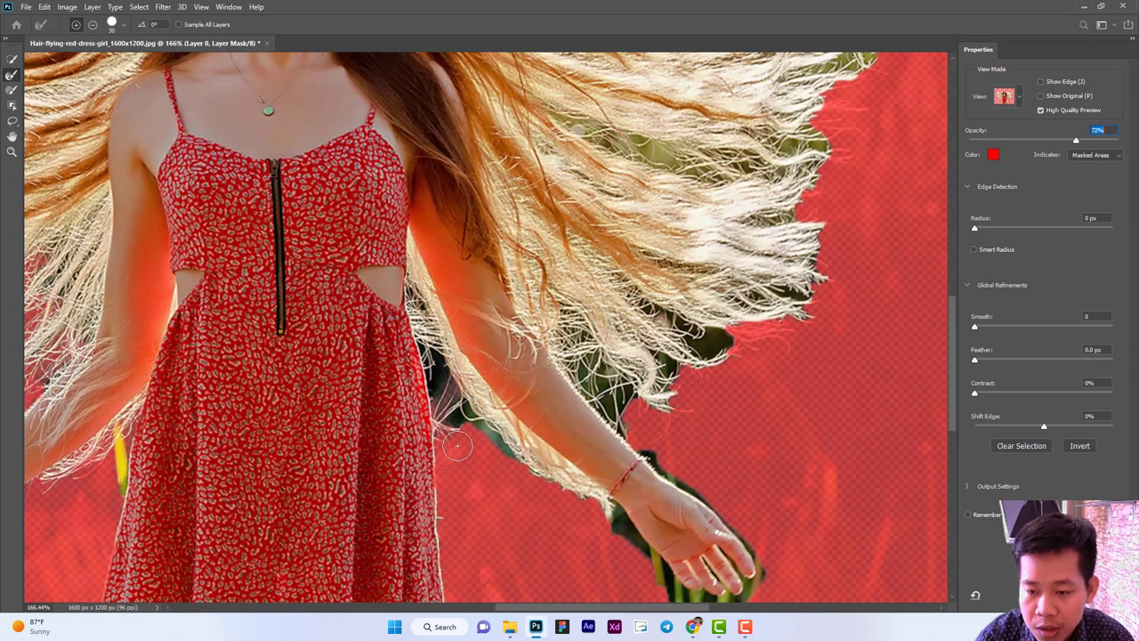
{"action": "left_click_drag", "start_coordinate": [457, 447], "coordinate": [426, 343]}
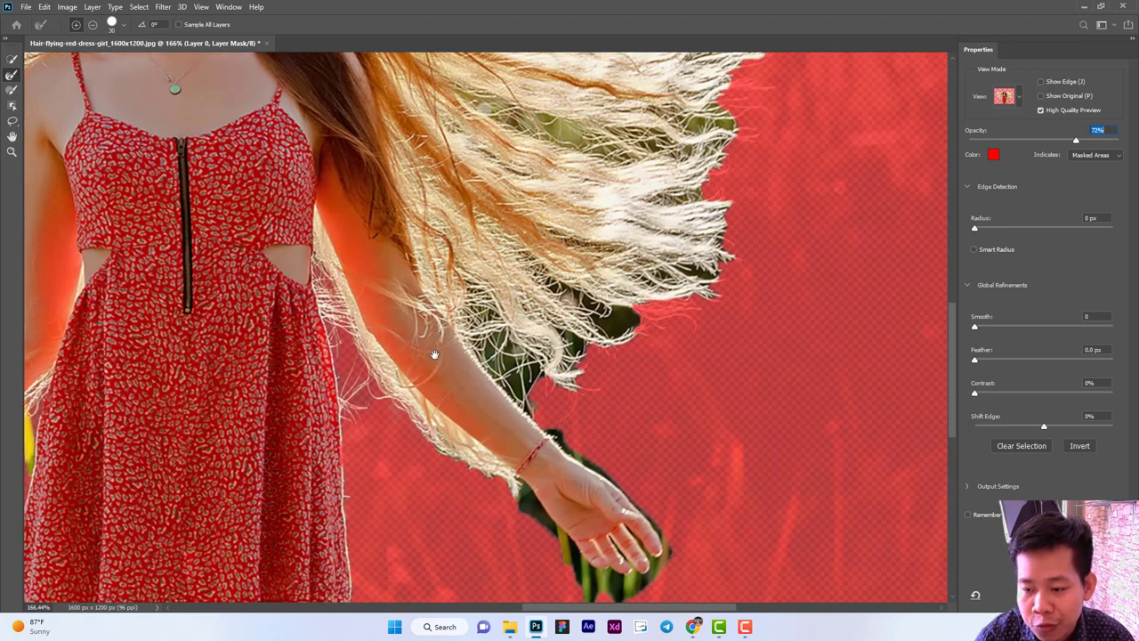
{"action": "left_click_drag", "start_coordinate": [481, 409], "coordinate": [304, 368]}
{"action": "mouse_move", "coordinate": [419, 338]}
{"action": "left_mouse_down"}
{"action": "mouse_move", "coordinate": [470, 380]}
{"action": "mouse_move", "coordinate": [496, 329]}
{"action": "mouse_move", "coordinate": [461, 266]}
{"action": "left_mouse_up"}
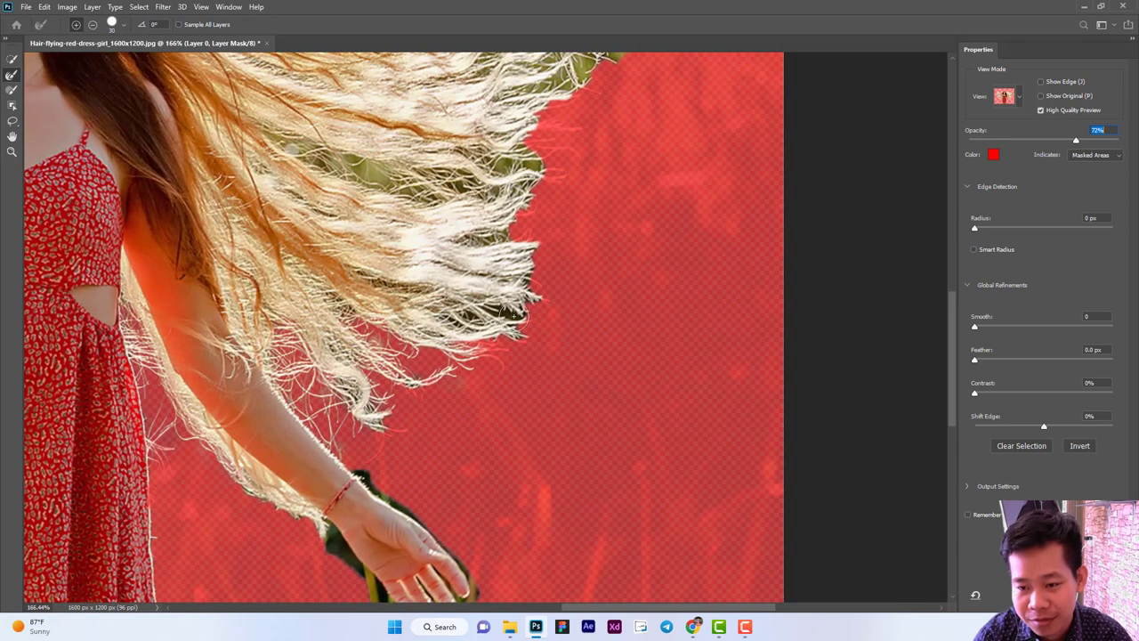
{"action": "left_click_drag", "start_coordinate": [465, 313], "coordinate": [554, 308]}
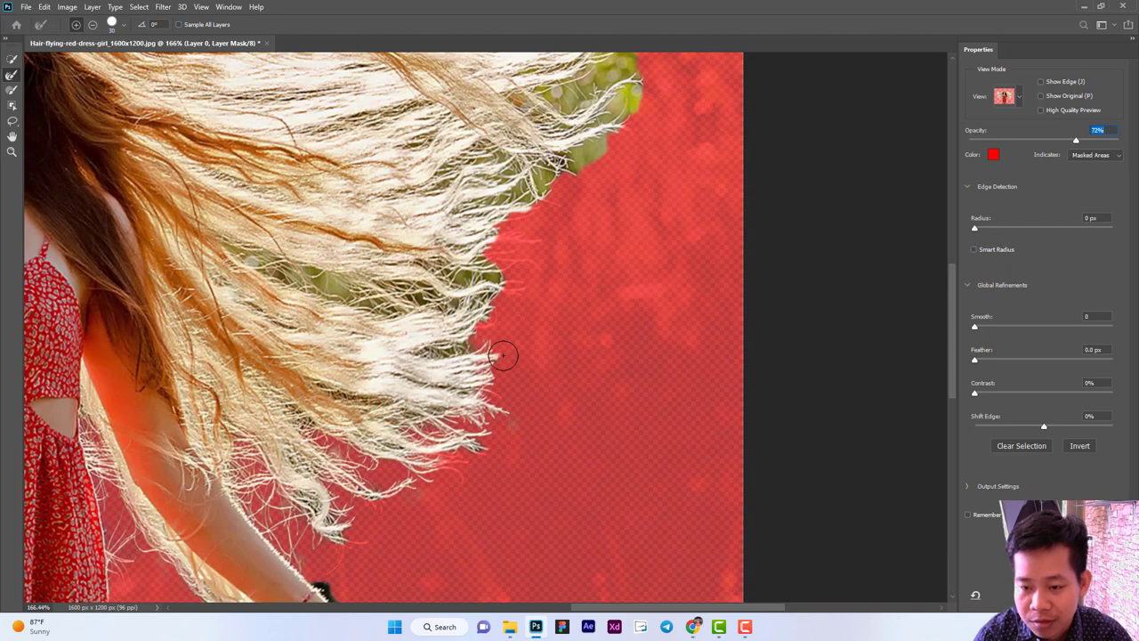
{"action": "mouse_move", "coordinate": [518, 267]}
{"action": "left_mouse_down"}
{"action": "mouse_move", "coordinate": [465, 294]}
{"action": "mouse_move", "coordinate": [455, 238]}
{"action": "mouse_move", "coordinate": [495, 318]}
{"action": "mouse_move", "coordinate": [429, 353]}
{"action": "left_mouse_up"}
Refine-brush the right hair tips and top hair edge, turning the green fringe into strands.
{"action": "left_click_drag", "start_coordinate": [539, 224], "coordinate": [420, 400]}
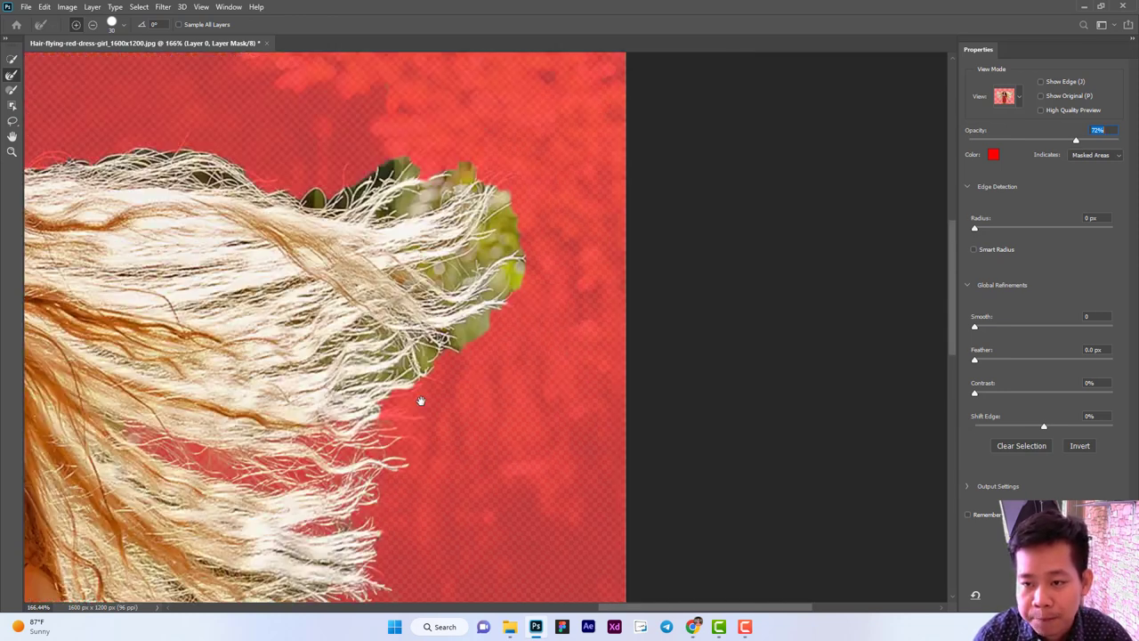
{"action": "left_click_drag", "start_coordinate": [344, 348], "coordinate": [481, 356]}
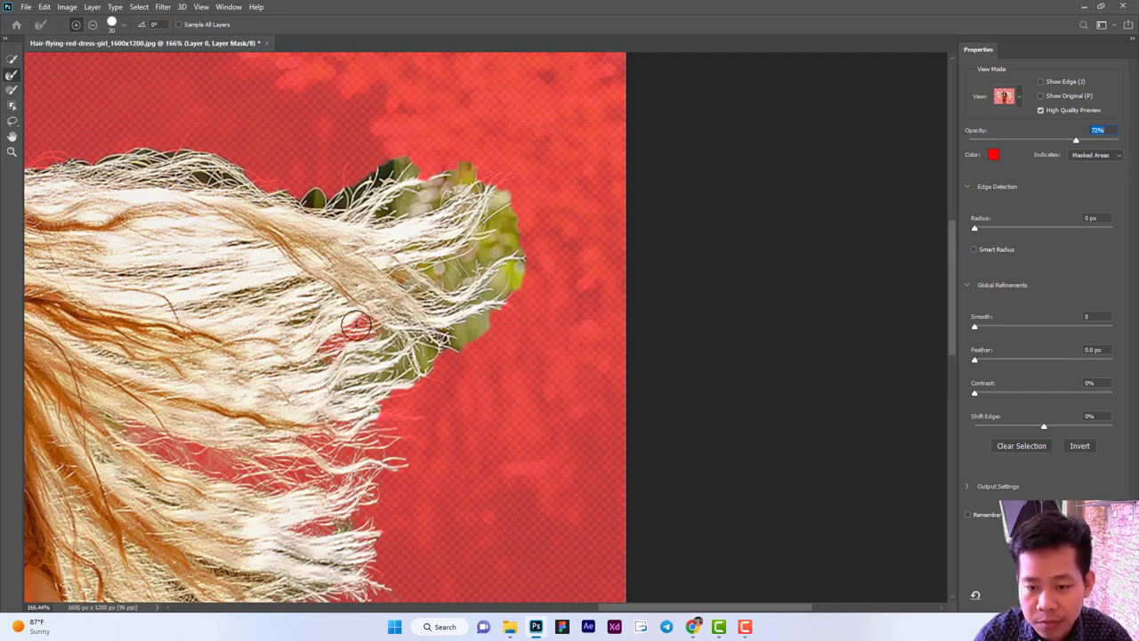
{"action": "mouse_move", "coordinate": [454, 363]}
{"action": "left_mouse_down"}
{"action": "mouse_move", "coordinate": [358, 379]}
{"action": "mouse_move", "coordinate": [395, 345]}
{"action": "mouse_move", "coordinate": [424, 348]}
{"action": "mouse_move", "coordinate": [488, 314]}
{"action": "mouse_move", "coordinate": [460, 336]}
{"action": "left_mouse_up"}
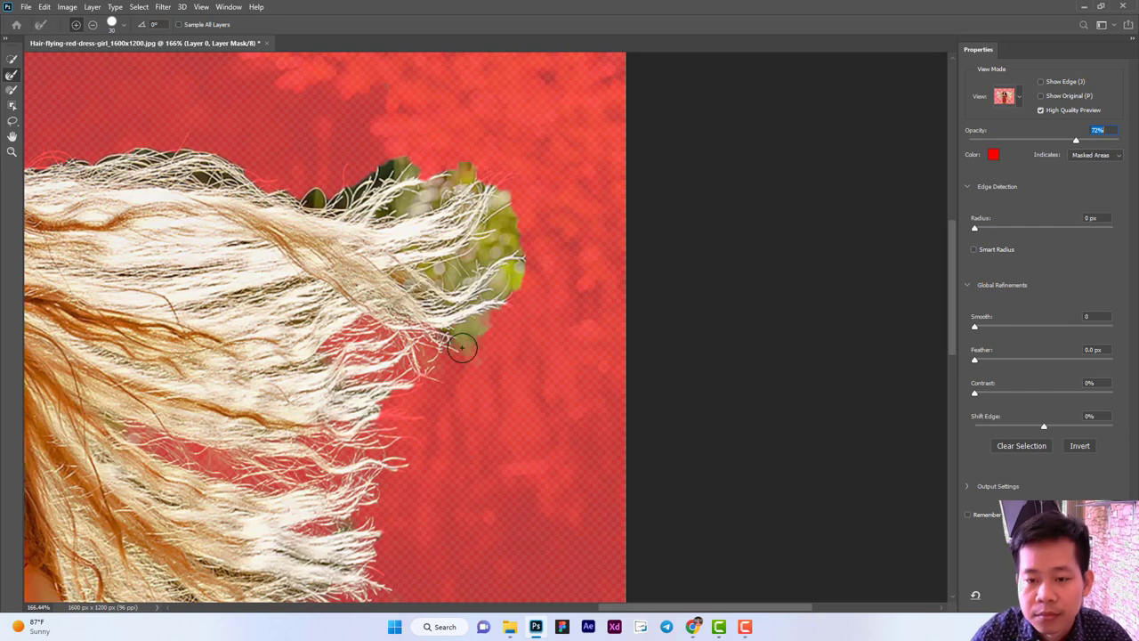
{"action": "mouse_move", "coordinate": [261, 182]}
{"action": "left_mouse_down"}
{"action": "mouse_move", "coordinate": [108, 155]}
{"action": "mouse_move", "coordinate": [187, 170]}
{"action": "left_mouse_up"}
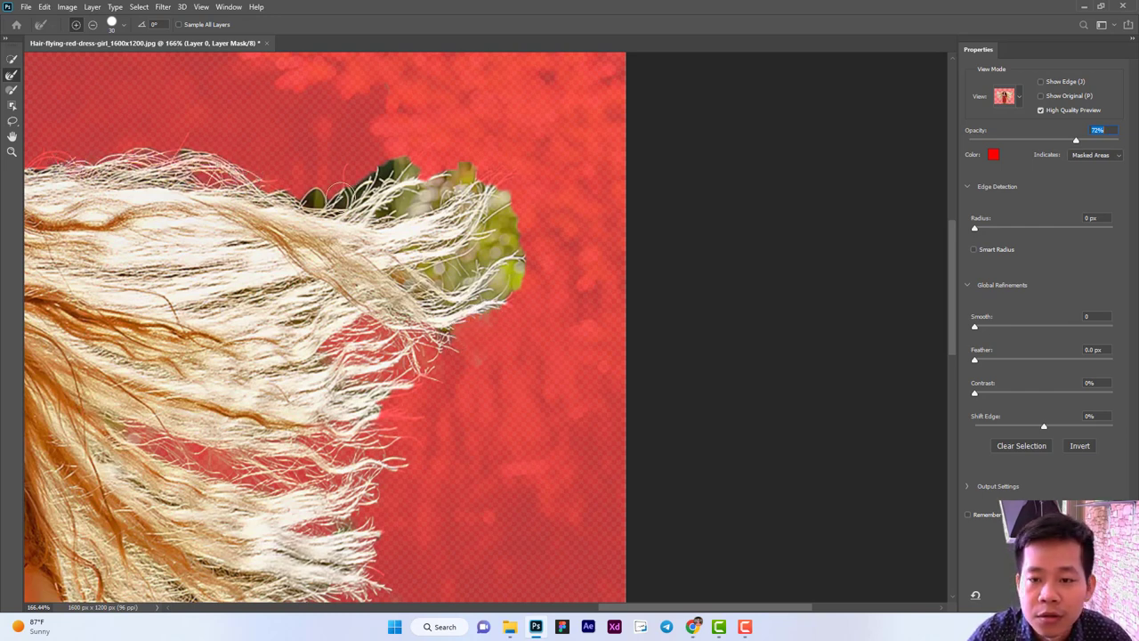
{"action": "mouse_move", "coordinate": [321, 194]}
{"action": "left_mouse_down"}
{"action": "mouse_move", "coordinate": [383, 178]}
{"action": "mouse_move", "coordinate": [283, 193]}
{"action": "mouse_move", "coordinate": [401, 185]}
{"action": "left_mouse_up"}
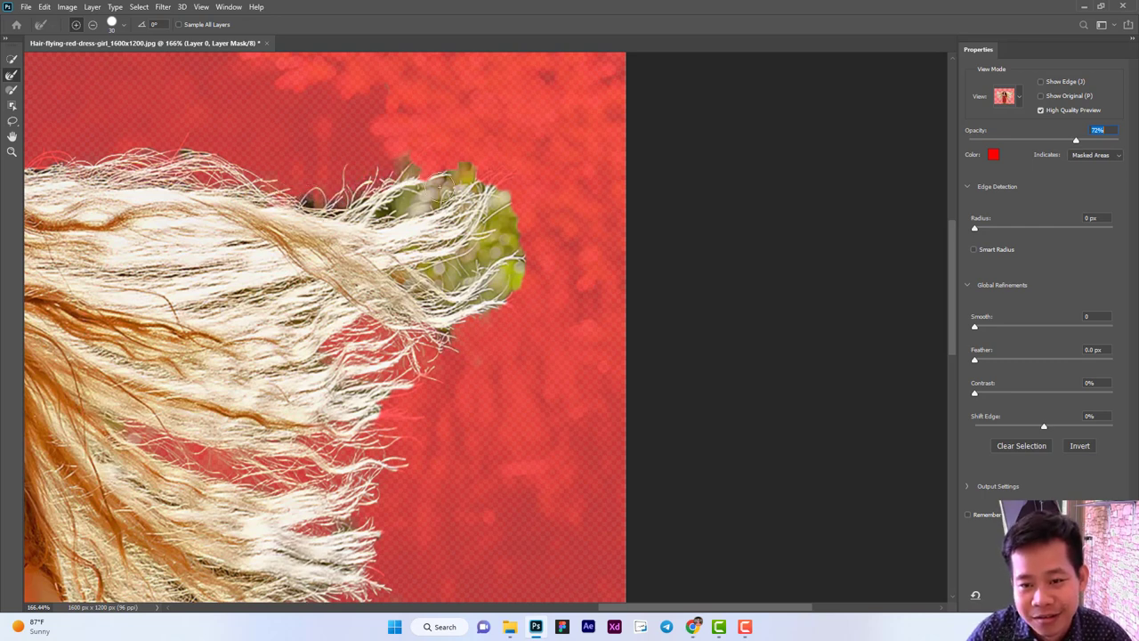
{"action": "mouse_move", "coordinate": [463, 182]}
{"action": "left_mouse_down"}
{"action": "mouse_move", "coordinate": [420, 166]}
{"action": "mouse_move", "coordinate": [491, 190]}
{"action": "mouse_move", "coordinate": [411, 203]}
{"action": "mouse_move", "coordinate": [496, 193]}
{"action": "mouse_move", "coordinate": [436, 276]}
{"action": "mouse_move", "coordinate": [473, 182]}
{"action": "mouse_move", "coordinate": [522, 210]}
{"action": "mouse_move", "coordinate": [481, 244]}
{"action": "mouse_move", "coordinate": [519, 225]}
{"action": "mouse_move", "coordinate": [523, 262]}
{"action": "mouse_move", "coordinate": [504, 247]}
{"action": "left_mouse_up"}
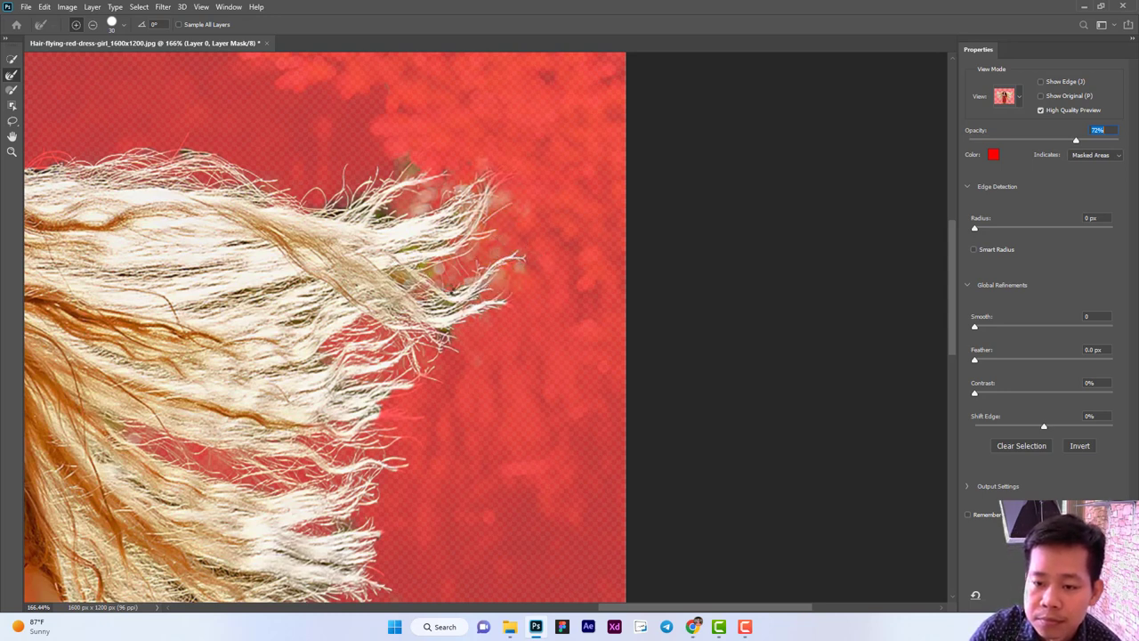
{"action": "mouse_move", "coordinate": [414, 259]}
{"action": "left_mouse_down"}
{"action": "mouse_move", "coordinate": [445, 267]}
{"action": "mouse_move", "coordinate": [456, 186]}
{"action": "mouse_move", "coordinate": [424, 166]}
{"action": "mouse_move", "coordinate": [327, 205]}
{"action": "left_mouse_up"}
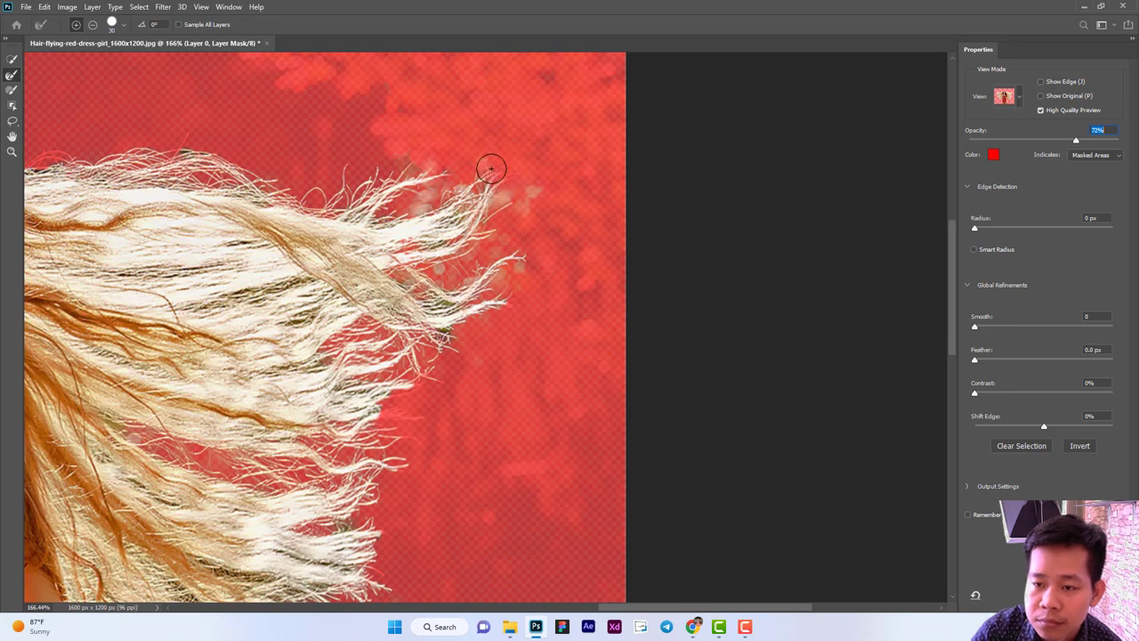
{"action": "left_click_drag", "start_coordinate": [395, 225], "coordinate": [599, 261]}
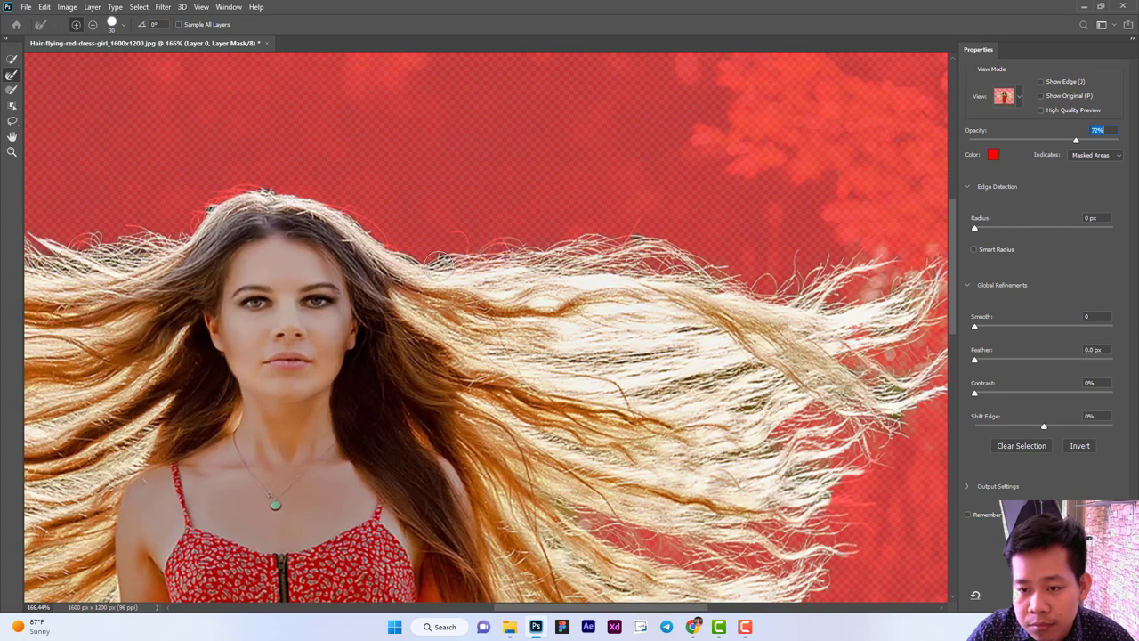
{"action": "left_click_drag", "start_coordinate": [655, 235], "coordinate": [633, 224]}
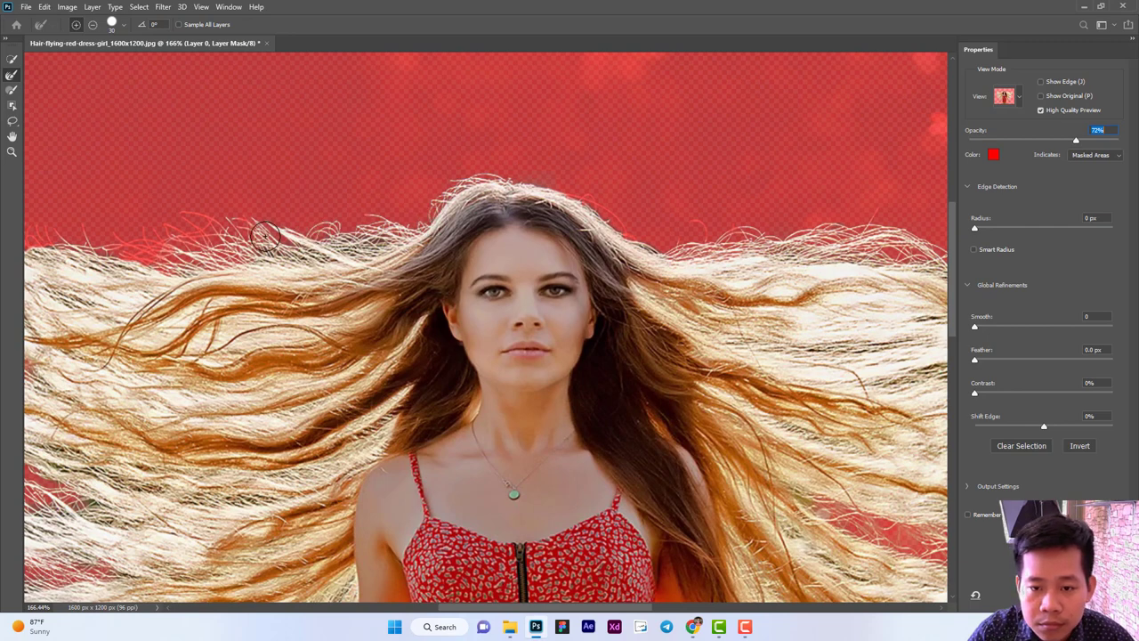
{"action": "left_click_drag", "start_coordinate": [349, 251], "coordinate": [401, 255]}
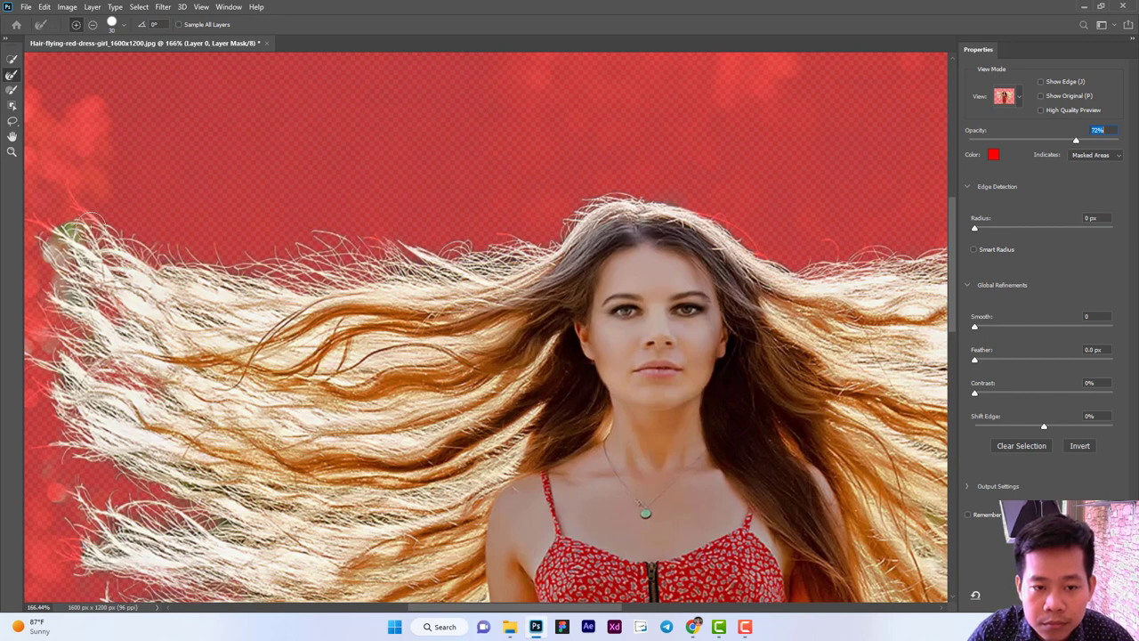
{"action": "left_click_drag", "start_coordinate": [99, 223], "coordinate": [351, 258]}
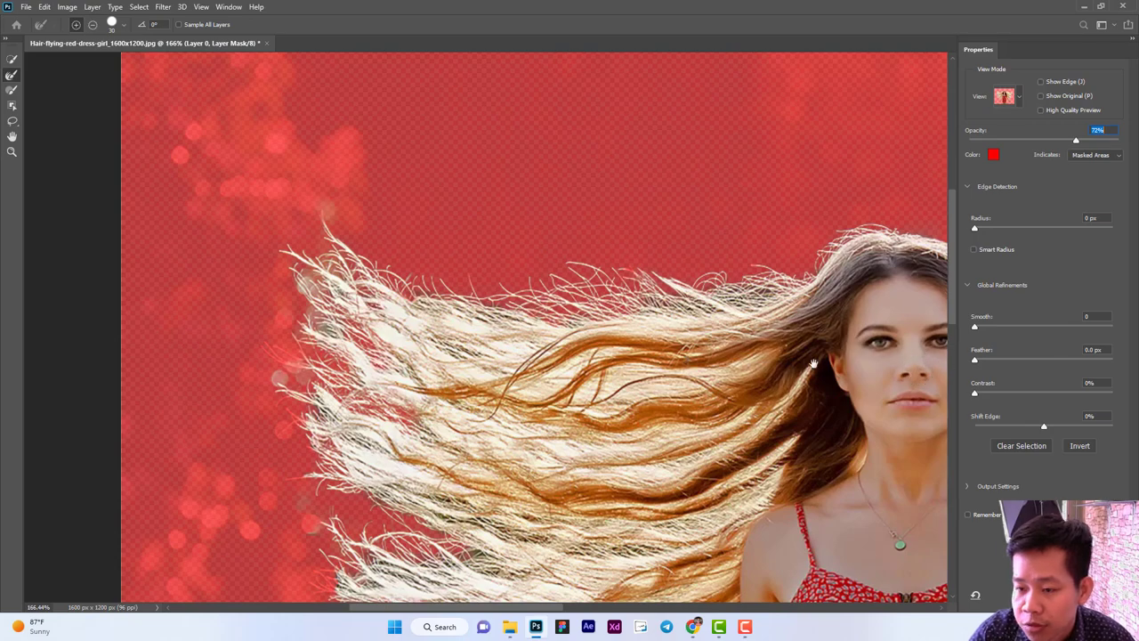
{"action": "mouse_move", "coordinate": [739, 360]}
{"action": "left_mouse_down"}
{"action": "mouse_move", "coordinate": [530, 257]}
{"action": "mouse_move", "coordinate": [442, 189]}
{"action": "left_mouse_up"}
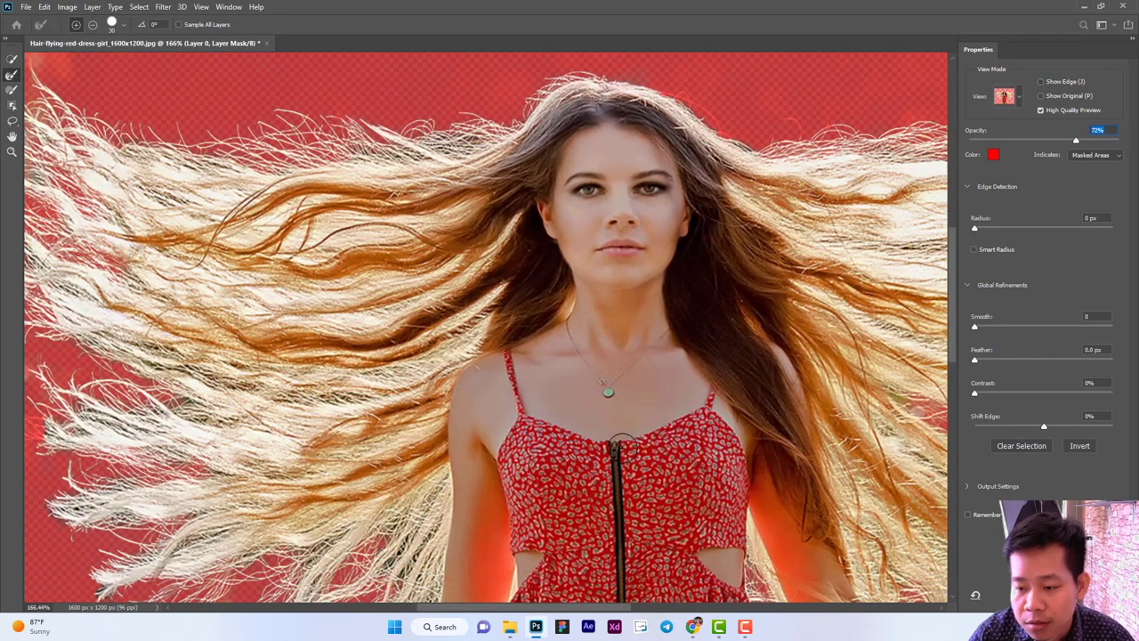
{"action": "mouse_move", "coordinate": [564, 343]}
{"action": "left_mouse_down"}
{"action": "mouse_move", "coordinate": [415, 257]}
{"action": "mouse_move", "coordinate": [267, 35]}
{"action": "left_mouse_up"}
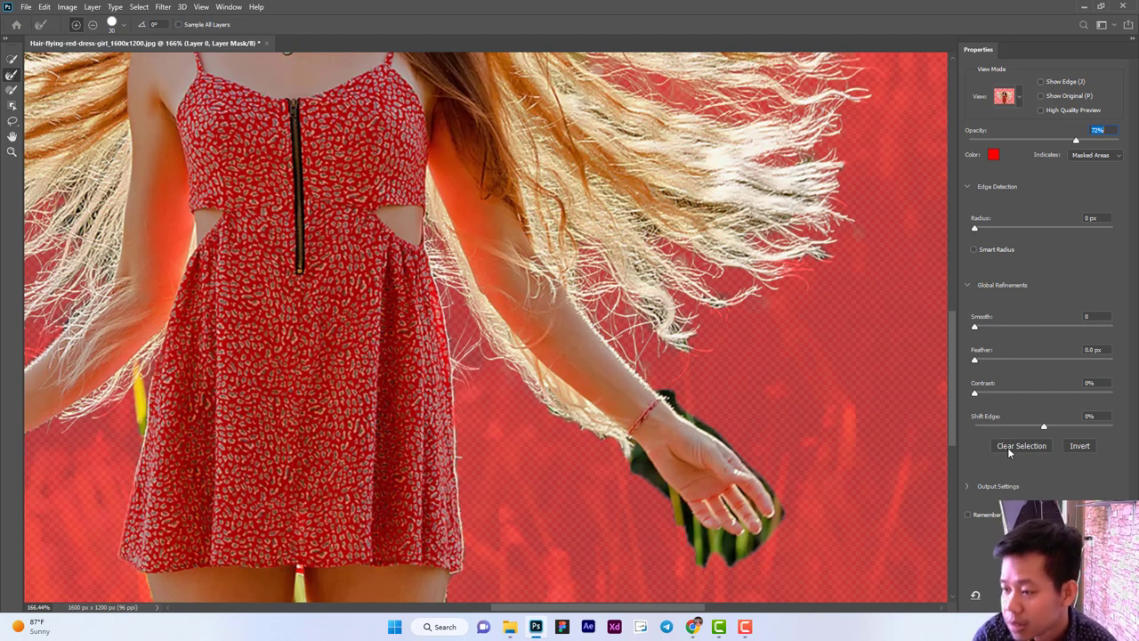
Lower overlay opacity to 66%, expand Output Settings, and apply the refined mask to Layer 0.
{"action": "key", "text": "Down"}
{"action": "key", "text": "Down"}
{"action": "key", "text": "Down"}
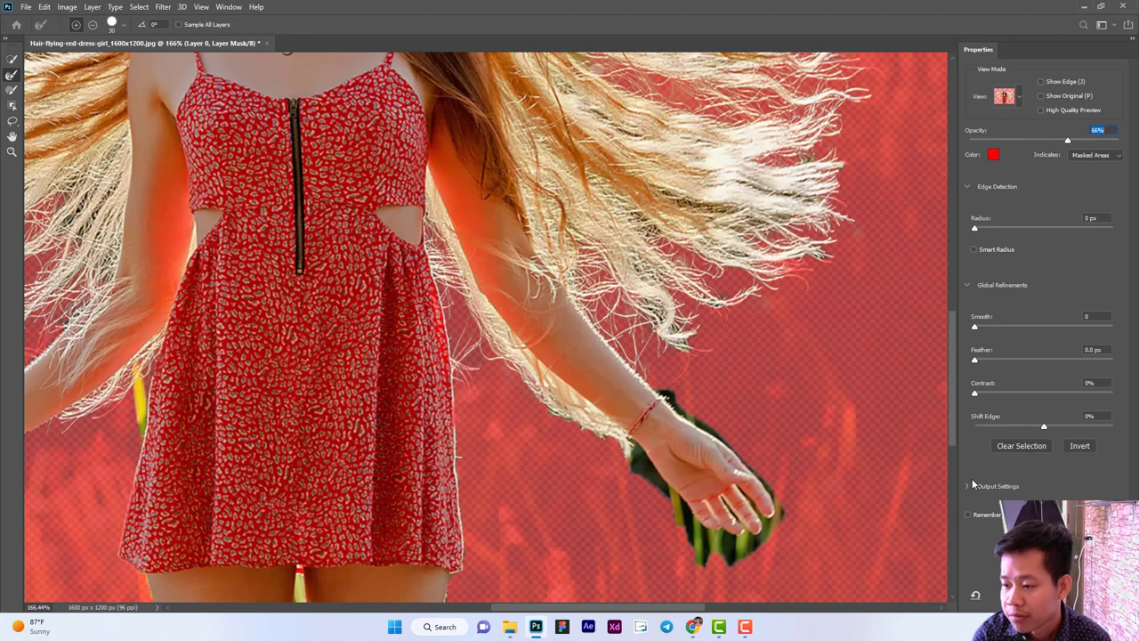
{"action": "left_click", "coordinate": [971, 486]}
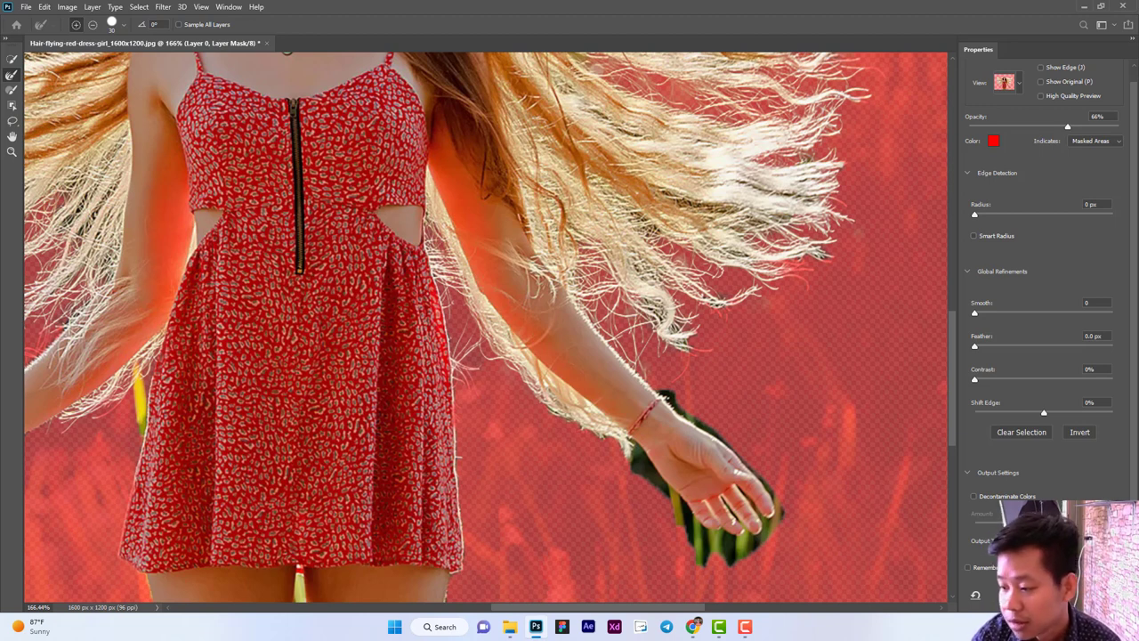
{"action": "key", "text": "Return"}
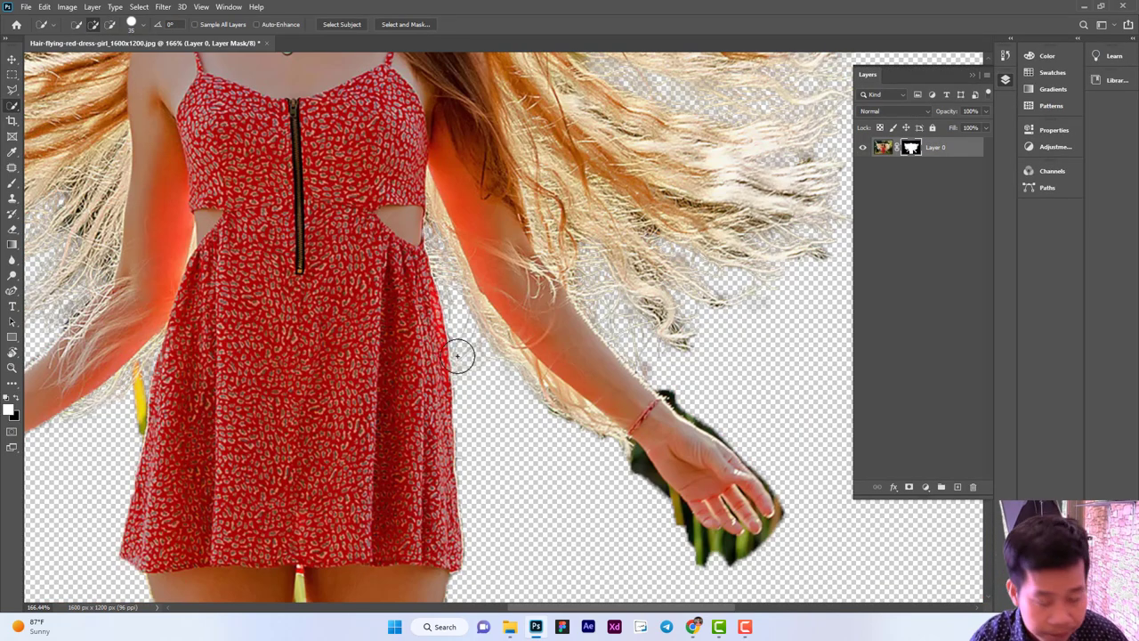
Zoom into the left-side hand and switch to the Polygonal Lasso Tool.
{"action": "scroll", "coordinate": [457, 356], "scroll_direction": "down", "scroll_amount": 2}
{"action": "scroll", "coordinate": [442, 280], "scroll_direction": "down", "scroll_amount": 1}
{"action": "scroll", "coordinate": [400, 258], "scroll_direction": "down", "scroll_amount": 2}
{"action": "scroll", "coordinate": [368, 254], "scroll_direction": "down", "scroll_amount": 1}
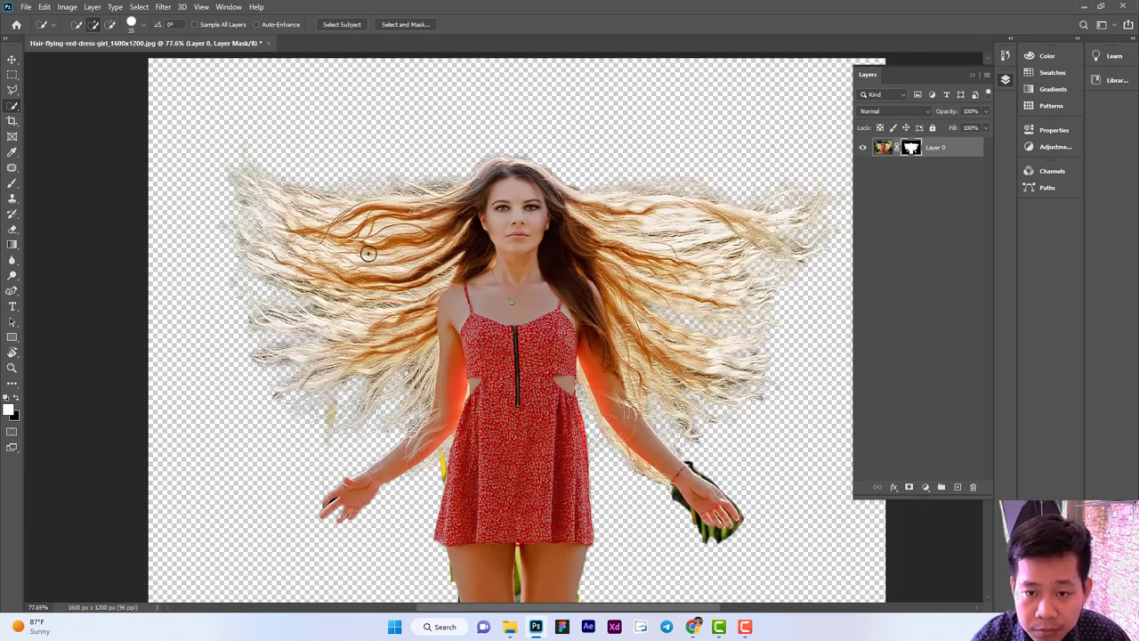
{"action": "scroll", "coordinate": [374, 373], "scroll_direction": "up", "scroll_amount": 1}
{"action": "scroll", "coordinate": [298, 418], "scroll_direction": "up", "scroll_amount": 1}
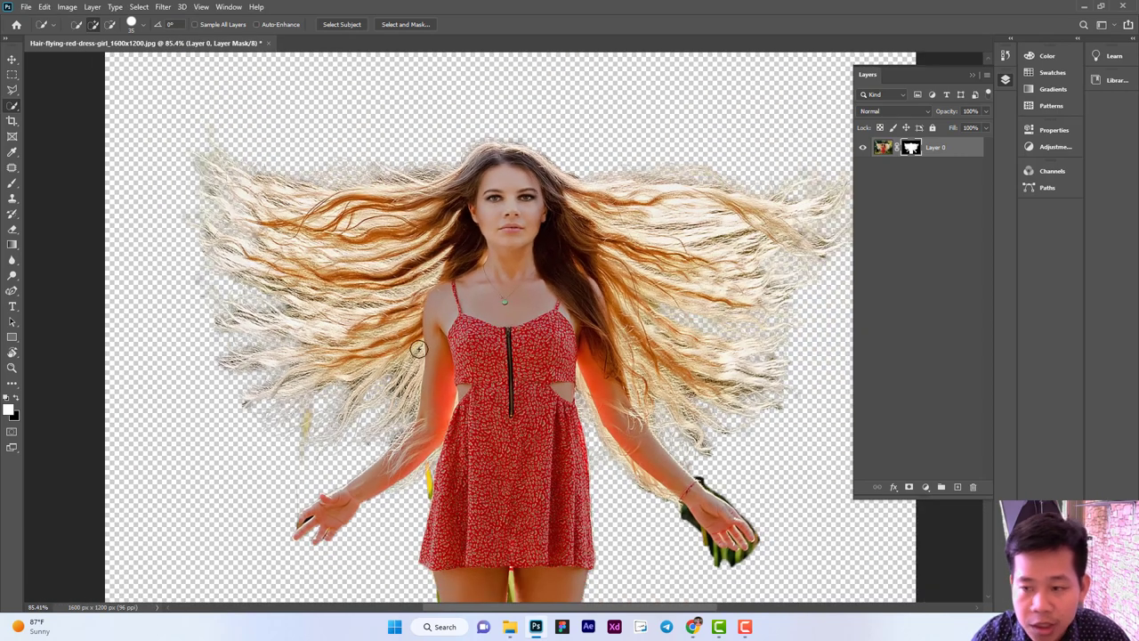
{"action": "scroll", "coordinate": [710, 318], "scroll_direction": "down", "scroll_amount": 2}
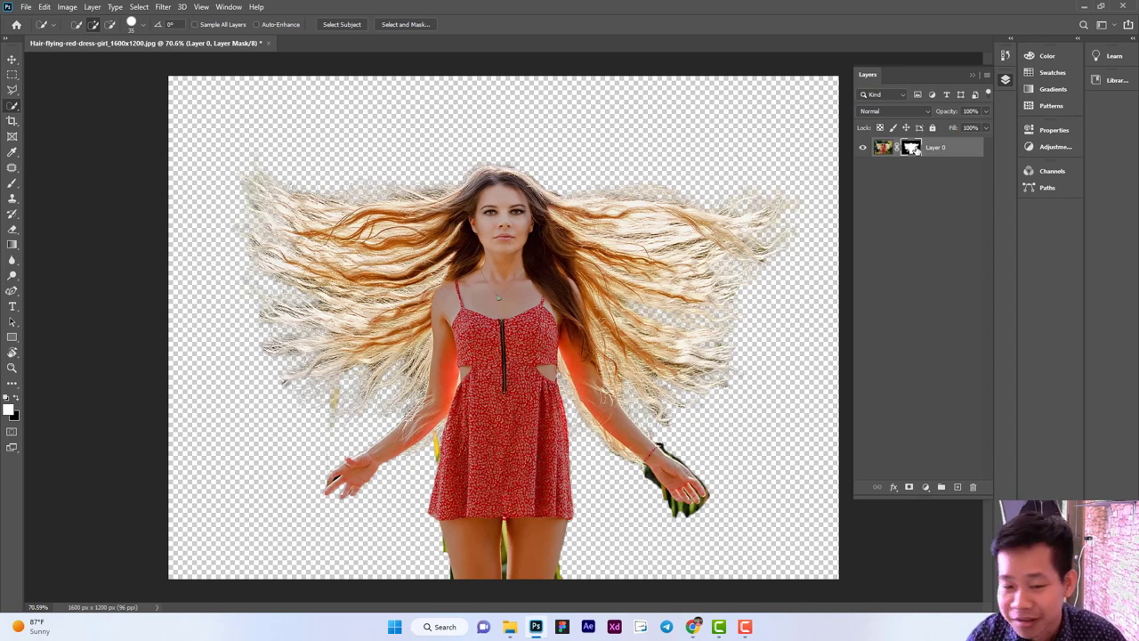
{"action": "scroll", "coordinate": [267, 403], "scroll_direction": "up", "scroll_amount": 3}
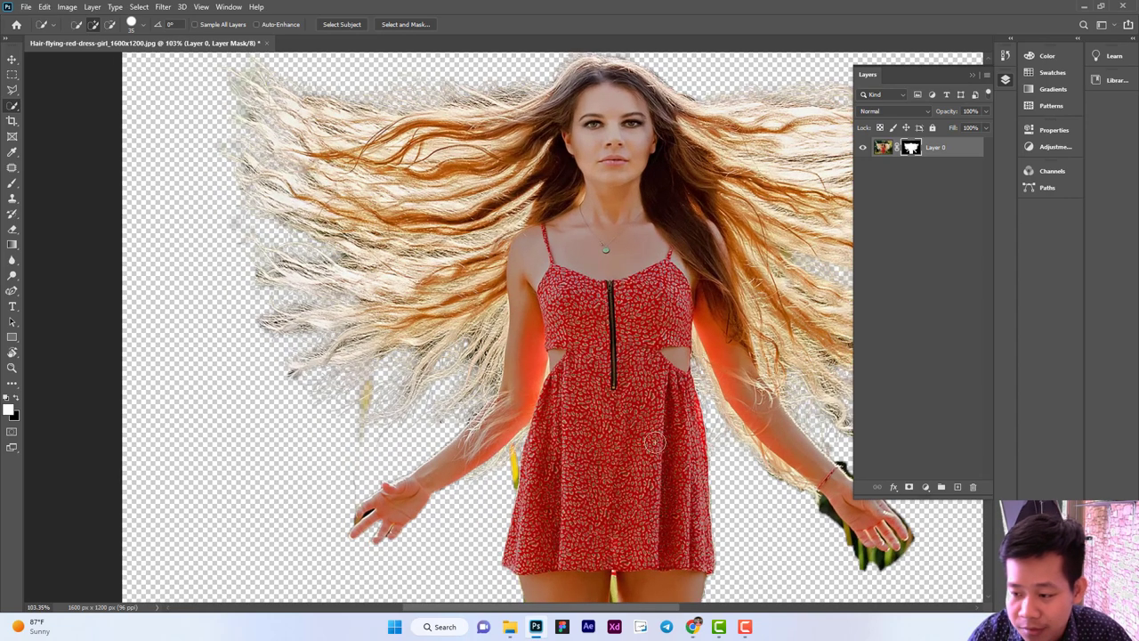
{"action": "scroll", "coordinate": [261, 391], "scroll_direction": "up", "scroll_amount": 5}
{"action": "scroll", "coordinate": [260, 380], "scroll_direction": "up", "scroll_amount": 1}
{"action": "scroll", "coordinate": [250, 377], "scroll_direction": "up", "scroll_amount": 2}
{"action": "scroll", "coordinate": [250, 378], "scroll_direction": "up", "scroll_amount": 1}
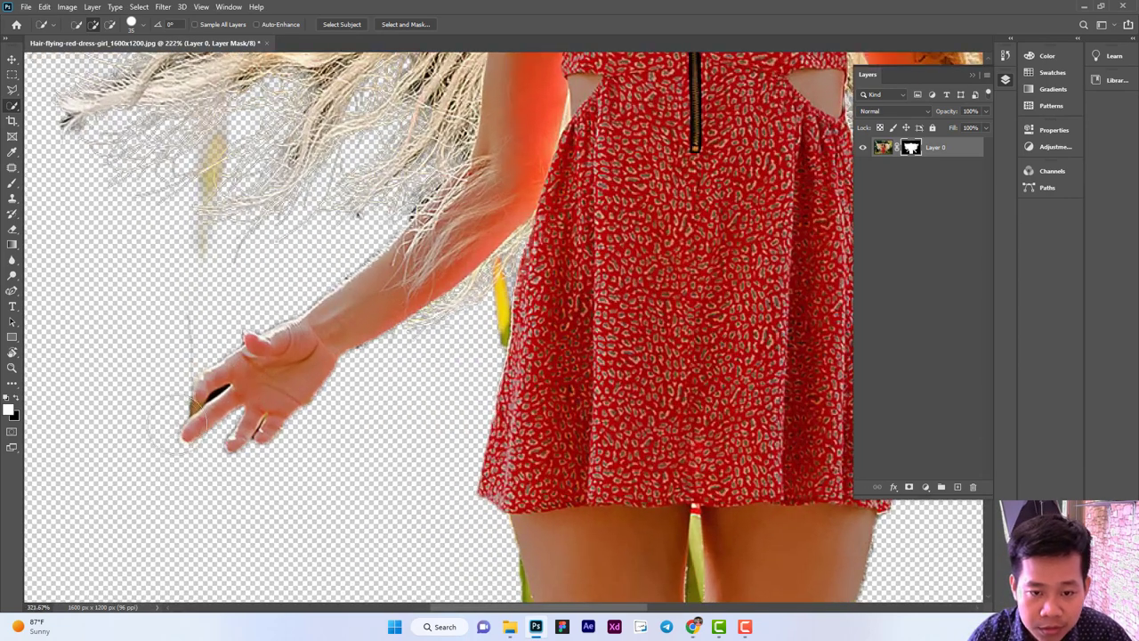
{"action": "scroll", "coordinate": [223, 383], "scroll_direction": "up", "scroll_amount": 2}
{"action": "scroll", "coordinate": [219, 388], "scroll_direction": "up", "scroll_amount": 1}
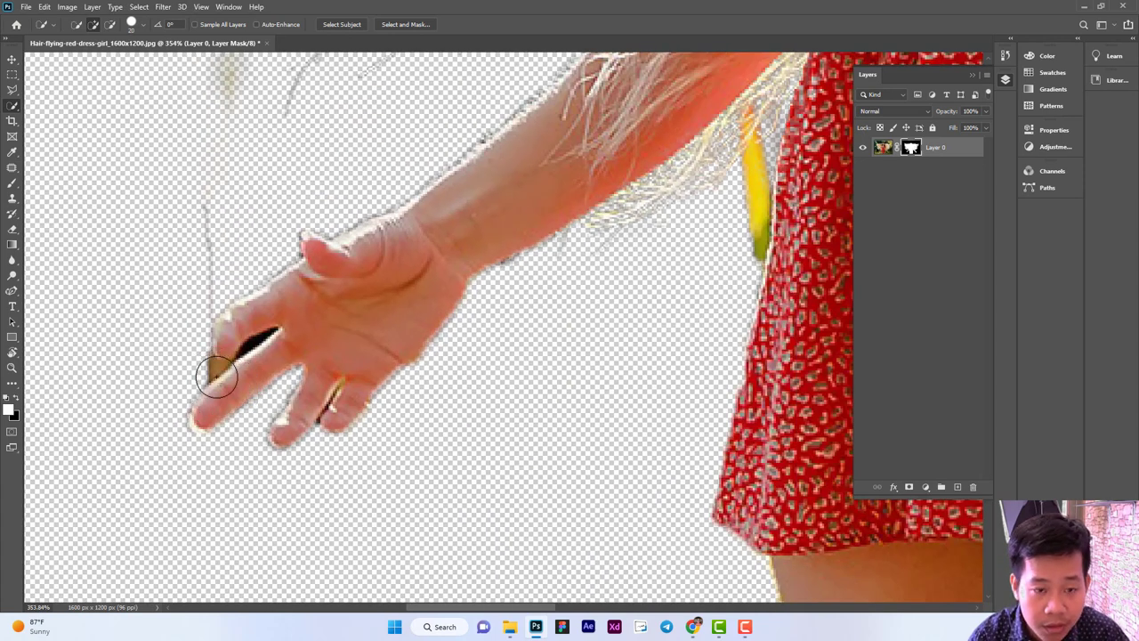
{"action": "left_click", "coordinate": [11, 90]}
{"action": "scroll", "coordinate": [283, 335], "scroll_direction": "up", "scroll_amount": 1}
{"action": "scroll", "coordinate": [283, 335], "scroll_direction": "up", "scroll_amount": 3}
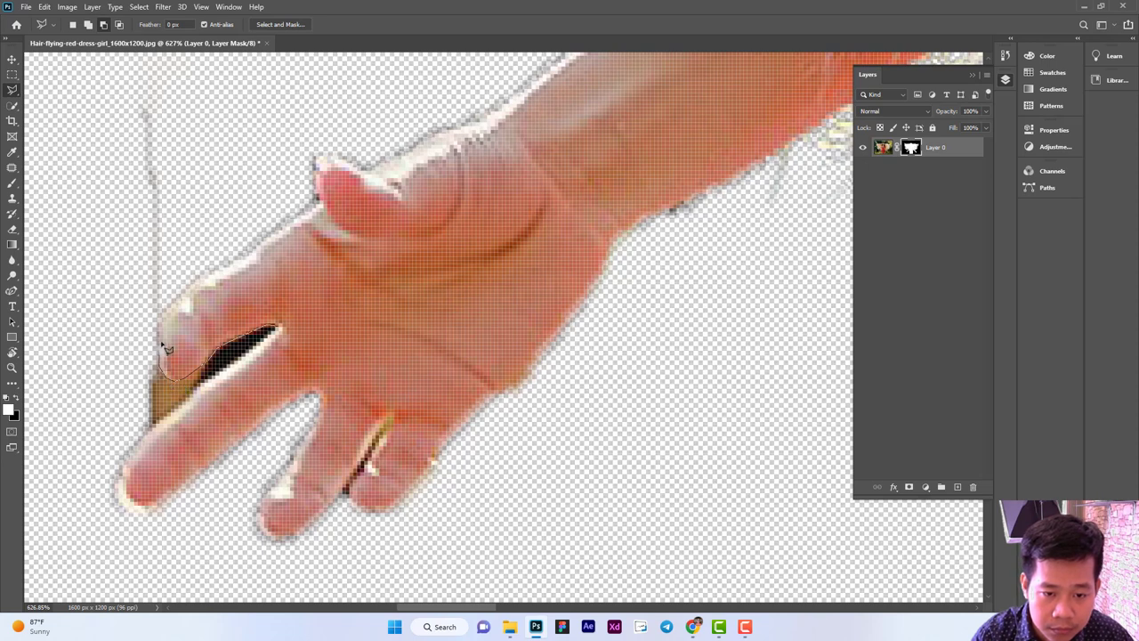
Outline the leftover grass blade and dark slivers between the fingers with the Polygonal Lasso.
{"action": "left_click", "coordinate": [180, 278]}
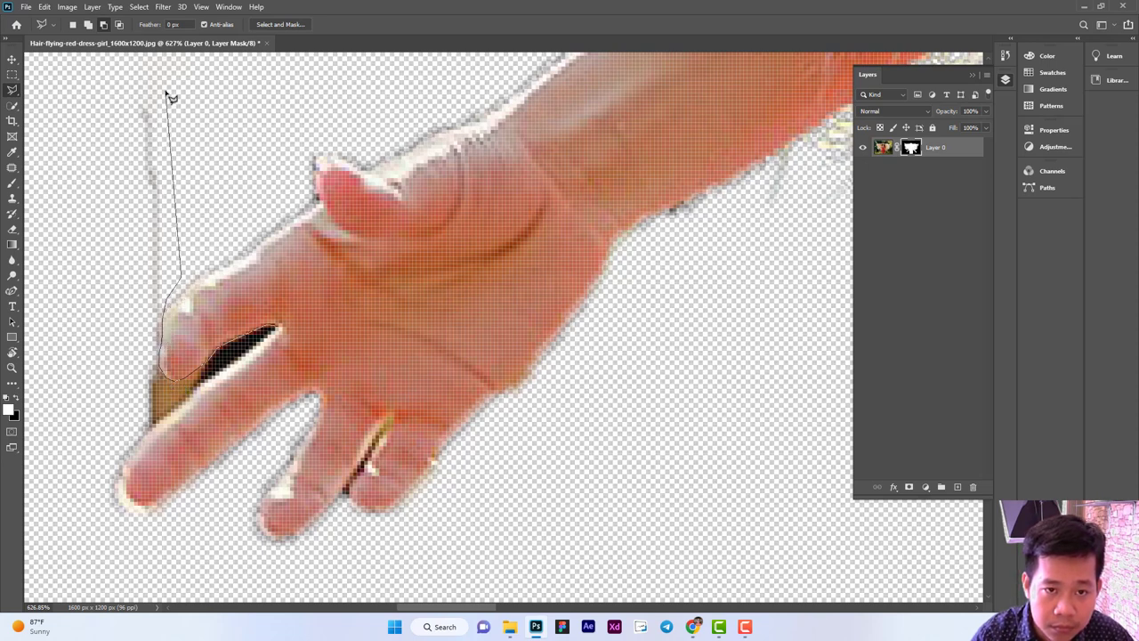
{"action": "left_click", "coordinate": [163, 89]}
{"action": "left_click", "coordinate": [119, 85]}
{"action": "left_click", "coordinate": [91, 392]}
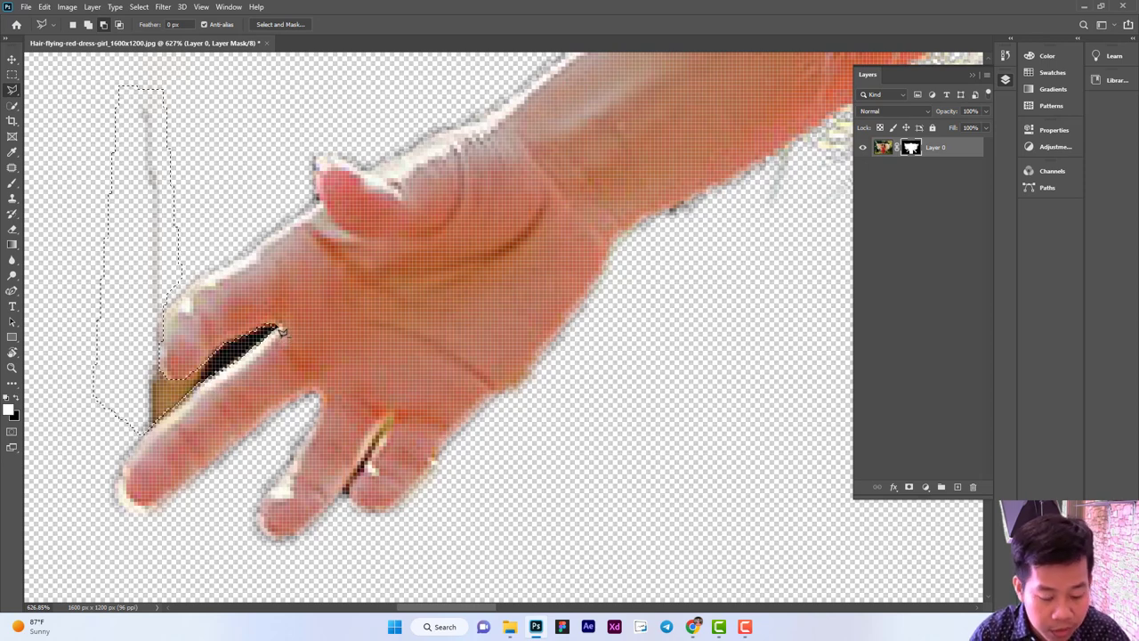
{"action": "left_click", "coordinate": [277, 332]}
{"action": "scroll", "coordinate": [277, 332], "scroll_direction": "down", "scroll_amount": 2}
{"action": "scroll", "coordinate": [302, 374], "scroll_direction": "down", "scroll_amount": 3}
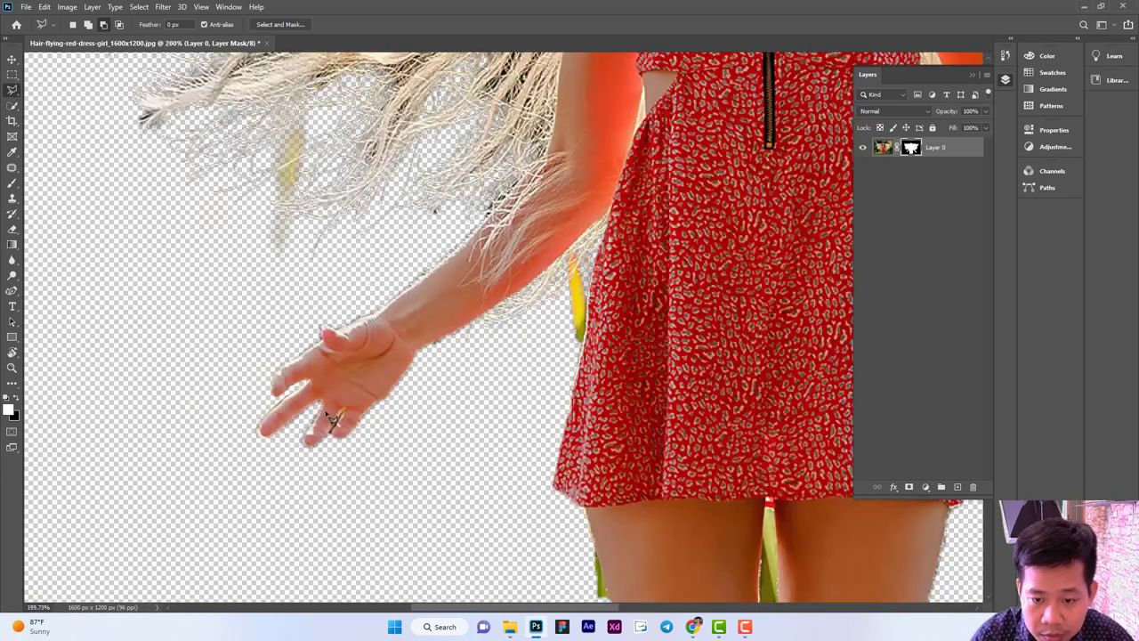
{"action": "scroll", "coordinate": [347, 448], "scroll_direction": "up", "scroll_amount": 2}
{"action": "scroll", "coordinate": [347, 448], "scroll_direction": "up", "scroll_amount": 1}
{"action": "scroll", "coordinate": [347, 448], "scroll_direction": "up", "scroll_amount": 2}
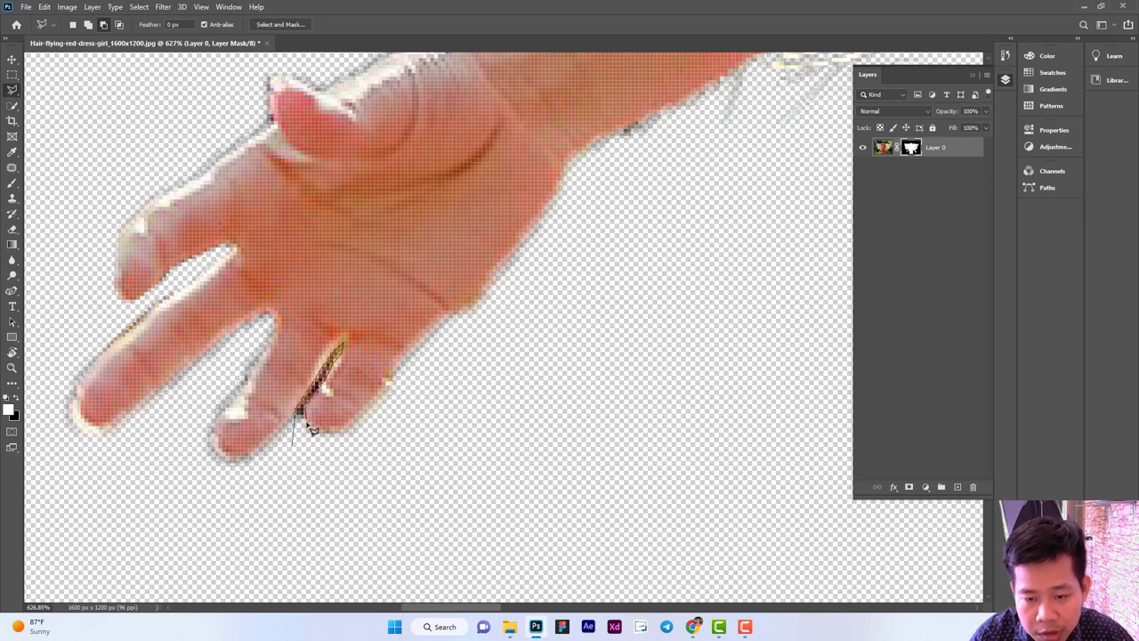
{"action": "left_click", "coordinate": [300, 452]}
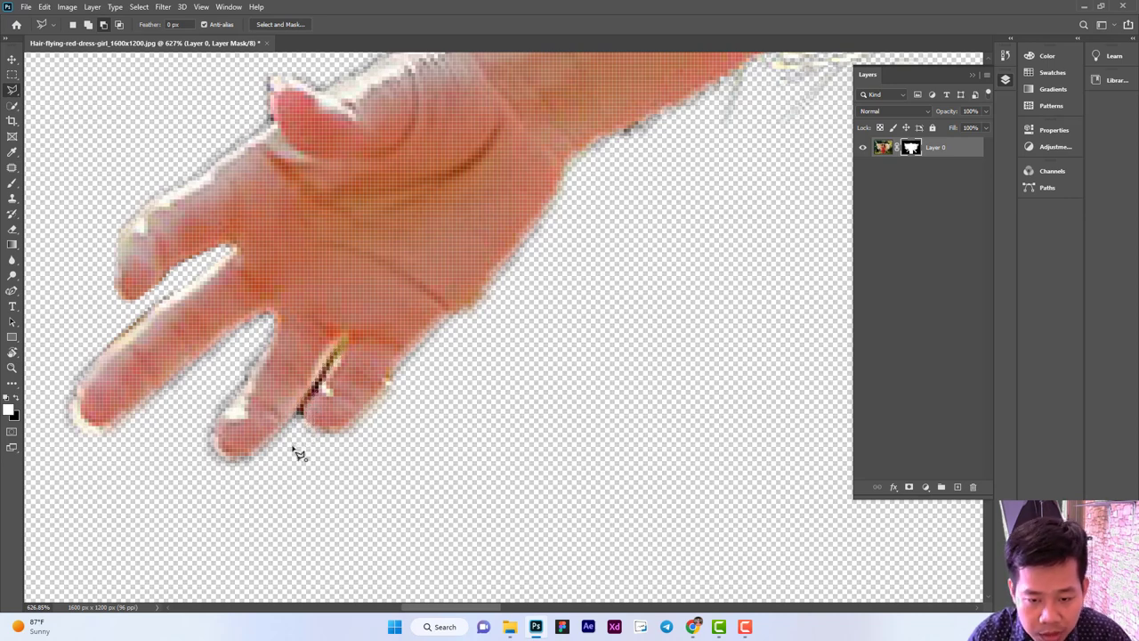
{"action": "scroll", "coordinate": [296, 451], "scroll_direction": "down", "scroll_amount": 2}
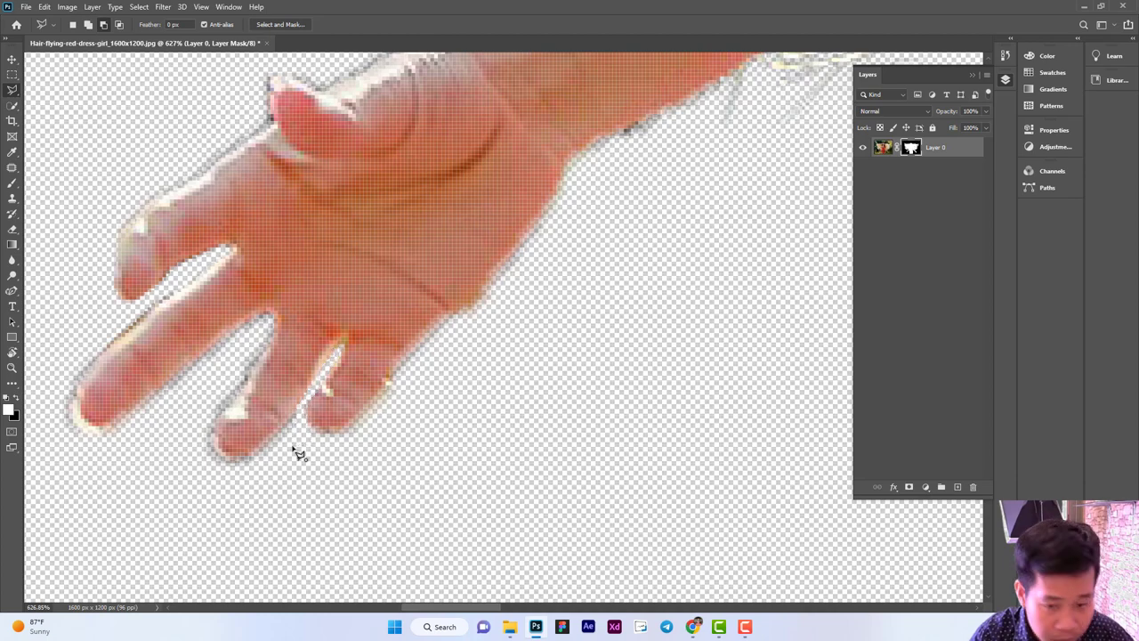
{"action": "scroll", "coordinate": [293, 450], "scroll_direction": "down", "scroll_amount": 3}
{"action": "scroll", "coordinate": [293, 449], "scroll_direction": "down", "scroll_amount": 3}
{"action": "scroll", "coordinate": [425, 443], "scroll_direction": "down", "scroll_amount": 2}
{"action": "scroll", "coordinate": [462, 476], "scroll_direction": "down", "scroll_amount": 1}
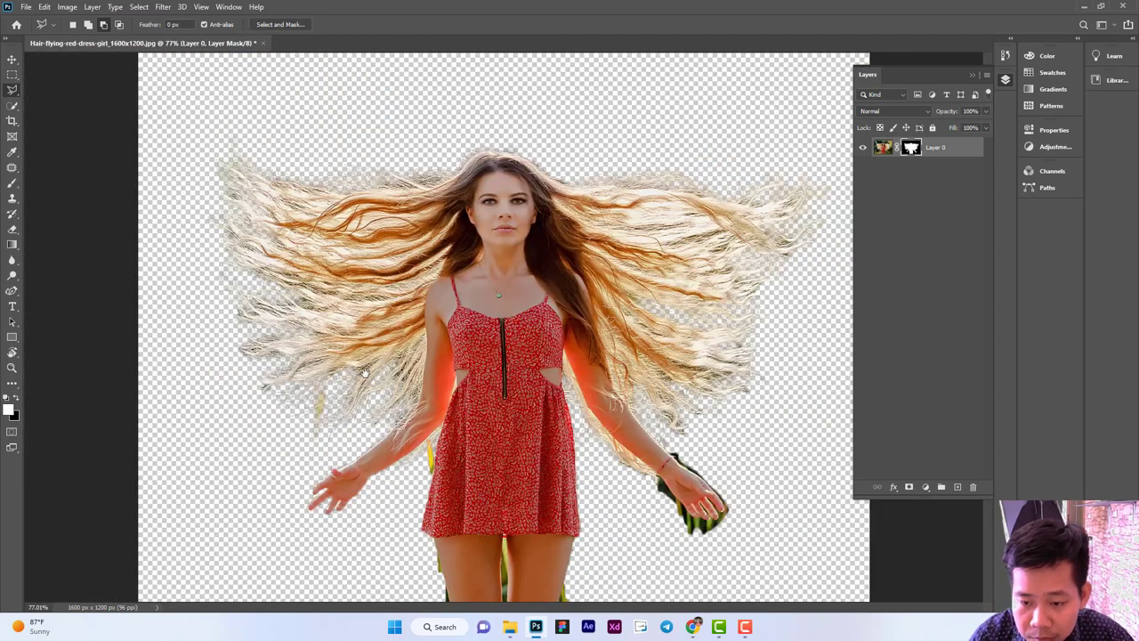
{"action": "scroll", "coordinate": [415, 498], "scroll_direction": "up", "scroll_amount": 1}
{"action": "scroll", "coordinate": [416, 356], "scroll_direction": "up", "scroll_amount": 2}
{"action": "scroll", "coordinate": [417, 350], "scroll_direction": "up", "scroll_amount": 2}
Select the leftover patch beside the dress, delete it from the mask, and deselect.
{"action": "left_click_drag", "start_coordinate": [412, 352], "coordinate": [434, 312]}
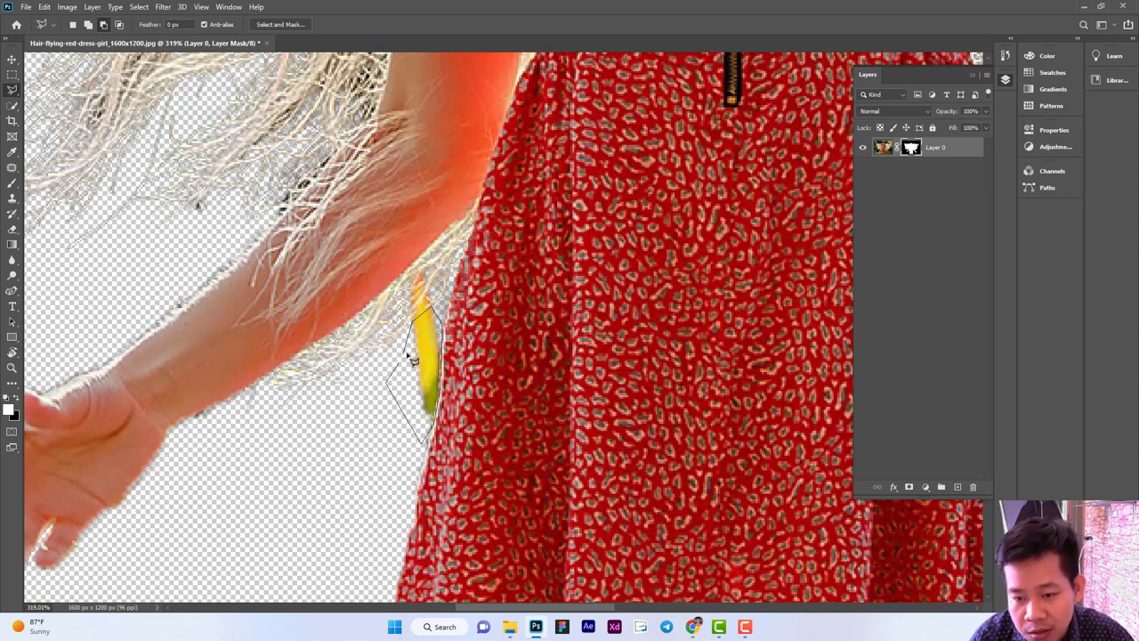
{"action": "left_click_drag", "start_coordinate": [421, 440], "coordinate": [409, 360]}
{"action": "key", "text": "Delete"}
{"action": "key", "text": "ctrl+d"}
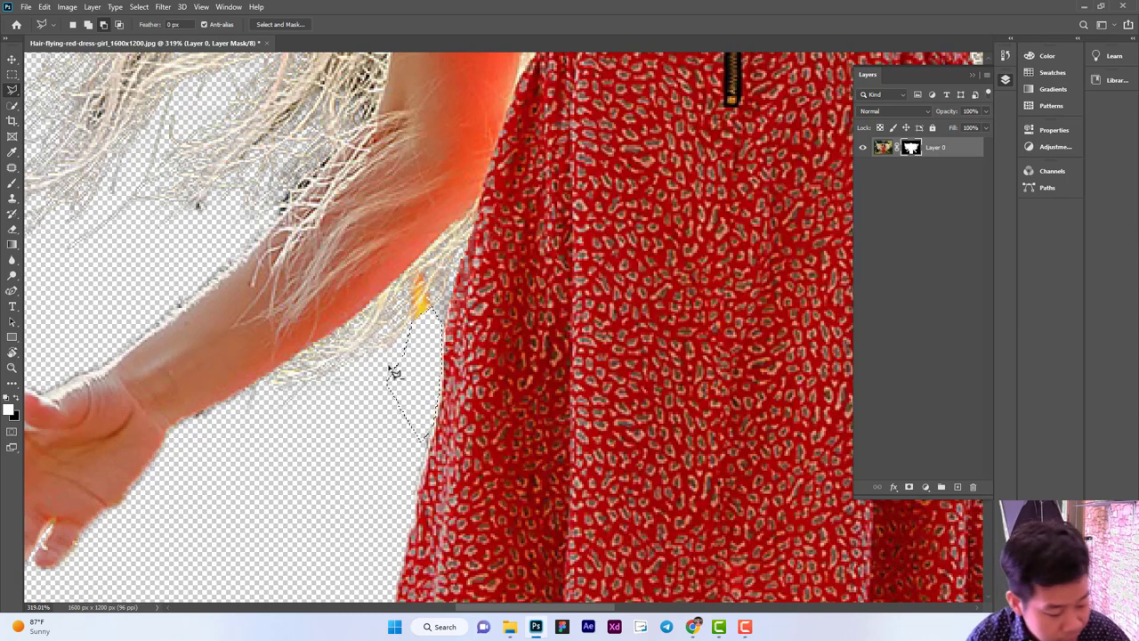
Outline the green strip along the left leg edge, then cancel and deselect.
{"action": "scroll", "coordinate": [394, 374], "scroll_direction": "down", "scroll_amount": 4}
{"action": "scroll", "coordinate": [475, 401], "scroll_direction": "down", "scroll_amount": 2}
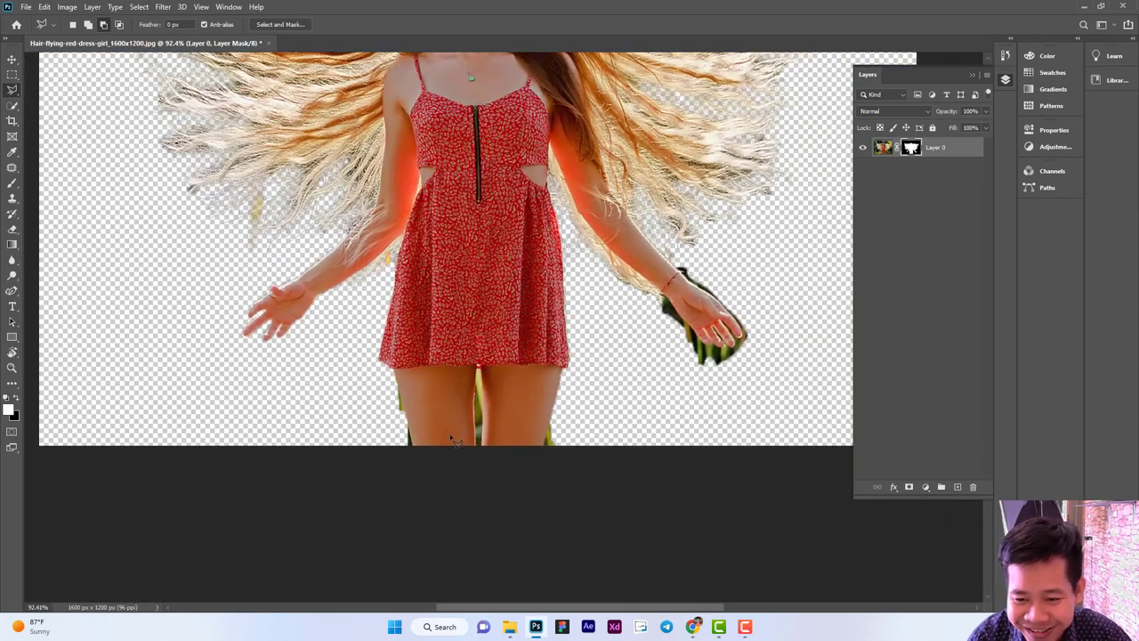
{"action": "scroll", "coordinate": [445, 427], "scroll_direction": "up", "scroll_amount": 3}
{"action": "left_click", "coordinate": [338, 315]}
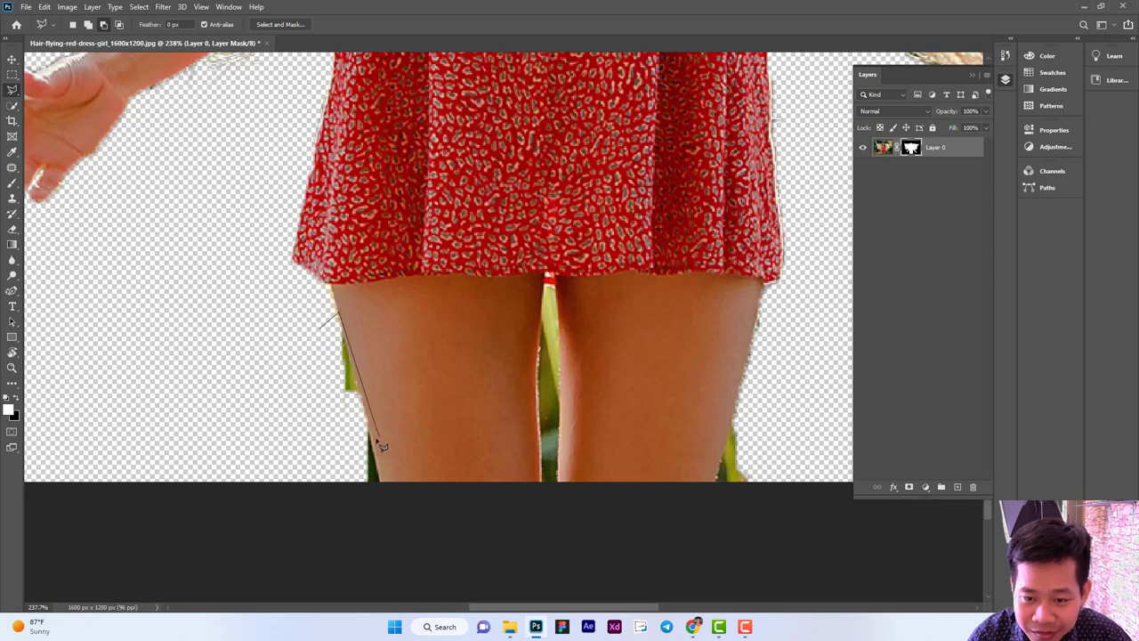
{"action": "left_click", "coordinate": [381, 483]}
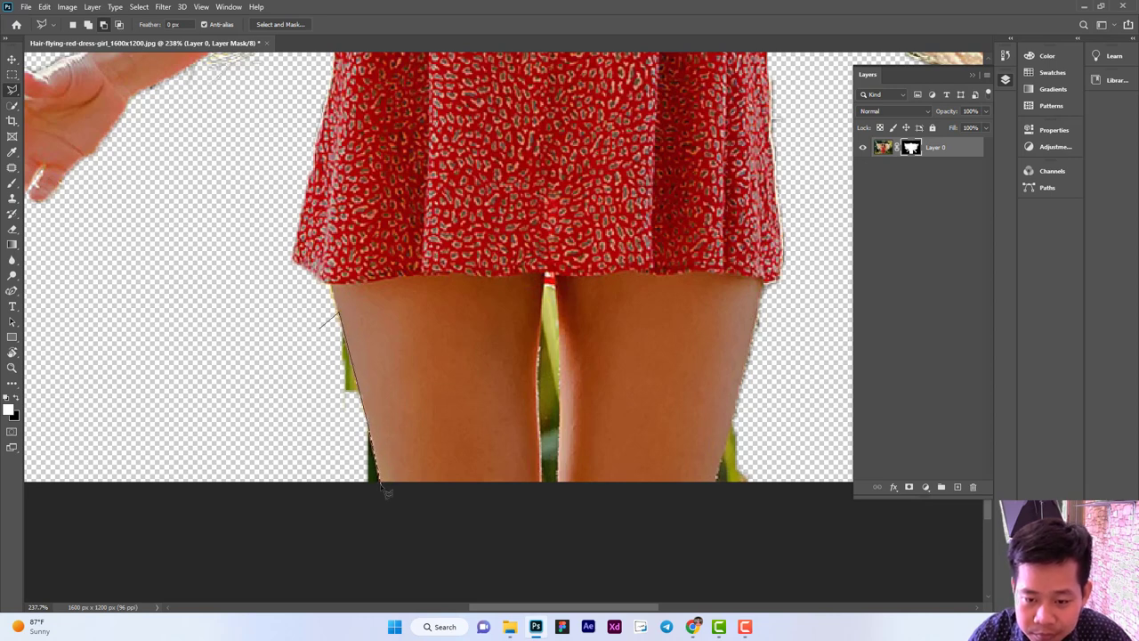
{"action": "left_click", "coordinate": [369, 512]}
{"action": "left_click", "coordinate": [316, 418]}
{"action": "left_click", "coordinate": [319, 330]}
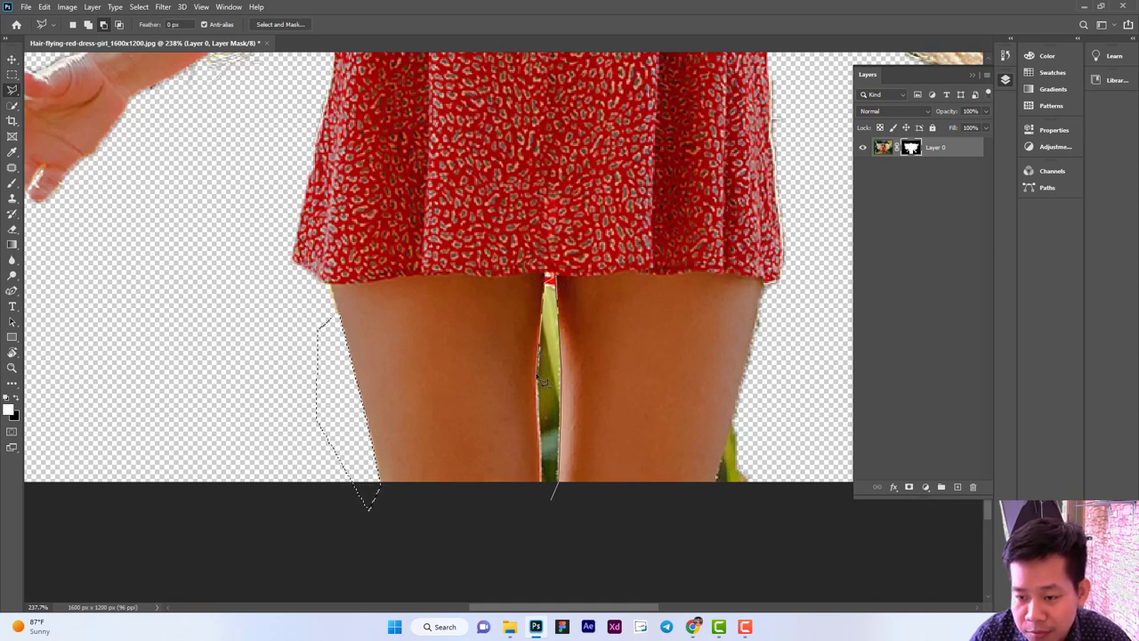
{"action": "left_click_drag", "start_coordinate": [544, 358], "coordinate": [549, 496]}
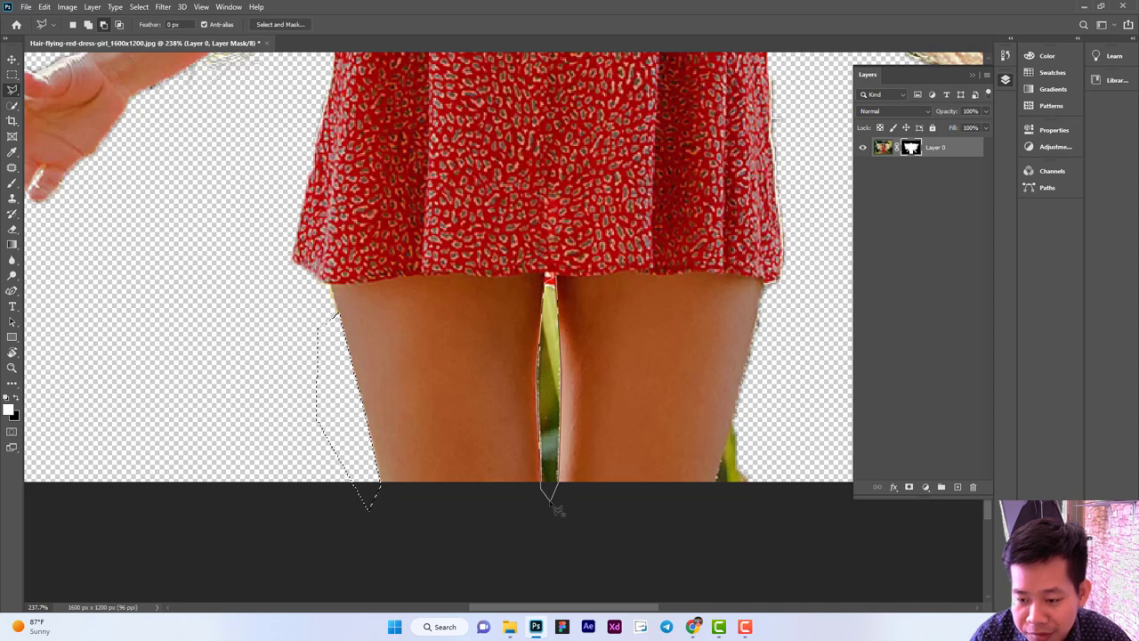
{"action": "key", "text": "Escape"}
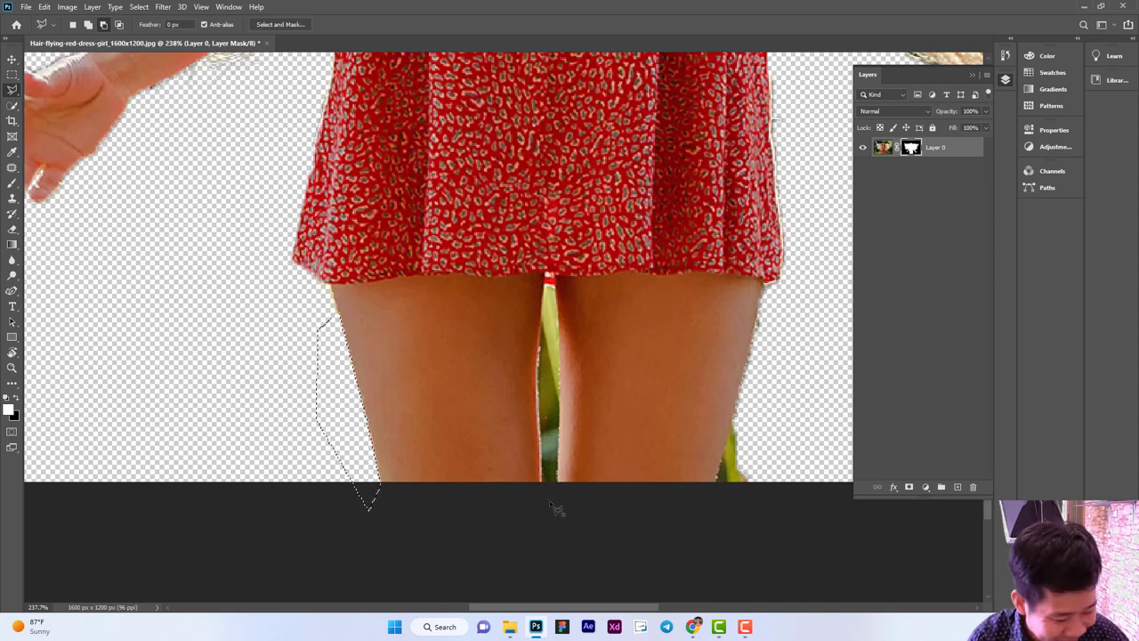
{"action": "key", "text": "ctrl+d"}
Select the green gap between the legs and delete it from the mask.
{"action": "left_click_drag", "start_coordinate": [560, 487], "coordinate": [561, 330]}
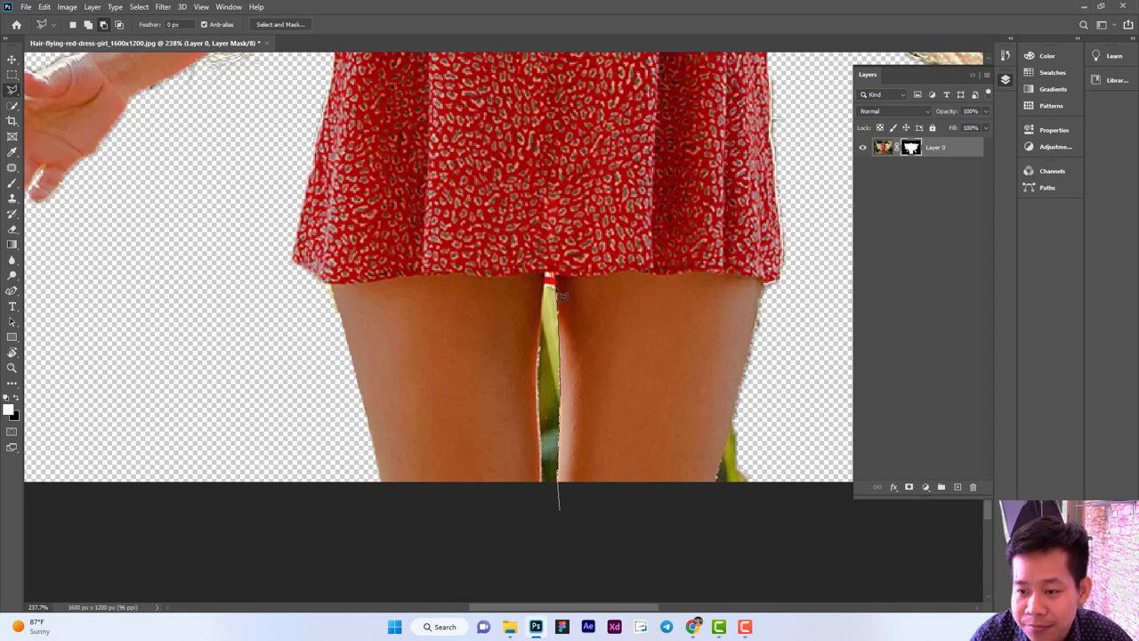
{"action": "left_click_drag", "start_coordinate": [550, 289], "coordinate": [537, 361]}
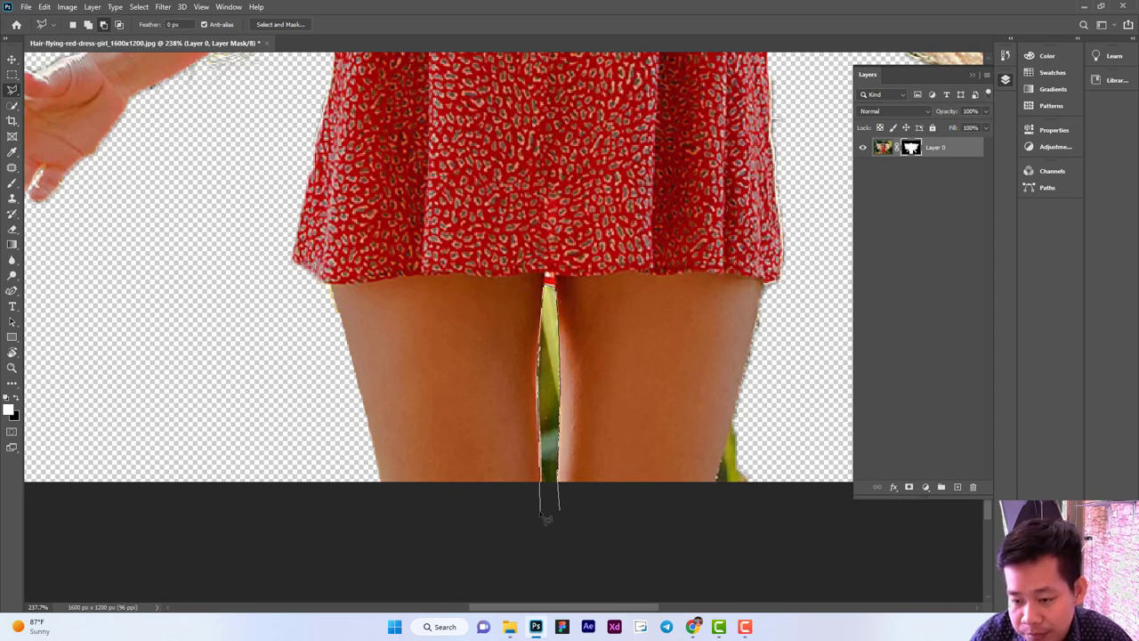
{"action": "mouse_move", "coordinate": [540, 360]}
{"action": "left_mouse_down"}
{"action": "mouse_move", "coordinate": [601, 519]}
{"action": "mouse_move", "coordinate": [451, 439]}
{"action": "left_mouse_up"}
{"action": "key", "text": "Delete"}
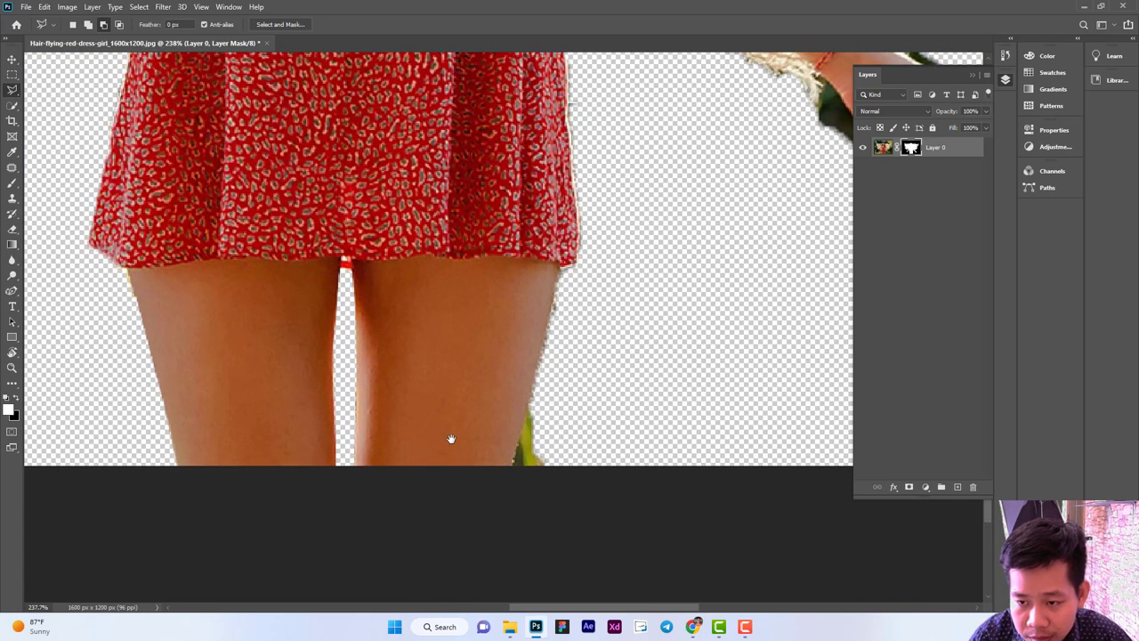
Outline the green strip beside the right leg with the Polygonal Lasso.
{"action": "left_click", "coordinate": [515, 463]}
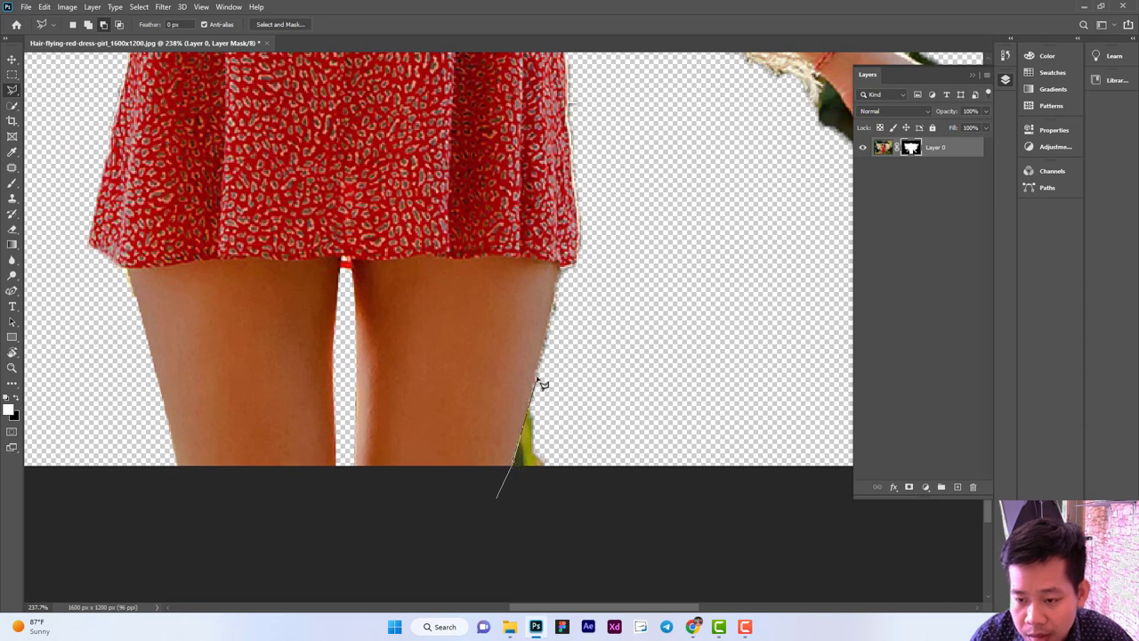
{"action": "left_click", "coordinate": [569, 276]}
{"action": "left_click", "coordinate": [592, 526]}
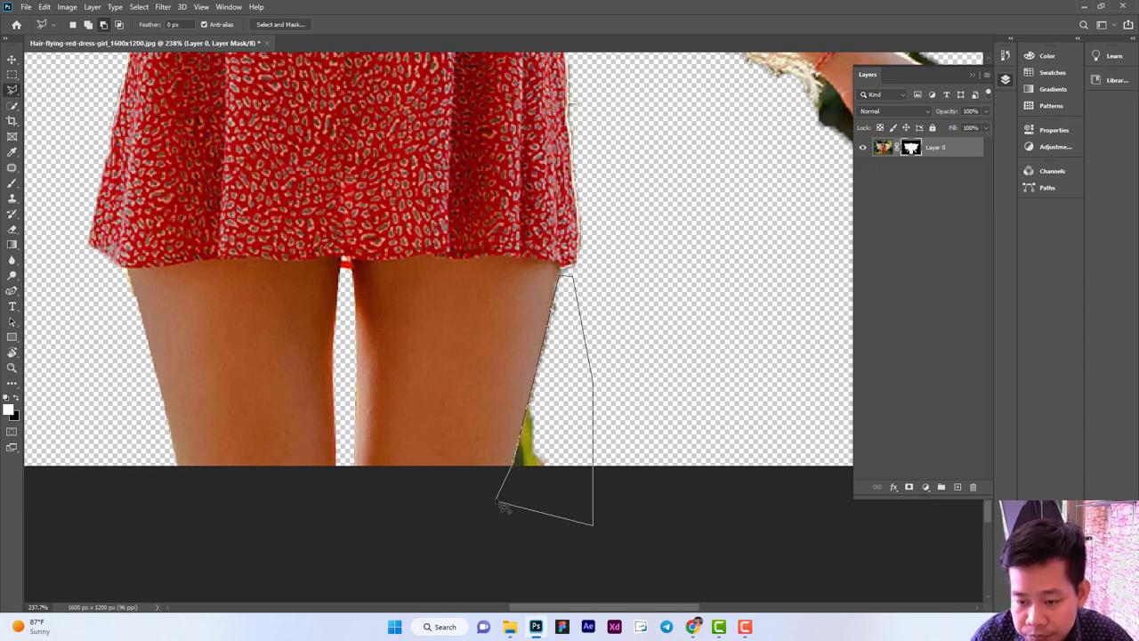
{"action": "left_click", "coordinate": [497, 498]}
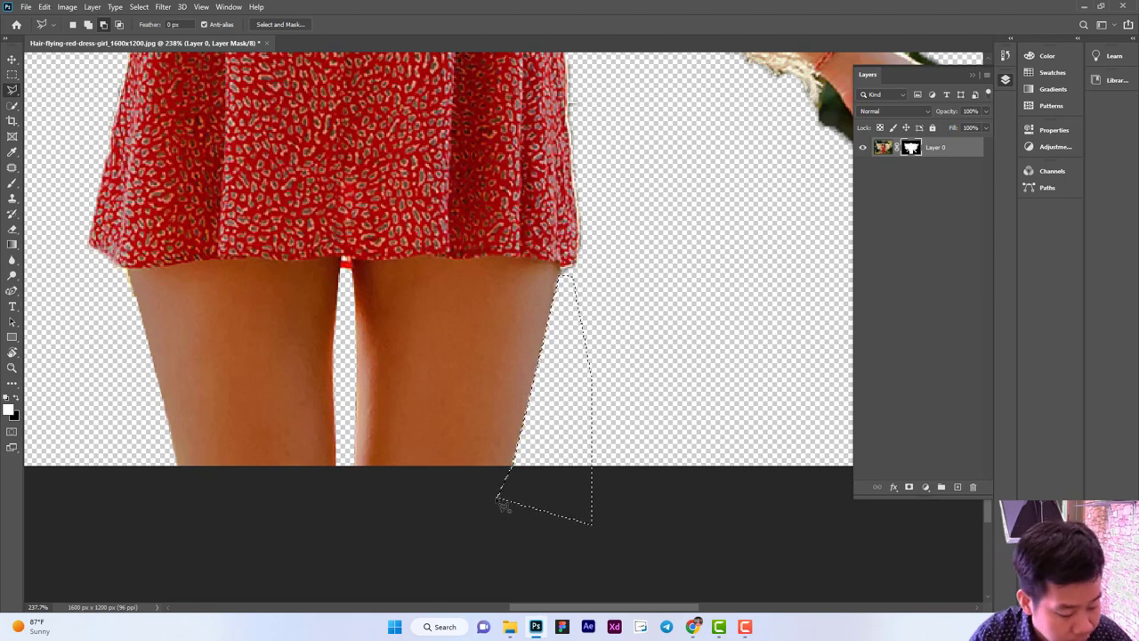
{"action": "scroll", "coordinate": [501, 505], "scroll_direction": "down", "scroll_amount": 5}
{"action": "scroll", "coordinate": [502, 505], "scroll_direction": "down", "scroll_amount": 2}
{"action": "scroll", "coordinate": [635, 374], "scroll_direction": "up", "scroll_amount": 3}
Start a polygonal outline around the green patch, from the wrist along the hand edge.
{"action": "scroll", "coordinate": [645, 306], "scroll_direction": "up", "scroll_amount": 2}
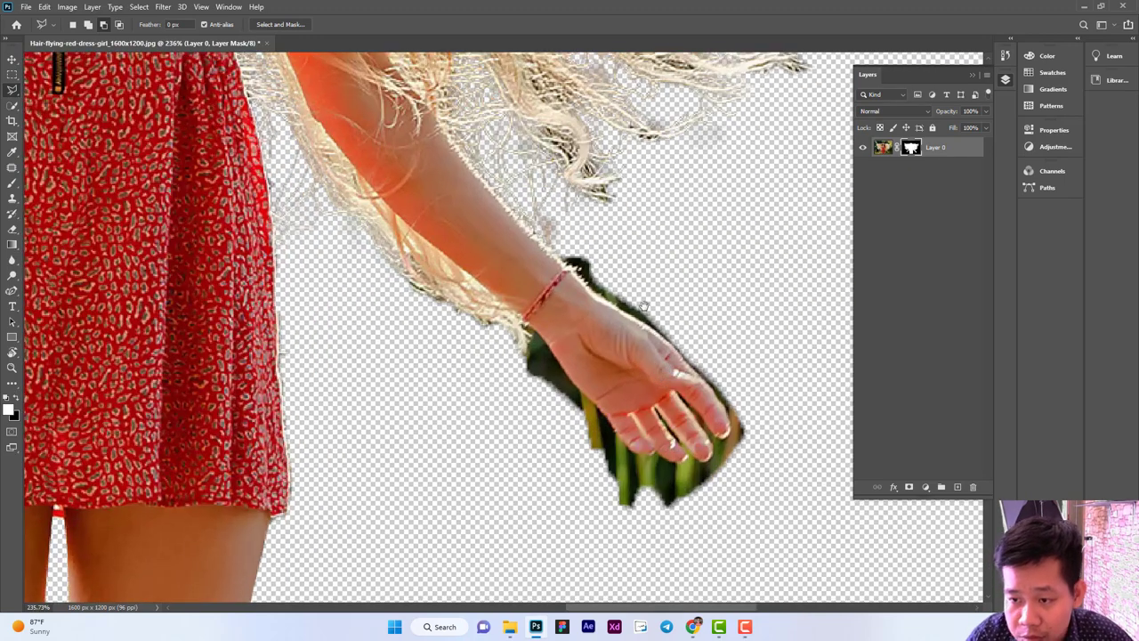
{"action": "scroll", "coordinate": [465, 287], "scroll_direction": "up", "scroll_amount": 2}
{"action": "scroll", "coordinate": [439, 249], "scroll_direction": "up", "scroll_amount": 1}
{"action": "left_click", "coordinate": [434, 229]}
{"action": "left_click", "coordinate": [373, 218]}
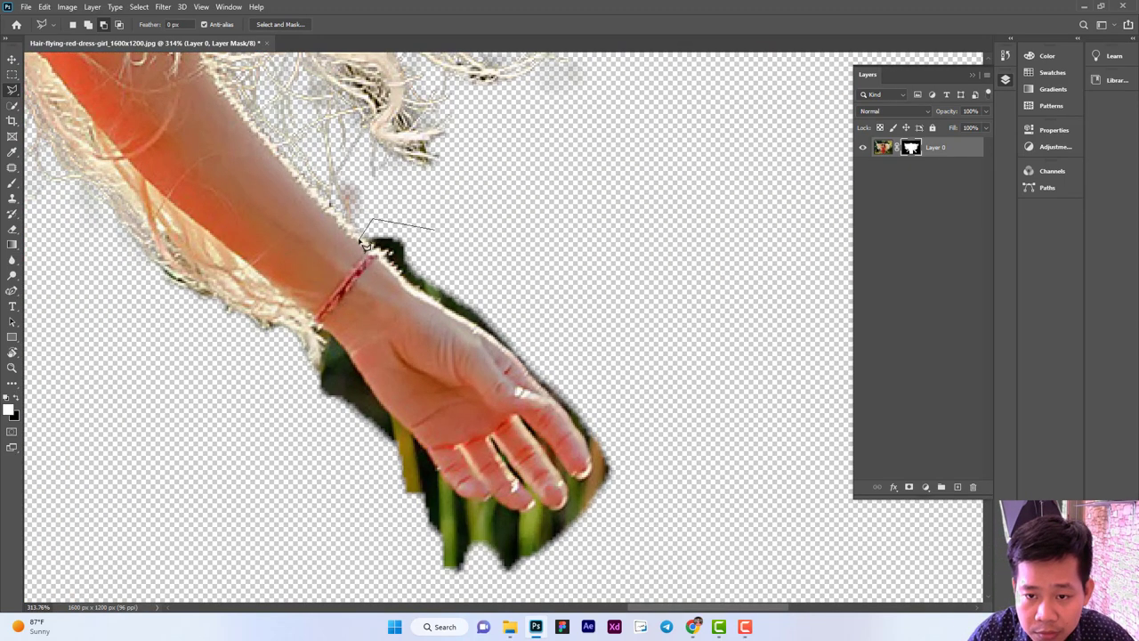
{"action": "left_click", "coordinate": [361, 238]}
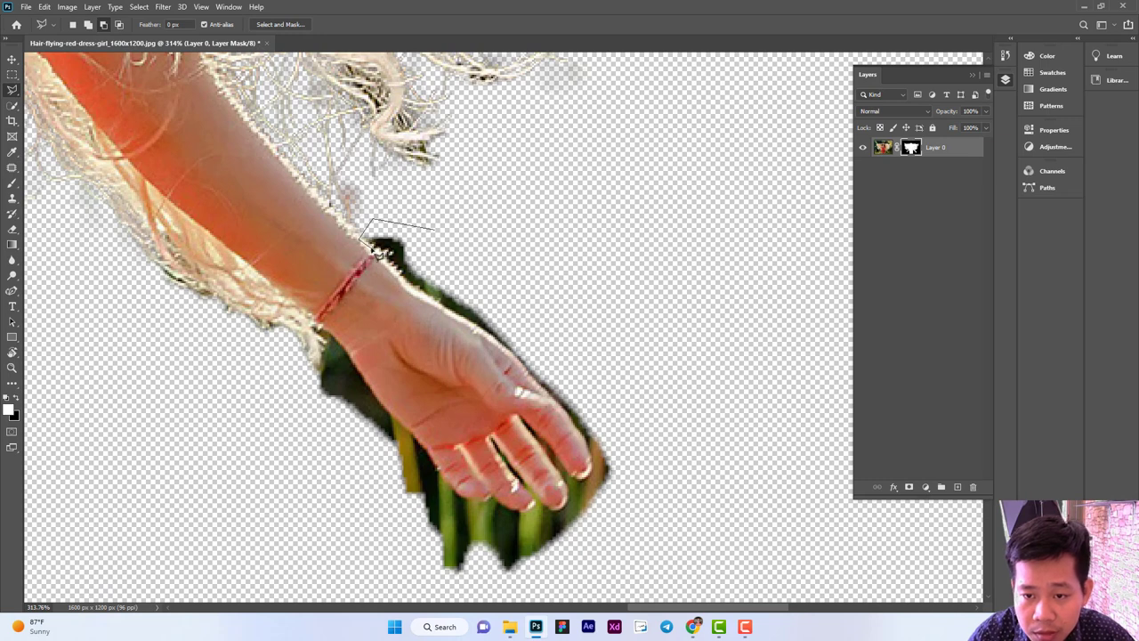
{"action": "left_click", "coordinate": [430, 300]}
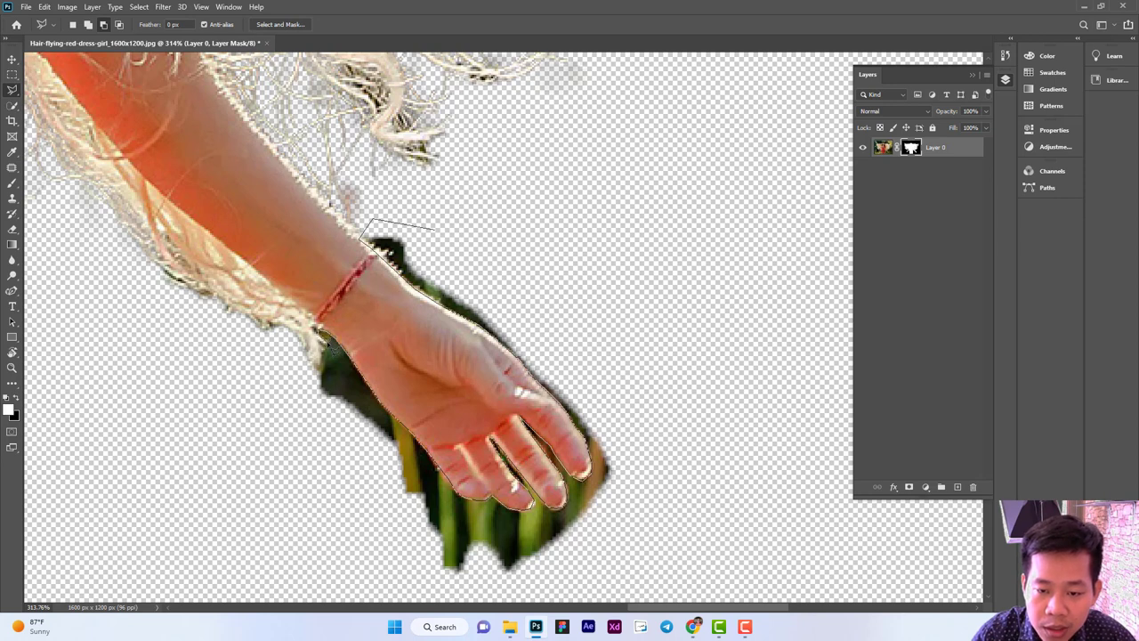
Complete the outline around the bottom and right side of the green patch.
{"action": "left_click", "coordinate": [306, 385]}
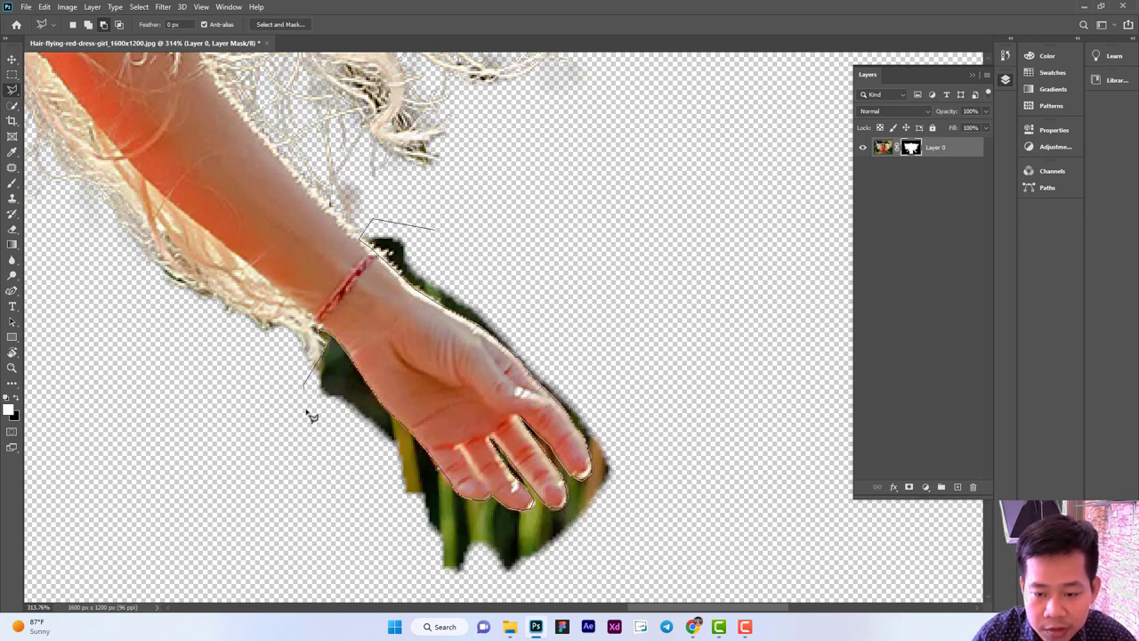
{"action": "left_click", "coordinate": [305, 445]}
{"action": "left_click", "coordinate": [429, 574]}
{"action": "left_click", "coordinate": [518, 590]}
{"action": "left_click", "coordinate": [605, 568]}
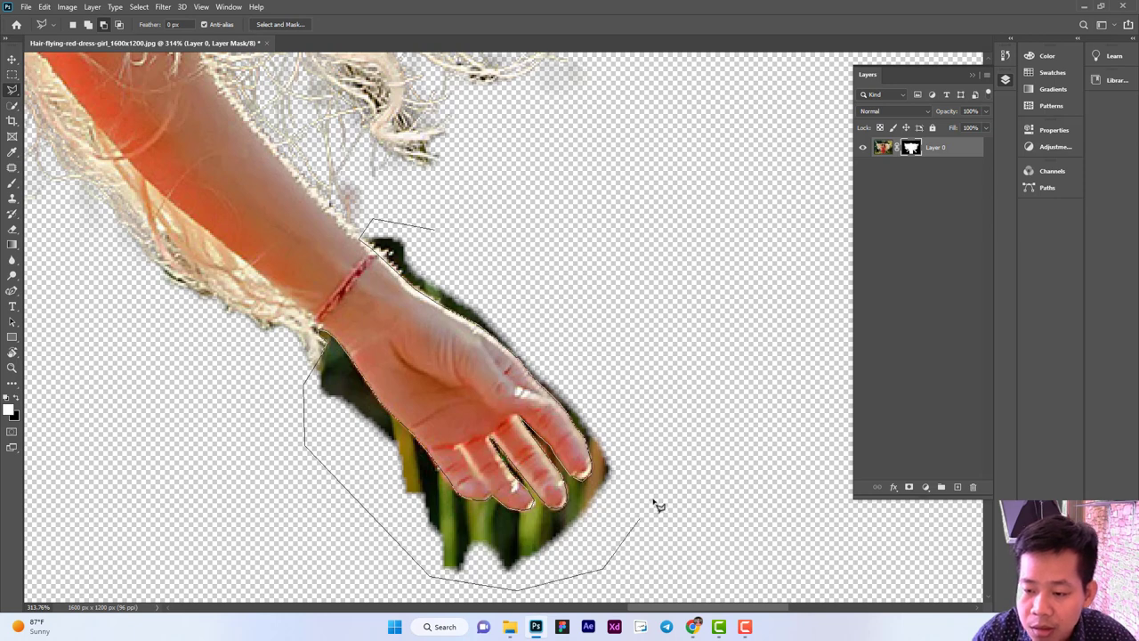
{"action": "left_click", "coordinate": [659, 441]}
{"action": "left_click", "coordinate": [569, 288]}
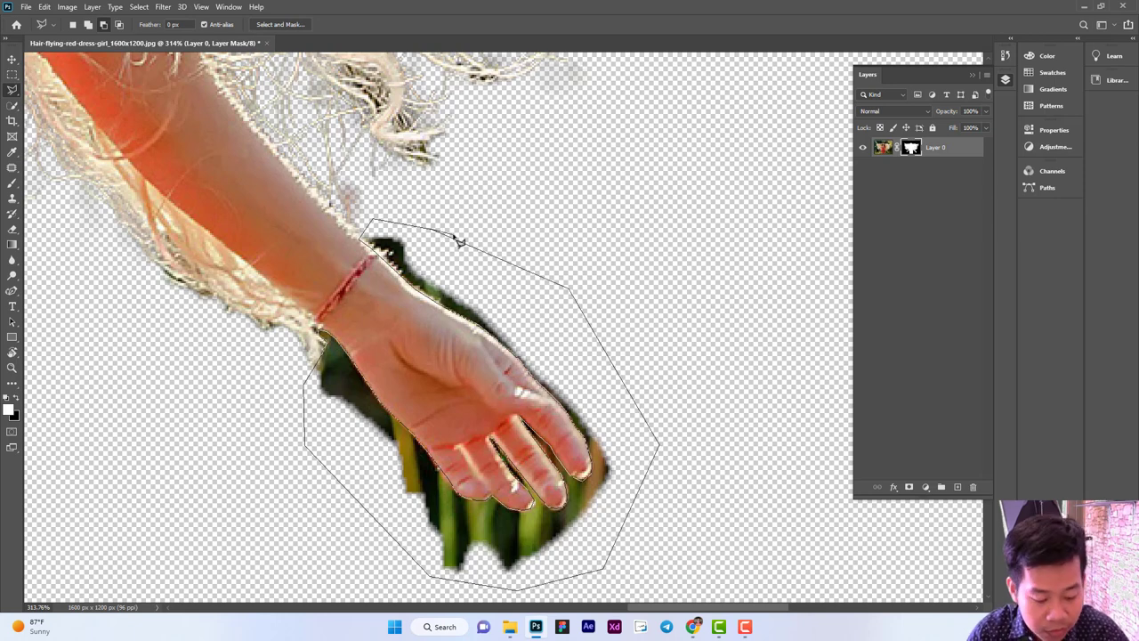
{"action": "double_click", "coordinate": [438, 237]}
Mask out the selected green patch and clear the selection.
{"action": "key", "text": "Delete"}
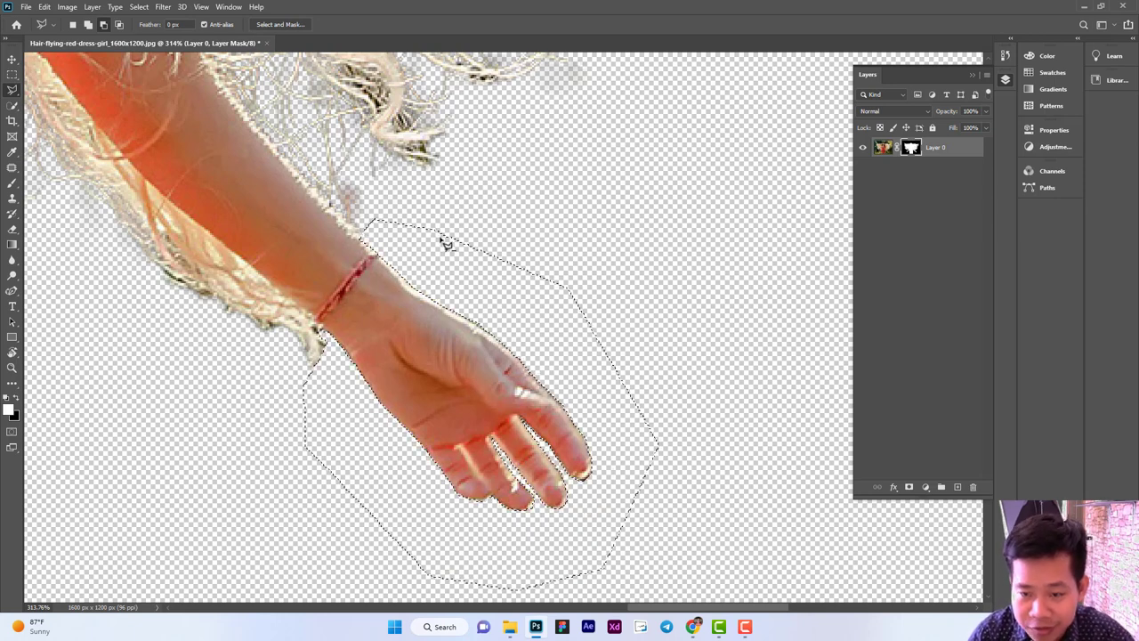
{"action": "key", "text": "ctrl+d"}
{"action": "key", "text": "v"}
{"action": "scroll", "coordinate": [419, 294], "scroll_direction": "down", "scroll_amount": 3}
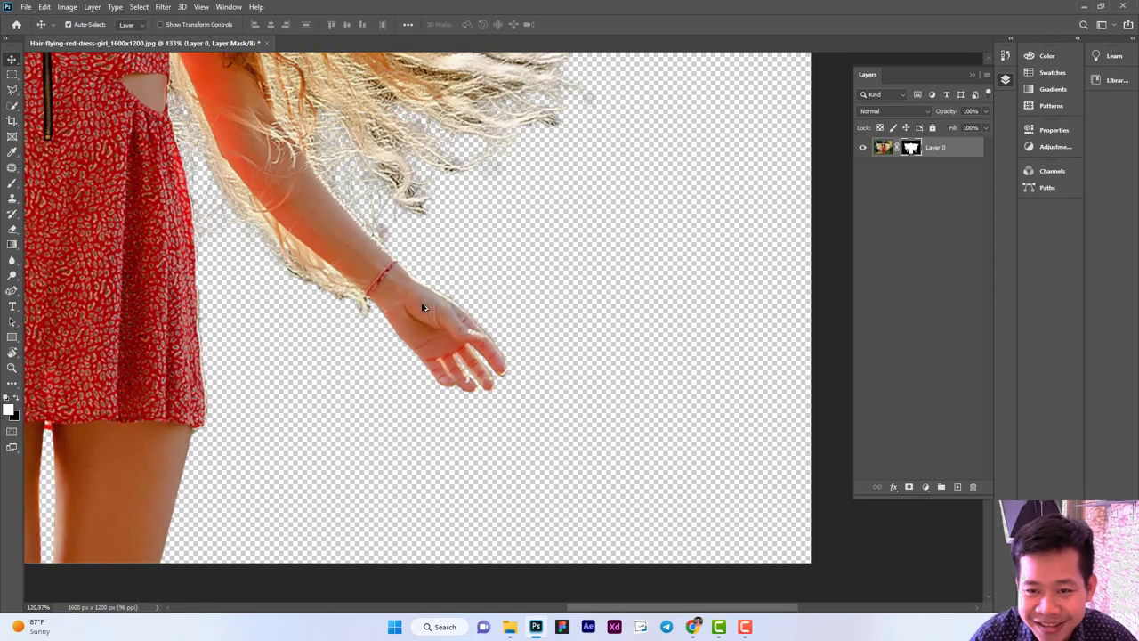
{"action": "scroll", "coordinate": [419, 311], "scroll_direction": "down", "scroll_amount": 3}
{"action": "scroll", "coordinate": [498, 338], "scroll_direction": "down", "scroll_amount": 3}
{"action": "scroll", "coordinate": [668, 349], "scroll_direction": "up", "scroll_amount": 3}
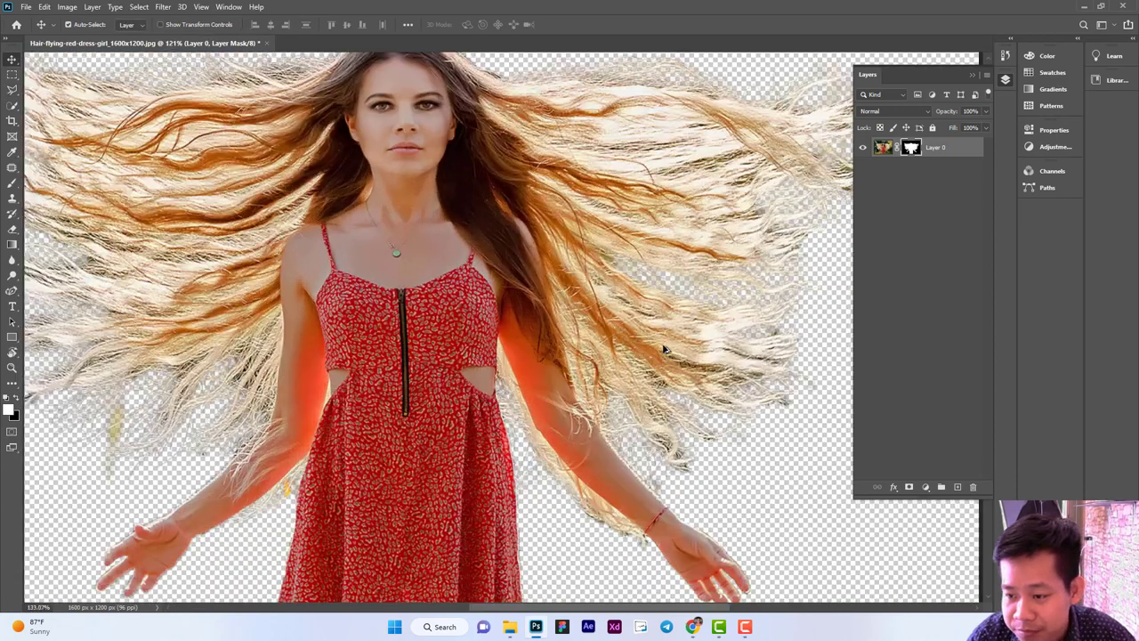
{"action": "scroll", "coordinate": [663, 348], "scroll_direction": "down", "scroll_amount": 2}
{"action": "left_click_drag", "start_coordinate": [676, 344], "coordinate": [566, 356]}
{"action": "scroll", "coordinate": [344, 427], "scroll_direction": "down", "scroll_amount": 3}
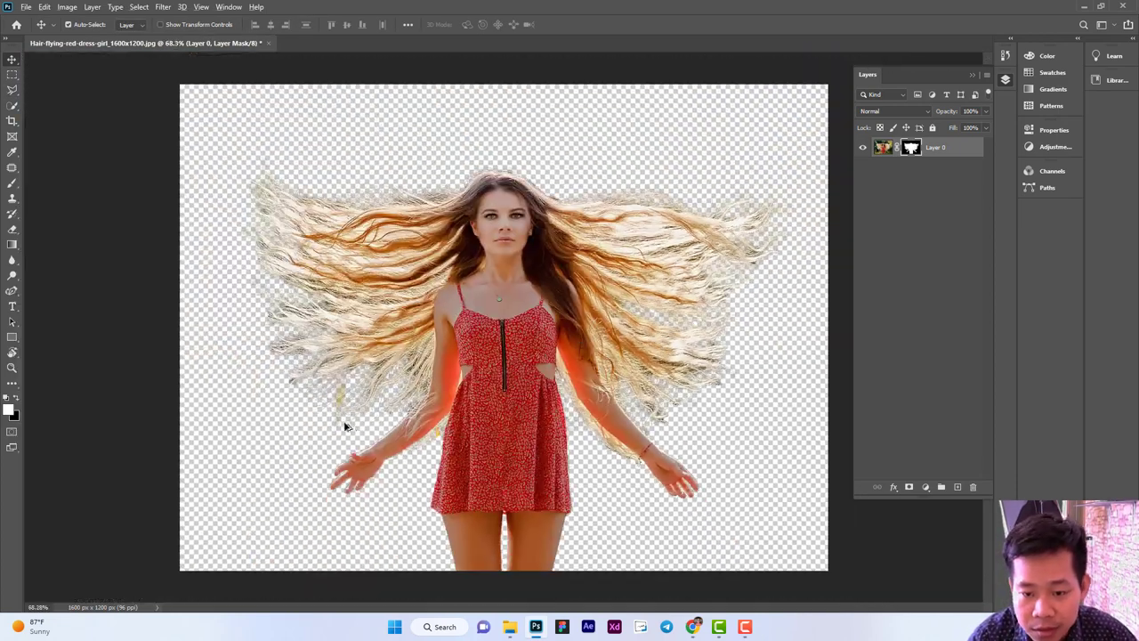
{"action": "scroll", "coordinate": [333, 394], "scroll_direction": "up", "scroll_amount": 5}
{"action": "scroll", "coordinate": [307, 381], "scroll_direction": "up", "scroll_amount": 2}
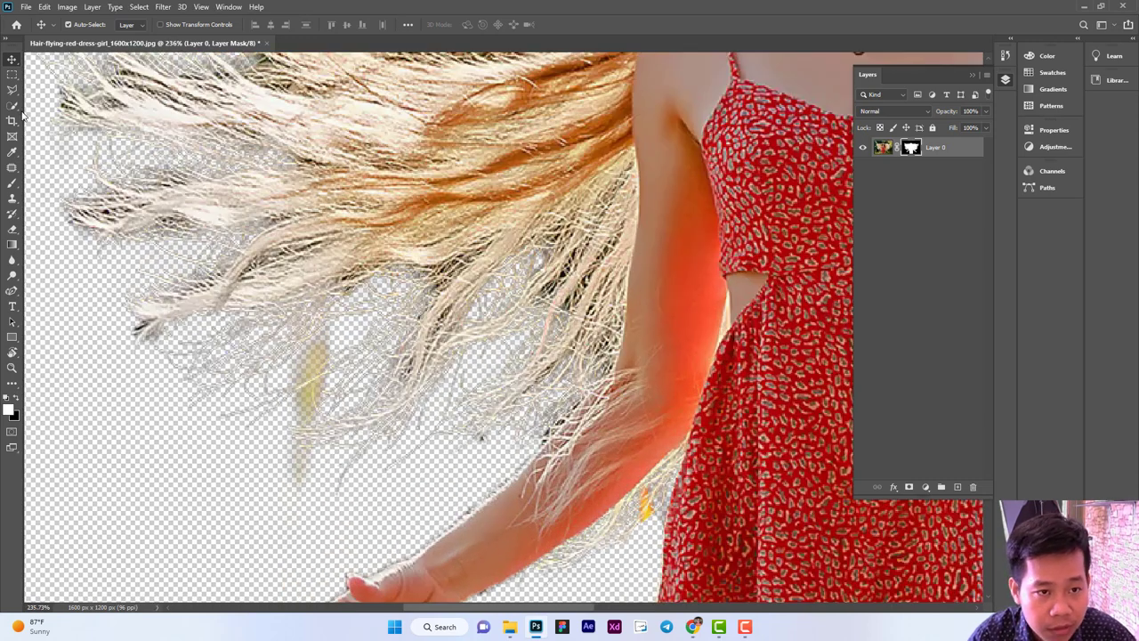
{"action": "key", "text": "l"}
{"action": "left_click", "coordinate": [273, 381]}
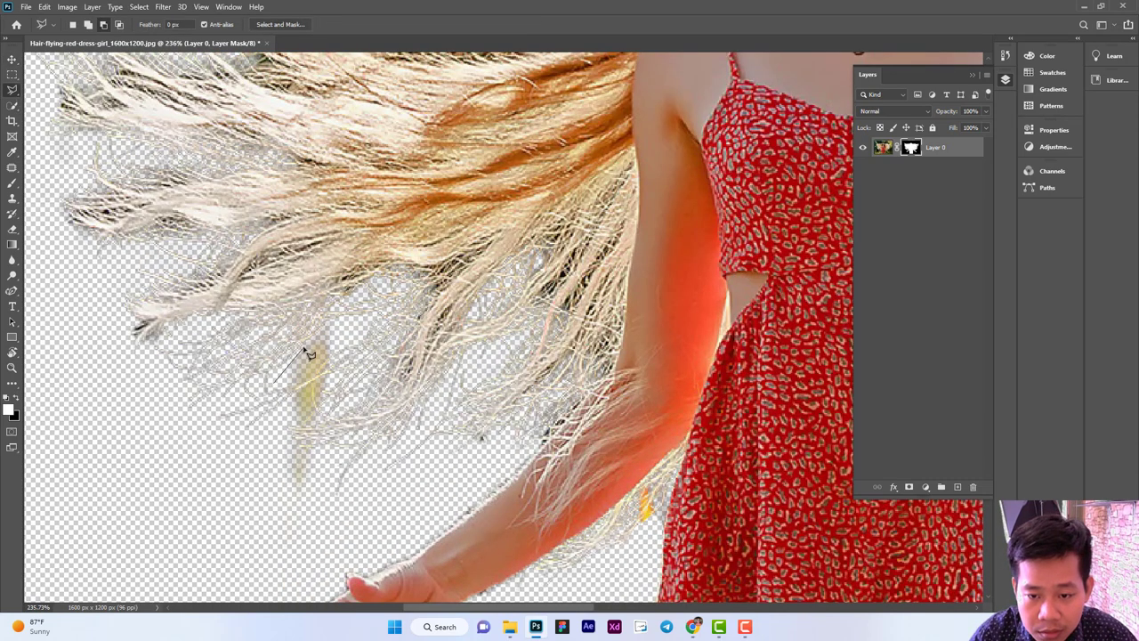
{"action": "left_click", "coordinate": [331, 323]}
{"action": "left_click", "coordinate": [341, 349]}
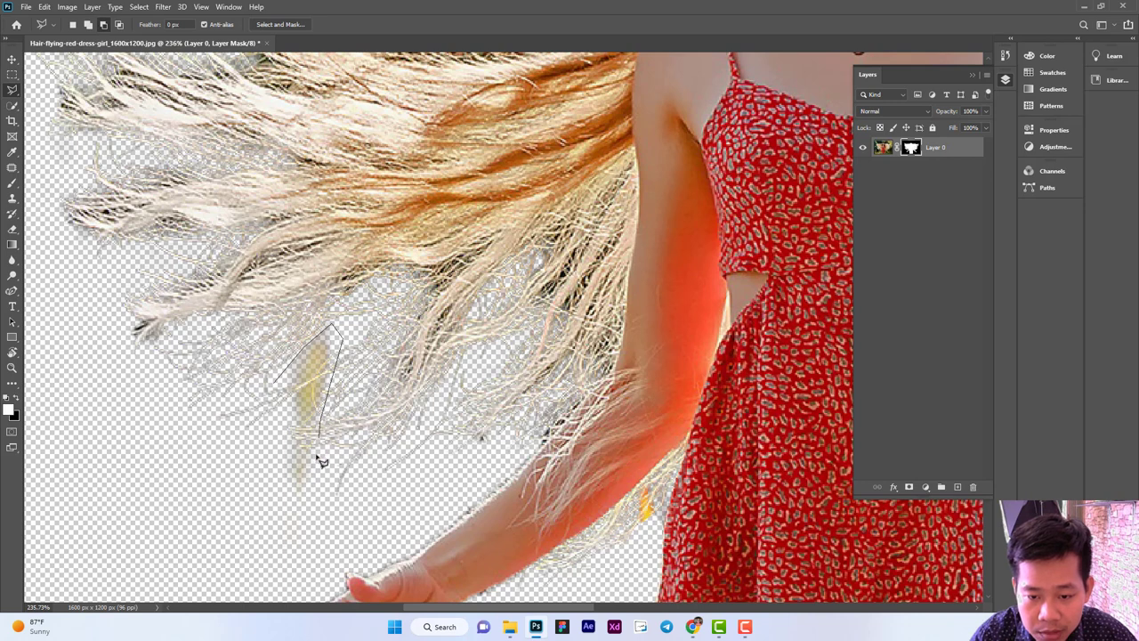
{"action": "left_click", "coordinate": [312, 507]}
{"action": "left_click", "coordinate": [278, 538]}
{"action": "left_click", "coordinate": [209, 437]}
{"action": "left_click", "coordinate": [252, 384]}
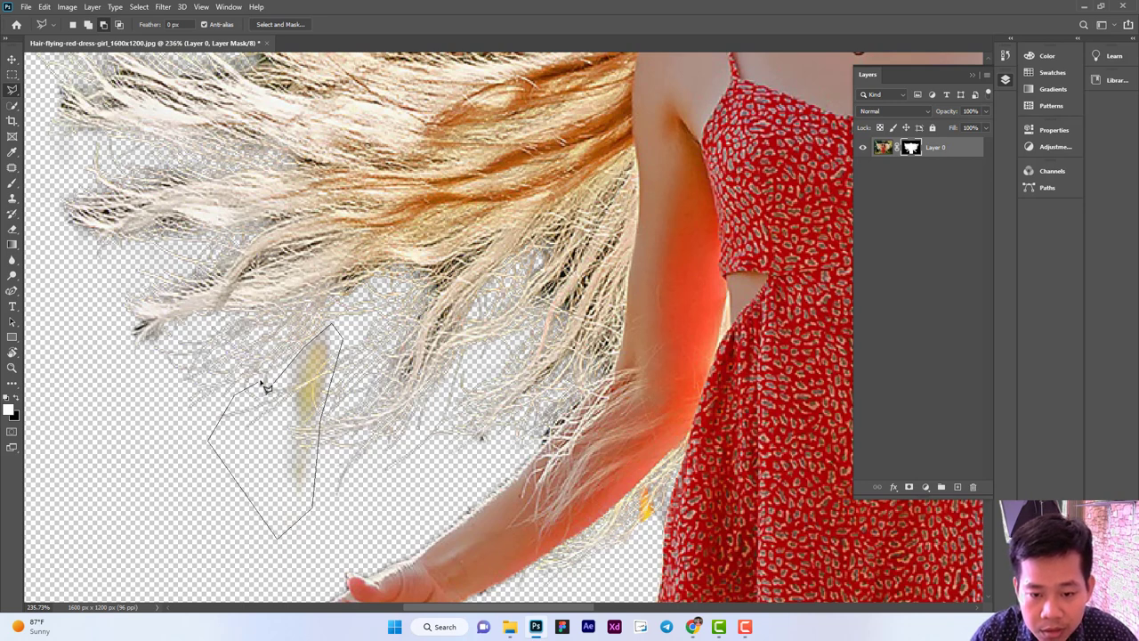
{"action": "left_click", "coordinate": [275, 384]}
{"action": "key", "text": "Delete"}
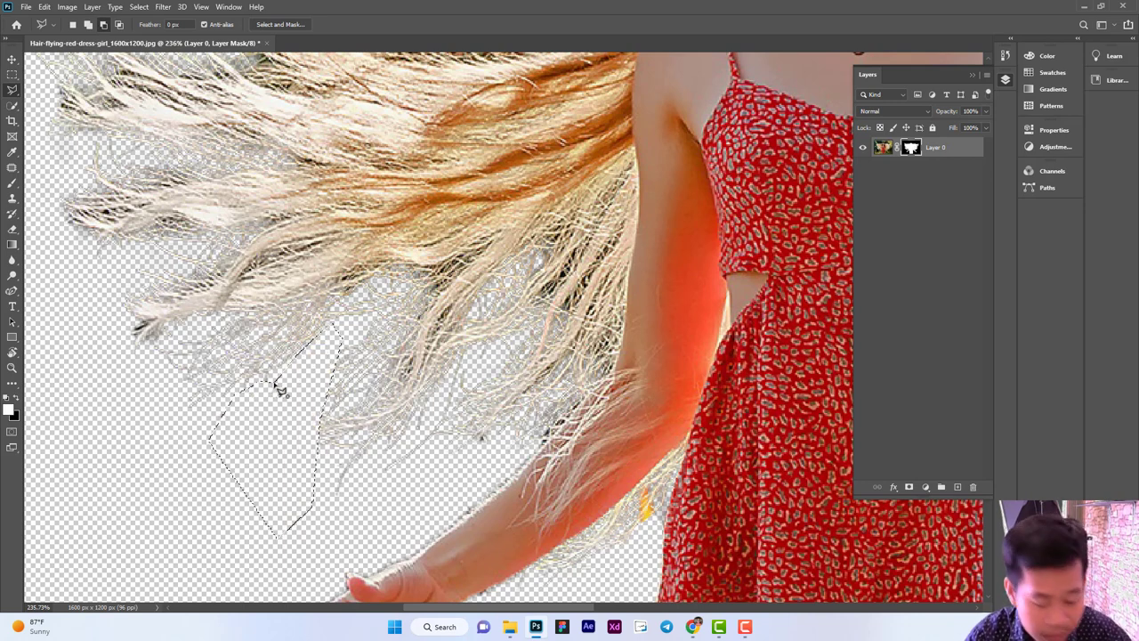
{"action": "key", "text": "ctrl+d"}
{"action": "scroll", "coordinate": [282, 400], "scroll_direction": "down", "scroll_amount": 3}
{"action": "scroll", "coordinate": [281, 411], "scroll_direction": "down", "scroll_amount": 2}
{"action": "scroll", "coordinate": [283, 420], "scroll_direction": "down", "scroll_amount": 2}
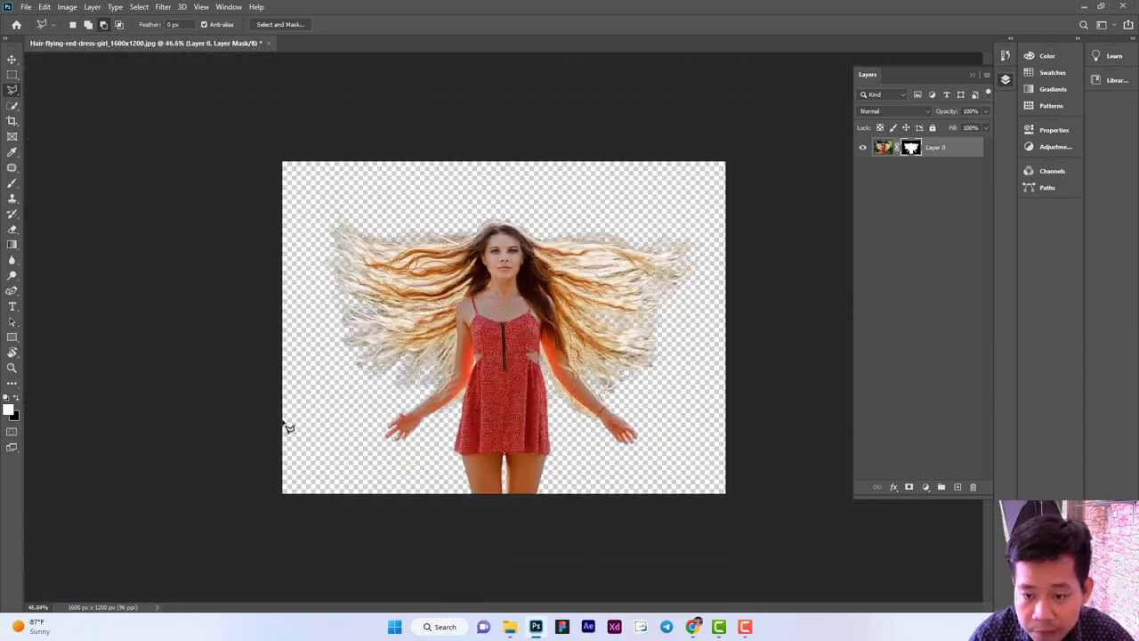
{"action": "scroll", "coordinate": [285, 425], "scroll_direction": "down", "scroll_amount": 1}
{"action": "key", "text": "v"}
{"action": "scroll", "coordinate": [532, 388], "scroll_direction": "up", "scroll_amount": 1}
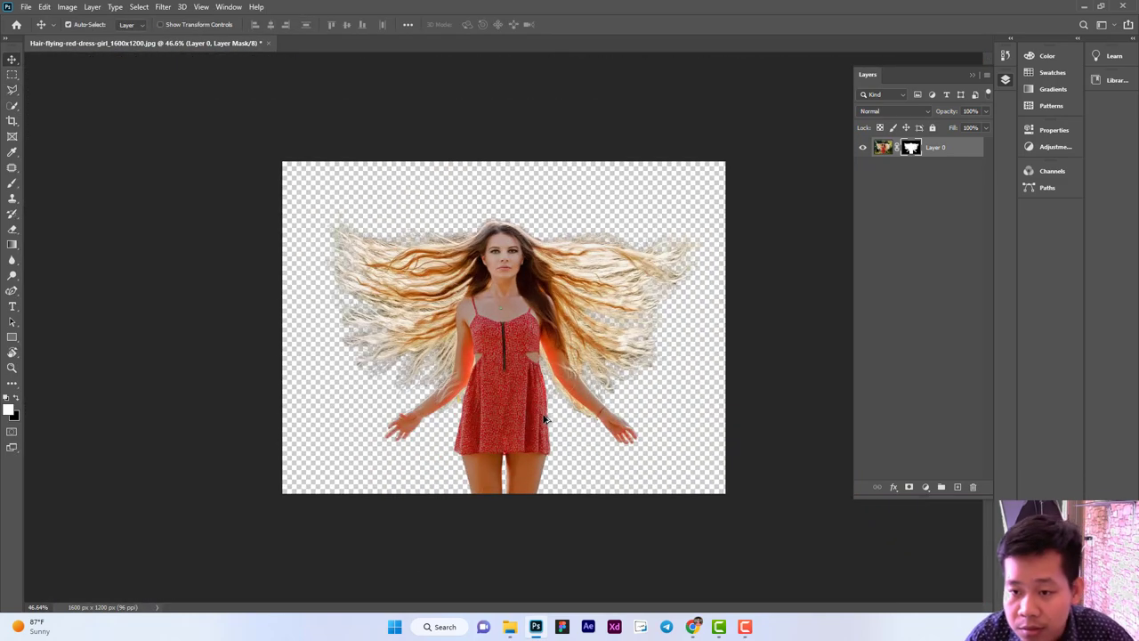
{"action": "scroll", "coordinate": [532, 388], "scroll_direction": "up", "scroll_amount": 1}
{"action": "scroll", "coordinate": [412, 339], "scroll_direction": "down", "scroll_amount": 1}
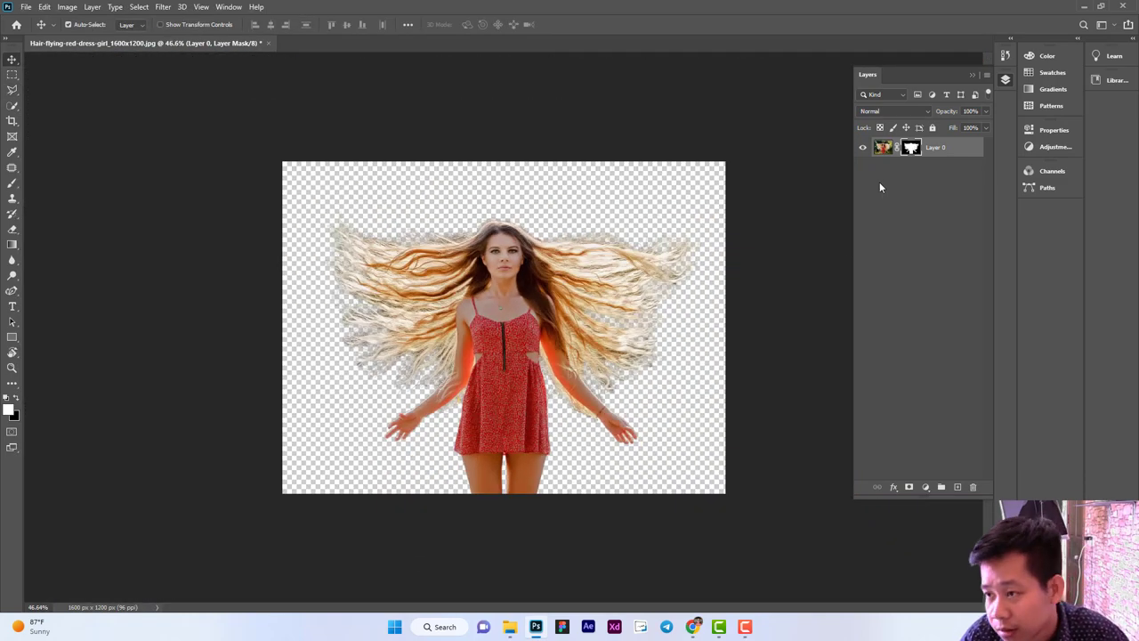
Add a teal Solid Color fill layer and move it below the woman's layer.
{"action": "left_click", "coordinate": [927, 488]}
{"action": "left_click", "coordinate": [979, 287]}
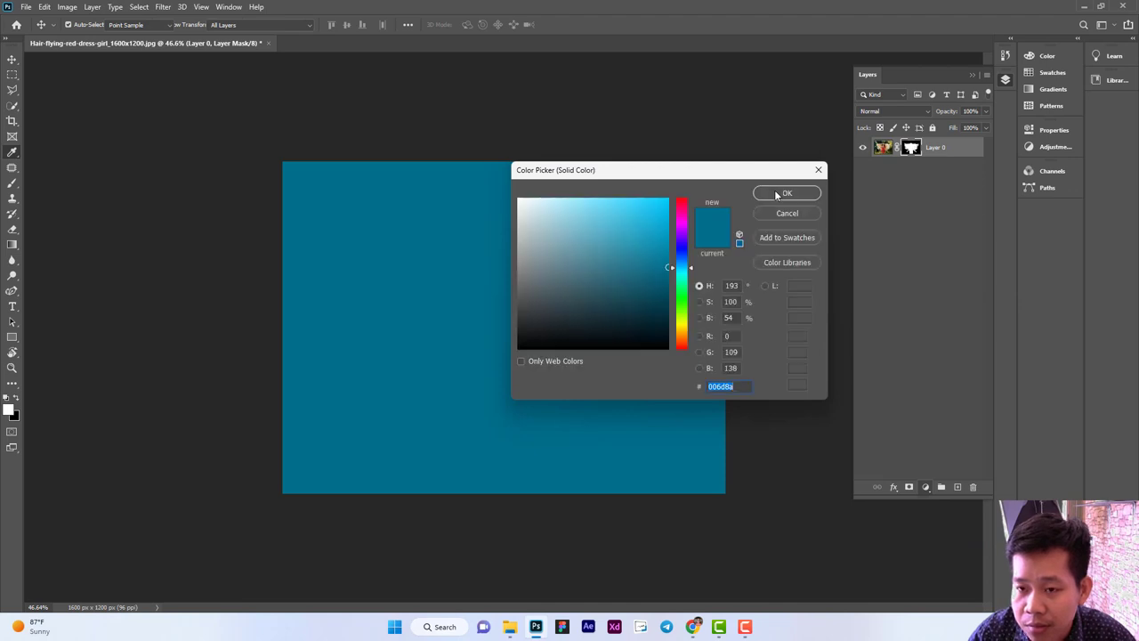
{"action": "key", "text": "v"}
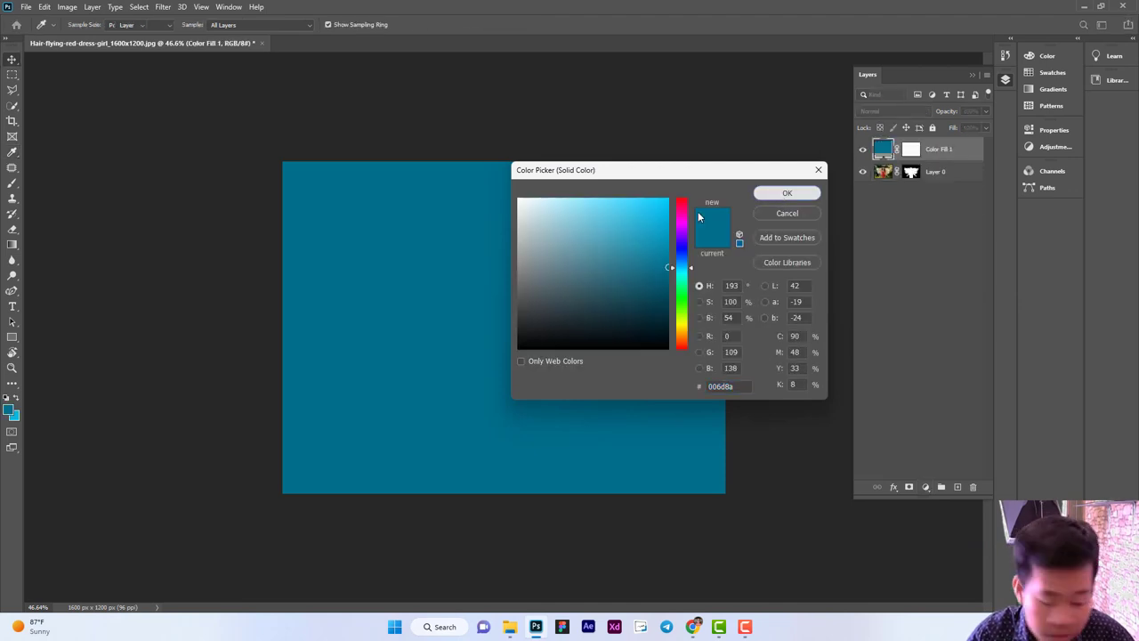
{"action": "key", "text": "Return"}
{"action": "left_click_drag", "start_coordinate": [884, 149], "coordinate": [884, 194]}
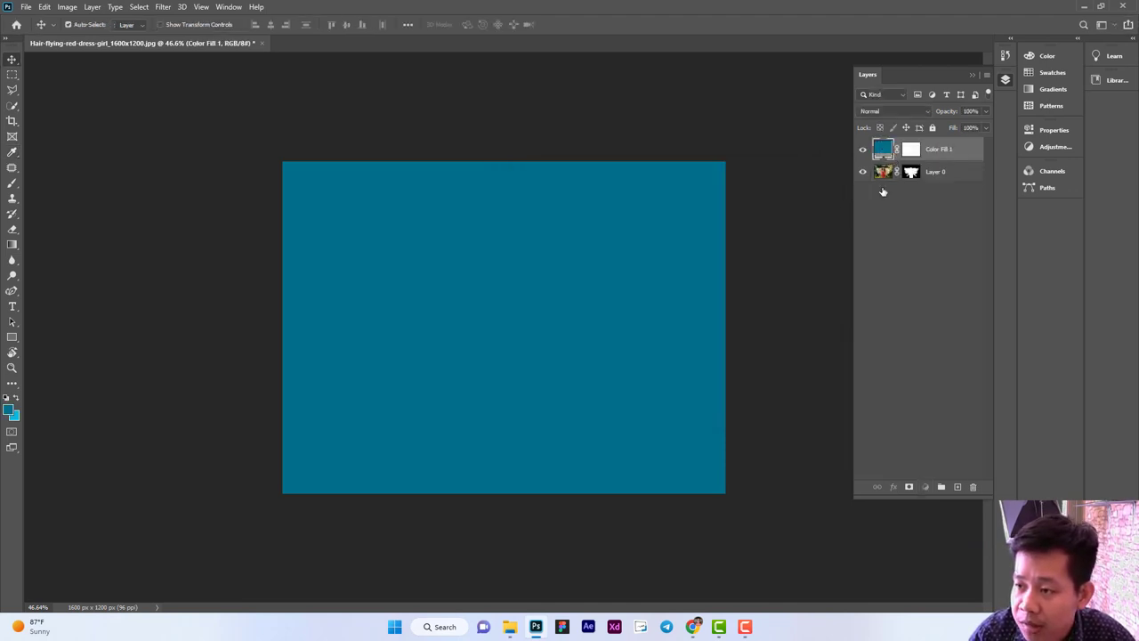
{"action": "left_click", "coordinate": [911, 283]}
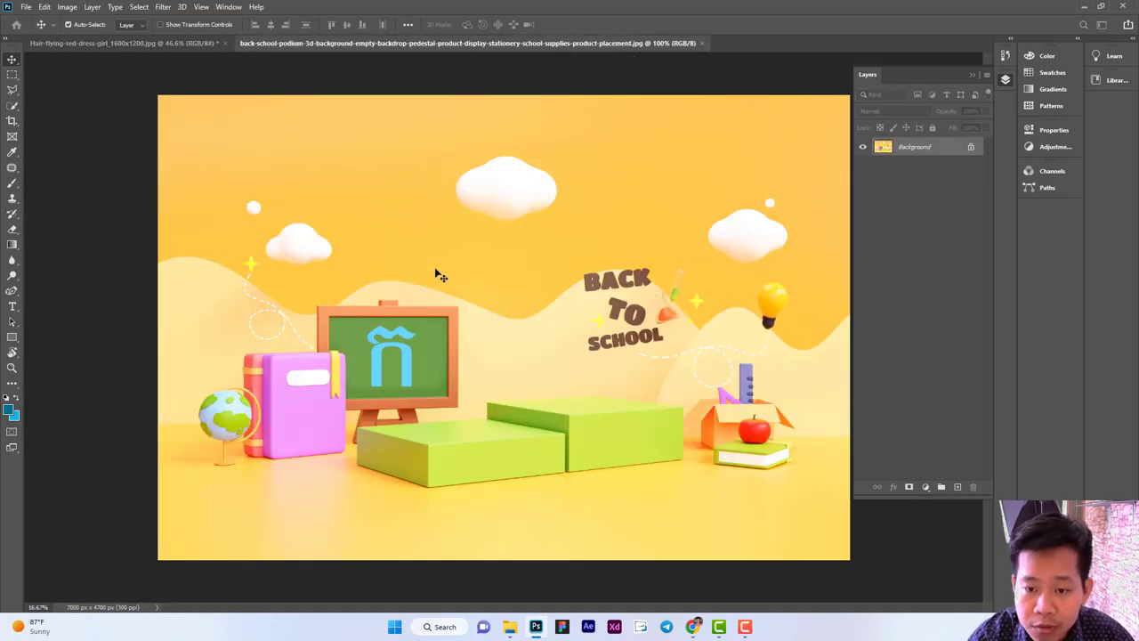
Copy the woman's layer from her photo into the back-to-school document.
{"action": "key", "text": "ctrl+Tab"}
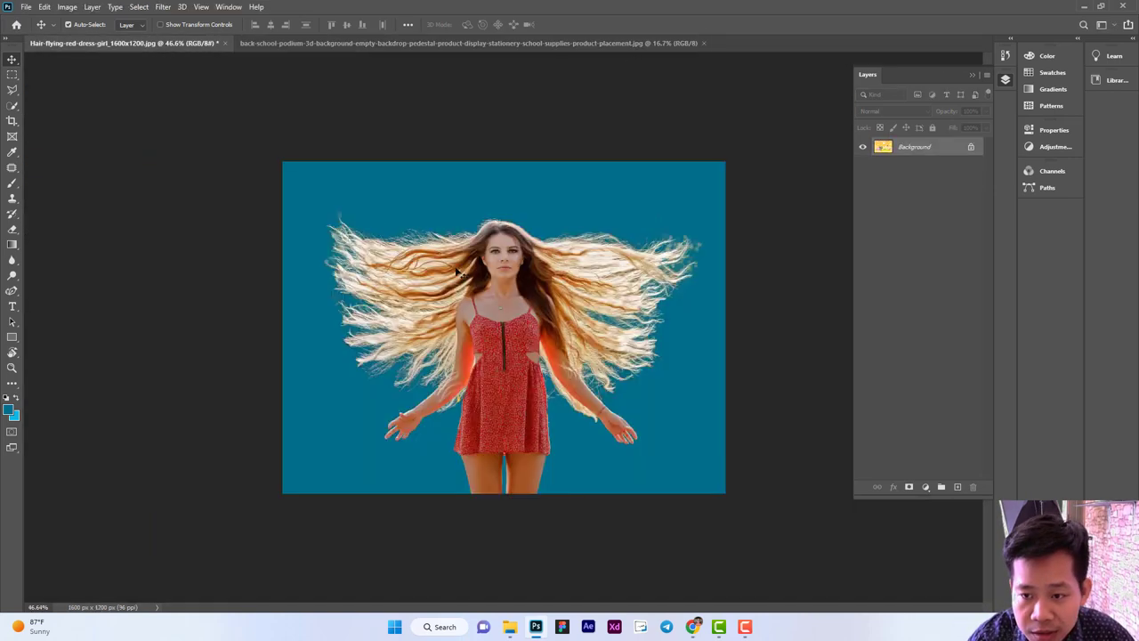
{"action": "mouse_move", "coordinate": [433, 283]}
{"action": "left_mouse_down"}
{"action": "mouse_move", "coordinate": [392, 256]}
{"action": "mouse_move", "coordinate": [436, 292]}
{"action": "left_mouse_up"}
{"action": "key", "text": "ctrl+z"}
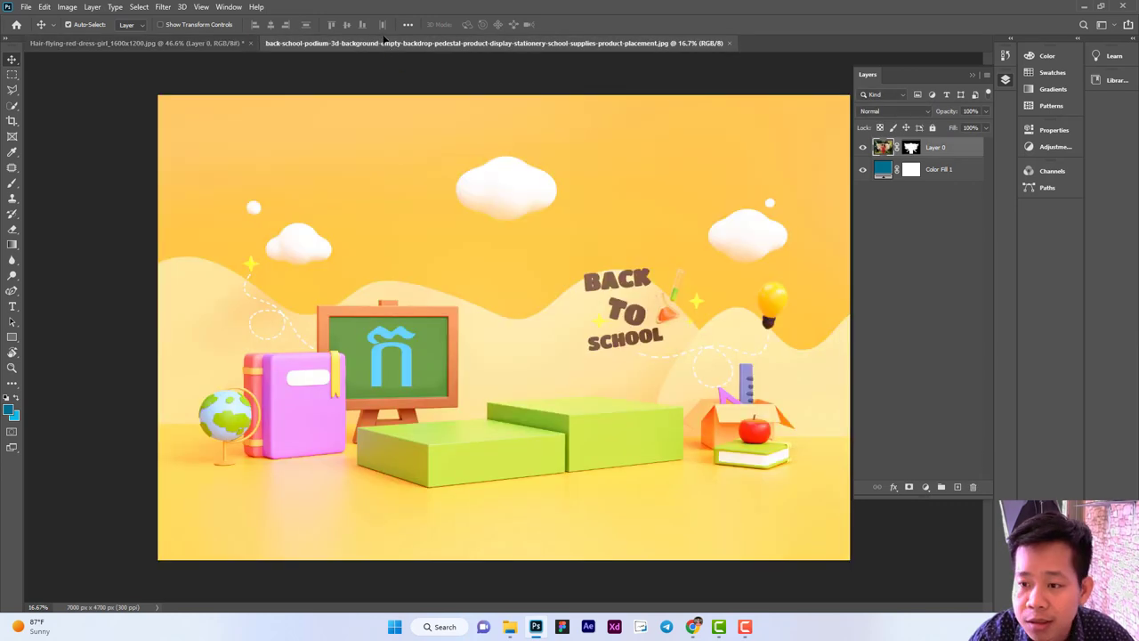
Scale the placed woman up so she stretches from the top to the bottom edge.
{"action": "key", "text": "ctrl+t"}
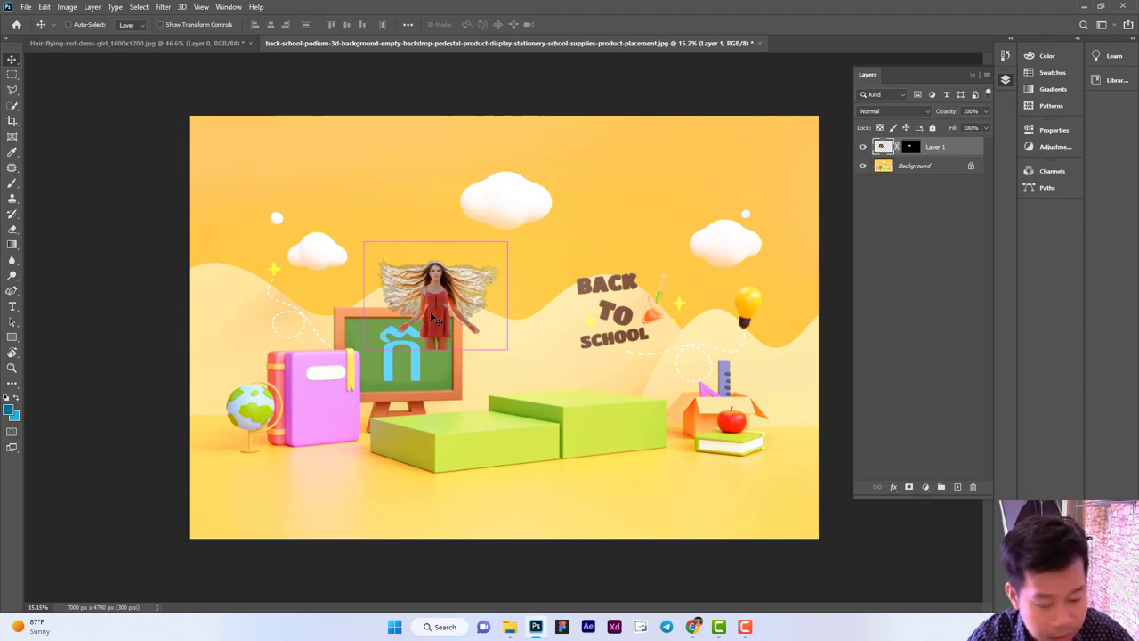
{"action": "left_click_drag", "start_coordinate": [508, 238], "coordinate": [619, 159]}
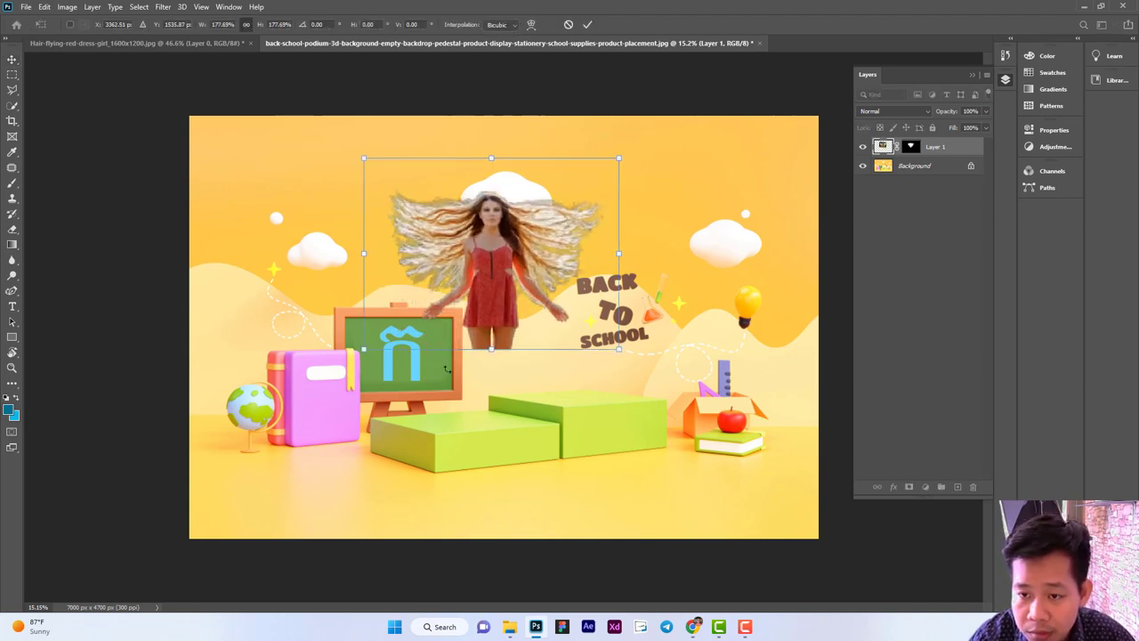
{"action": "left_click_drag", "start_coordinate": [487, 354], "coordinate": [489, 539]}
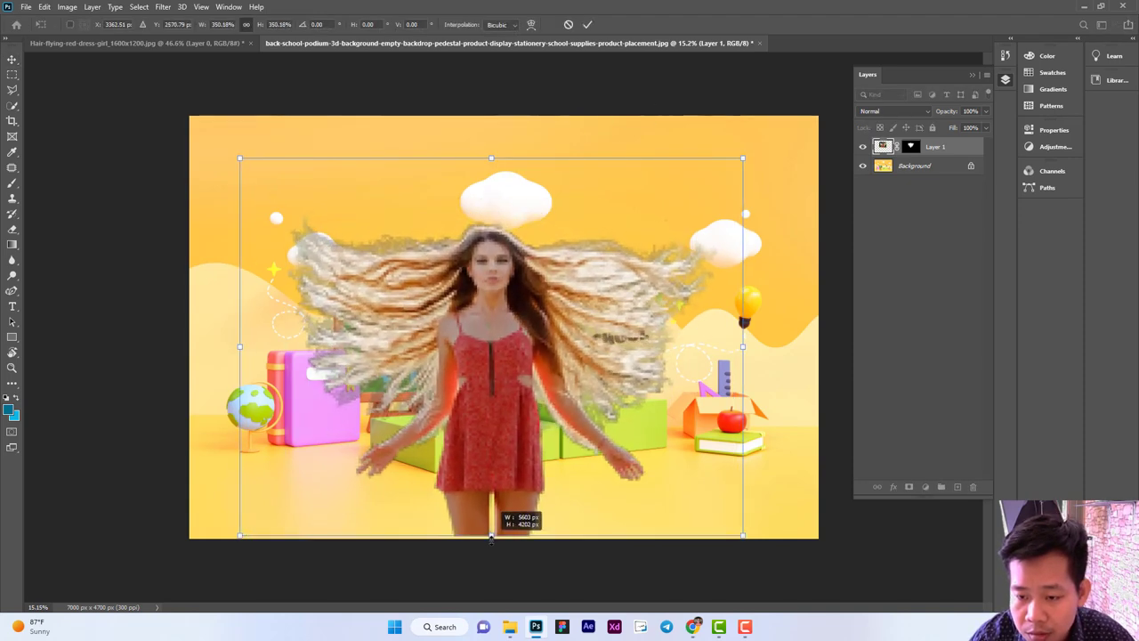
{"action": "left_click_drag", "start_coordinate": [490, 159], "coordinate": [492, 115]}
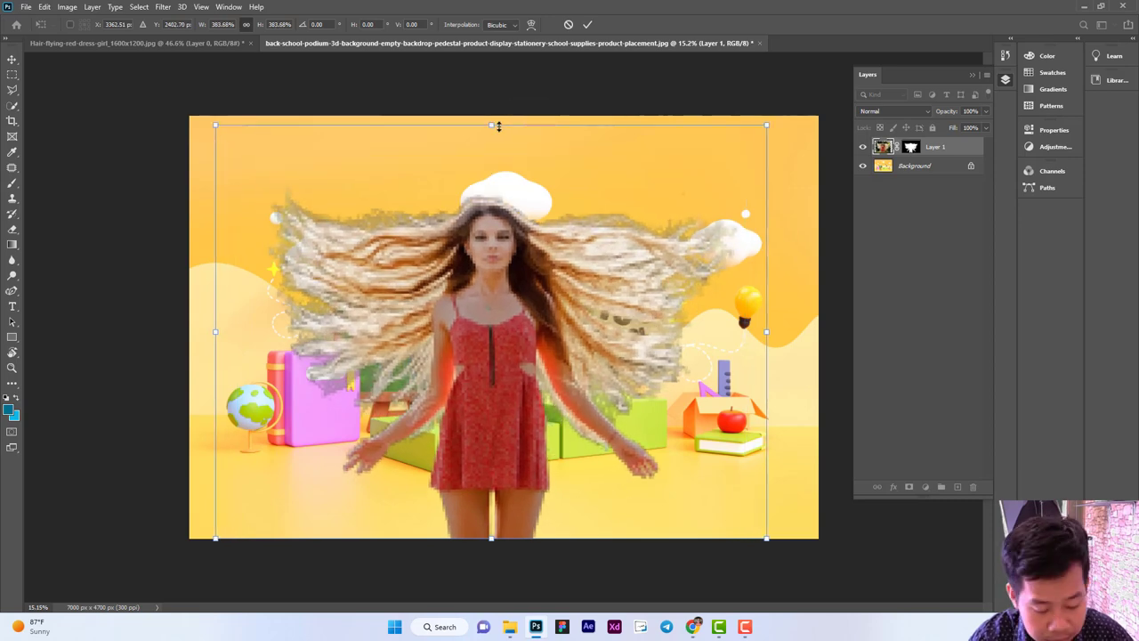
{"action": "key", "text": "Return"}
Nudge the woman sideways and enlarge her again to about 110%.
{"action": "left_click_drag", "start_coordinate": [470, 364], "coordinate": [478, 361]}
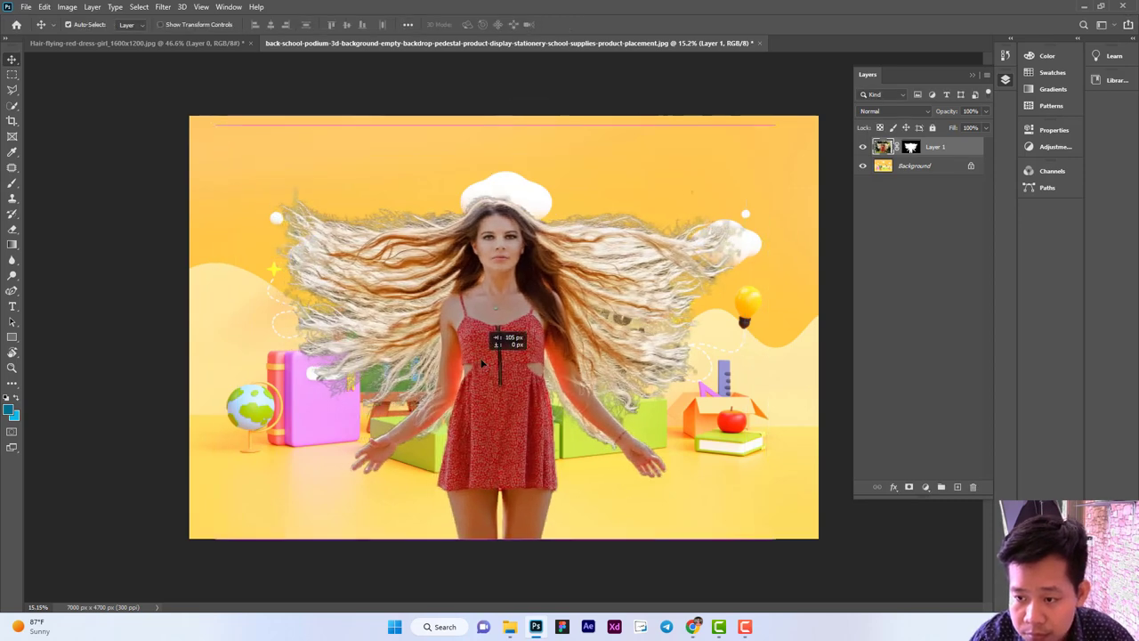
{"action": "scroll", "coordinate": [481, 362], "scroll_direction": "down", "scroll_amount": 1}
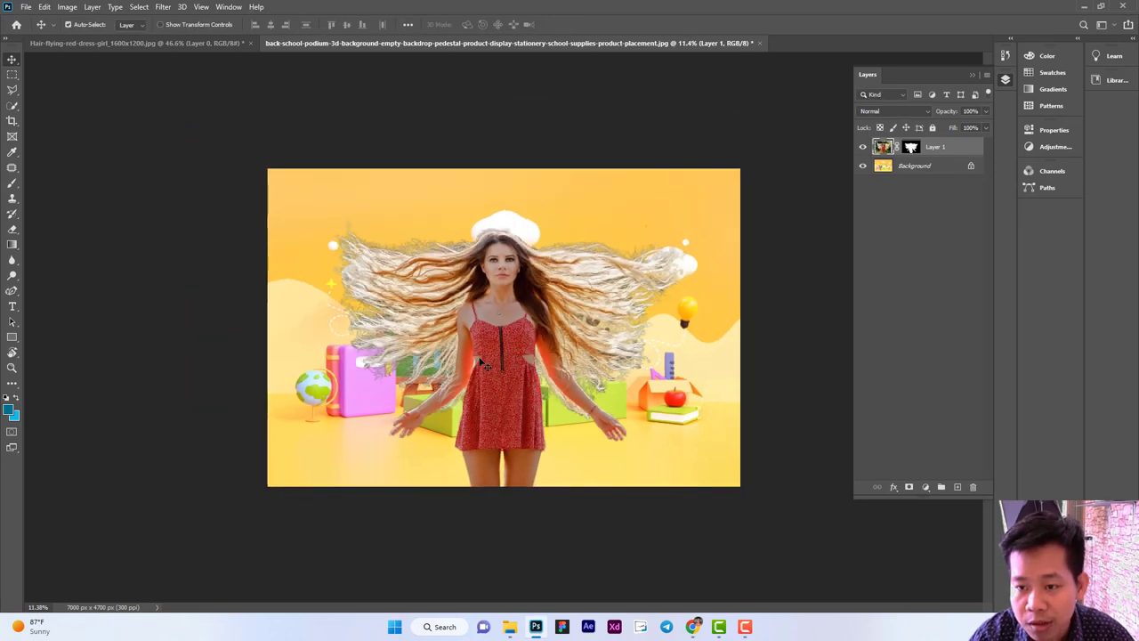
{"action": "scroll", "coordinate": [483, 364], "scroll_direction": "down", "scroll_amount": 1}
{"action": "key", "text": "ctrl+t"}
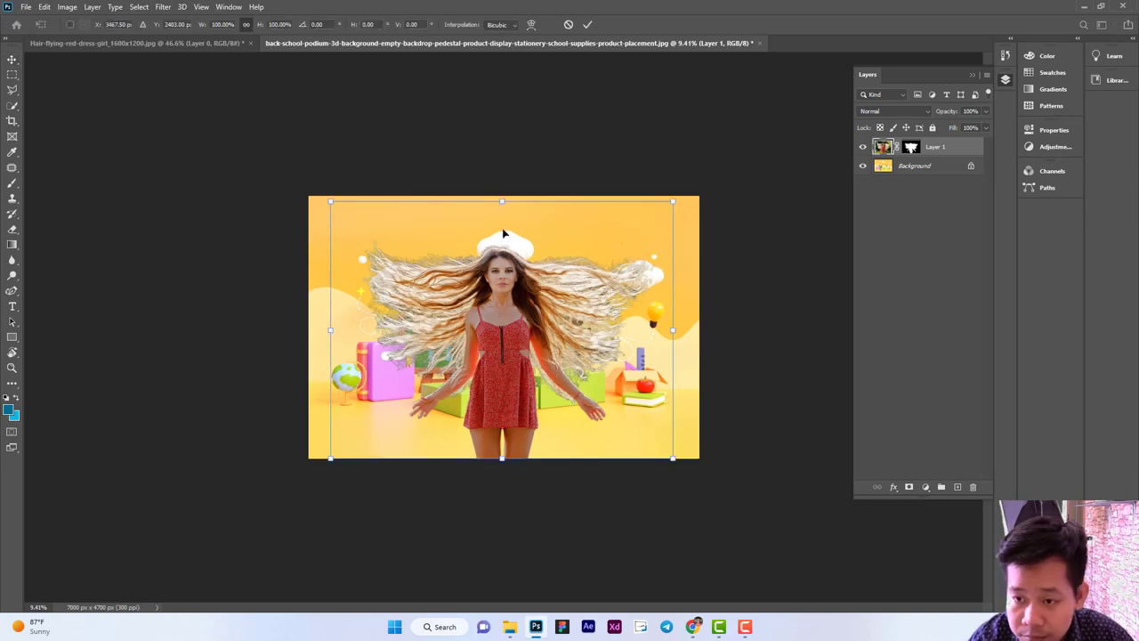
{"action": "left_click_drag", "start_coordinate": [500, 201], "coordinate": [502, 173]}
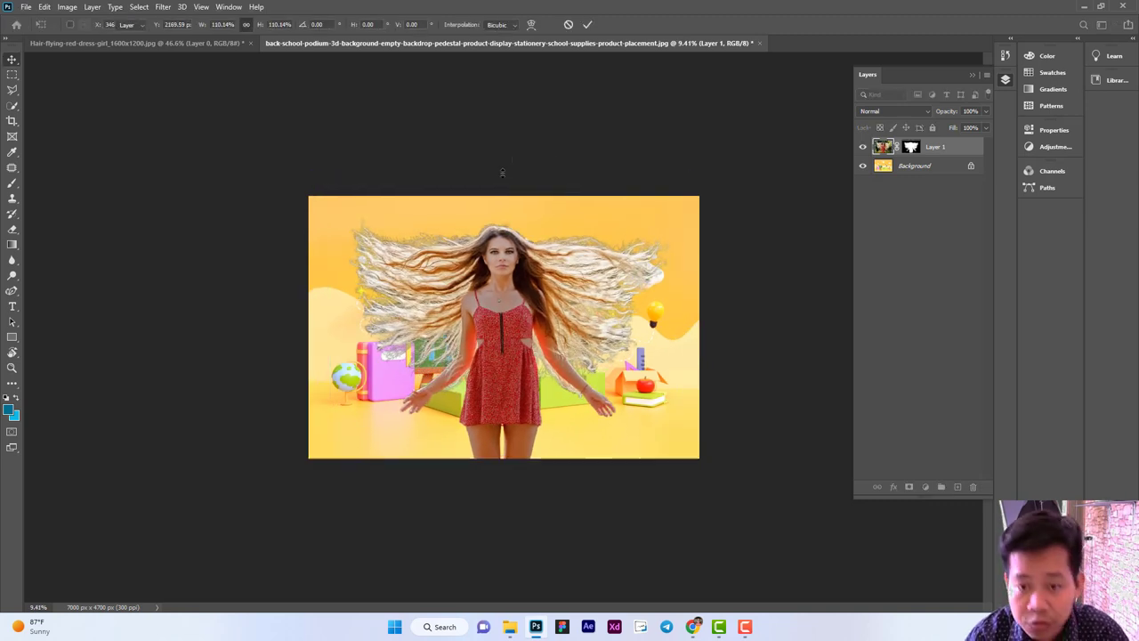
{"action": "key", "text": "Return"}
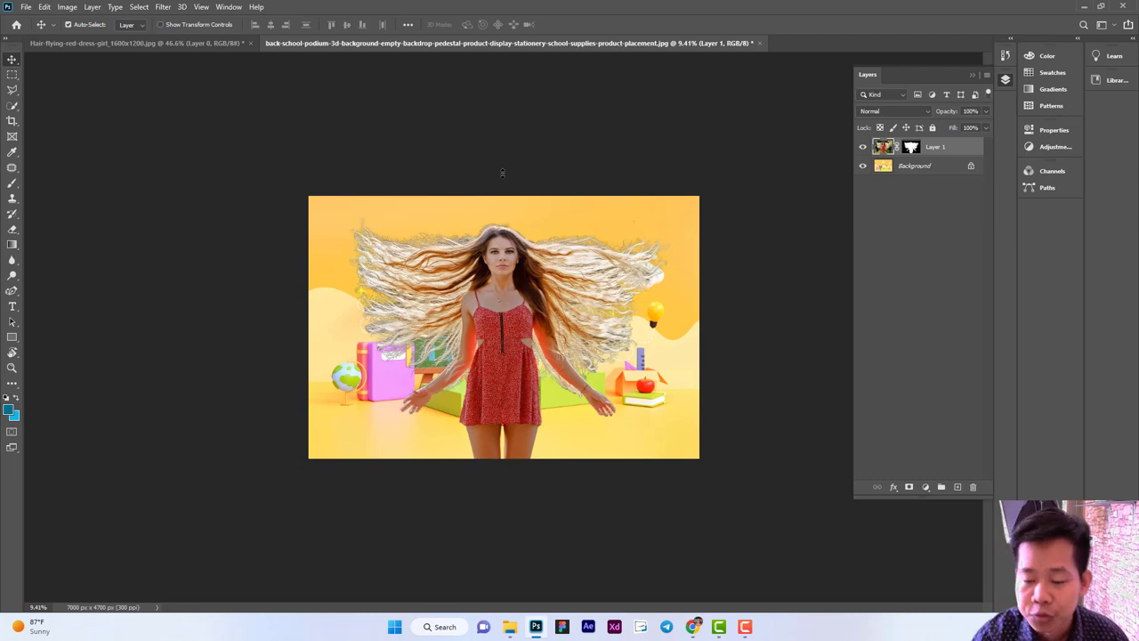
{"action": "key", "text": "ctrl+plus"}
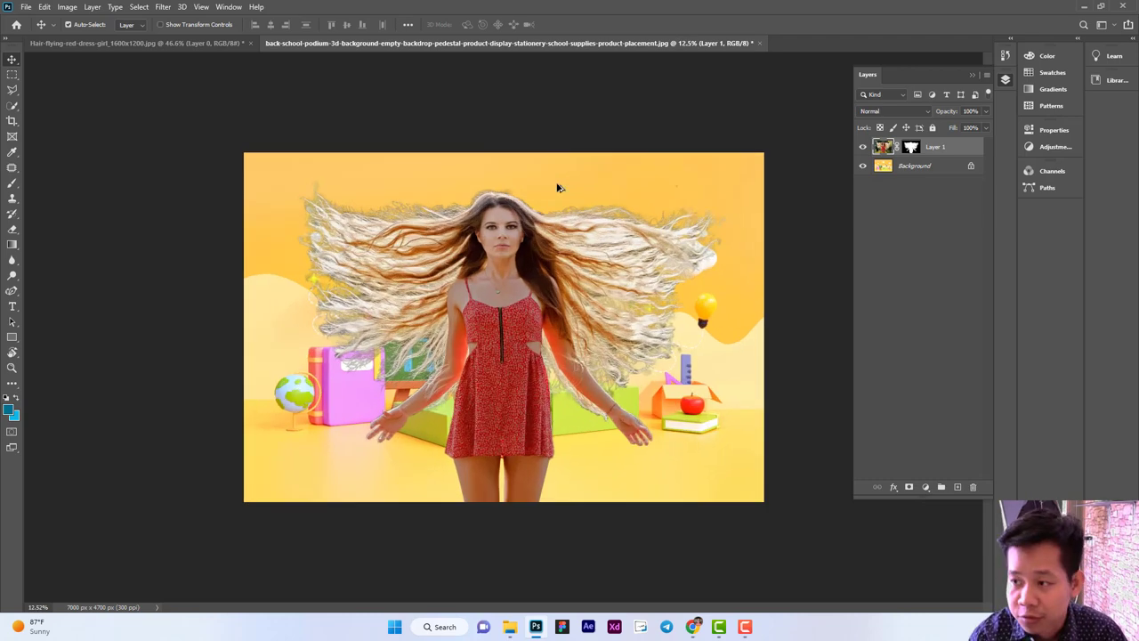
{"action": "key", "text": "ctrl+plus"}
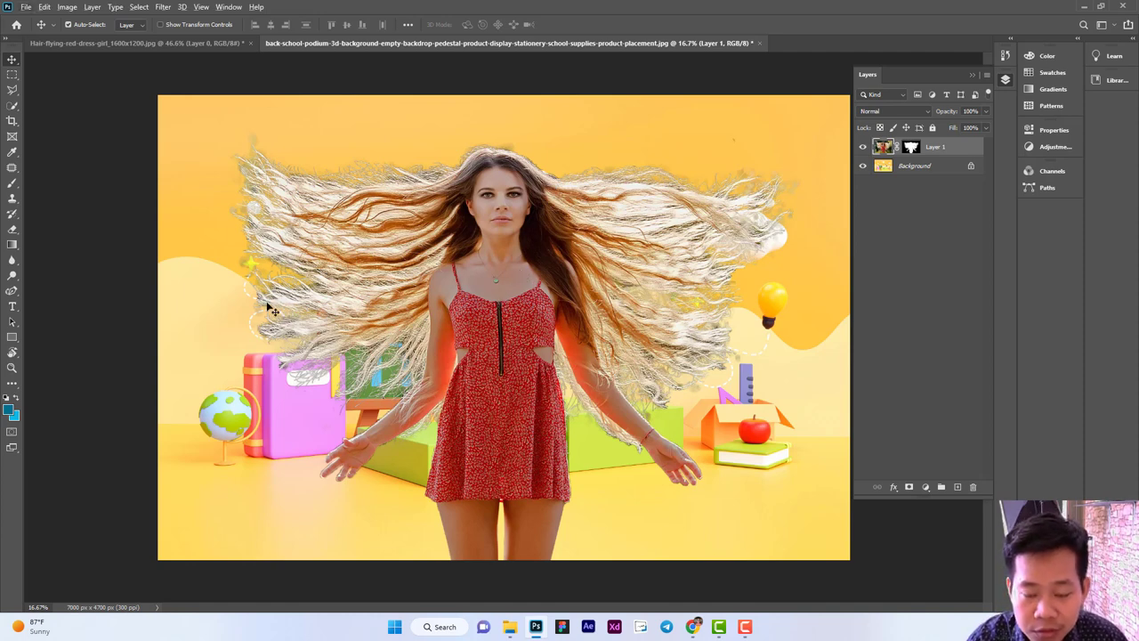
{"action": "scroll", "coordinate": [454, 276], "scroll_direction": "down", "scroll_amount": 1}
{"action": "scroll", "coordinate": [454, 275], "scroll_direction": "down", "scroll_amount": 1}
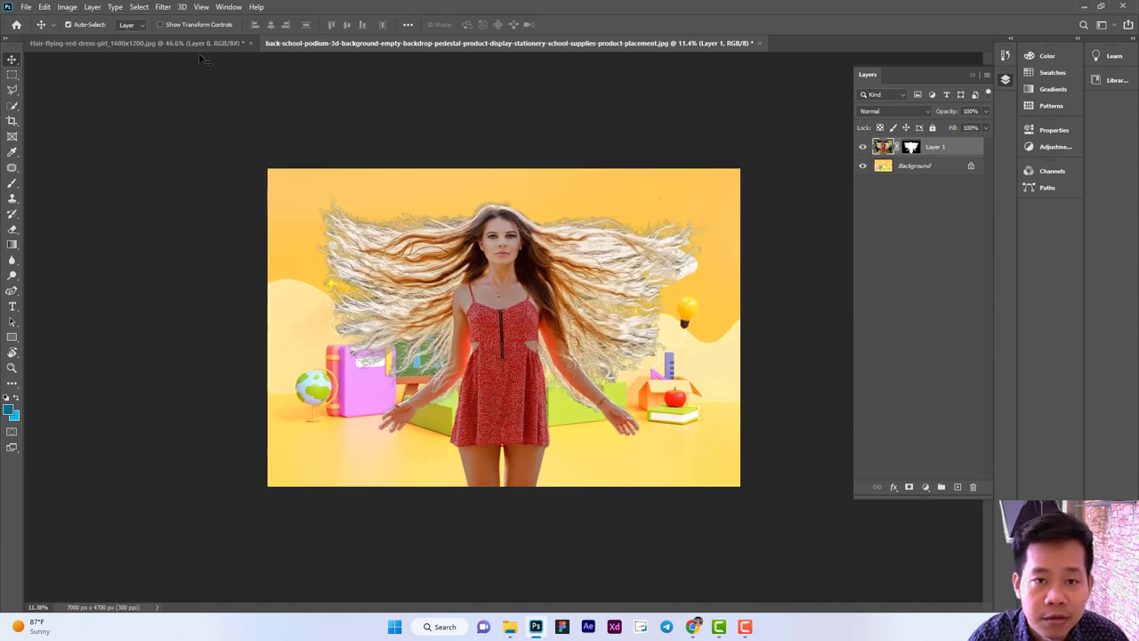
In the girl document, show Layer 0's mask on its own and select the Brush tool.
{"action": "left_click", "coordinate": [185, 41]}
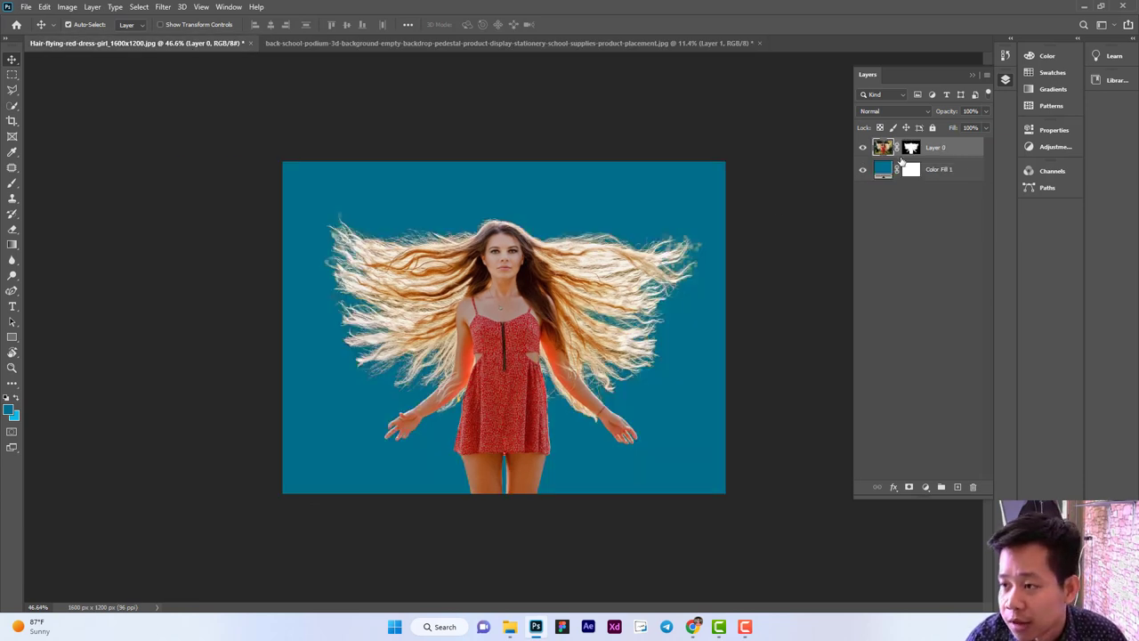
{"action": "left_click", "coordinate": [908, 149]}
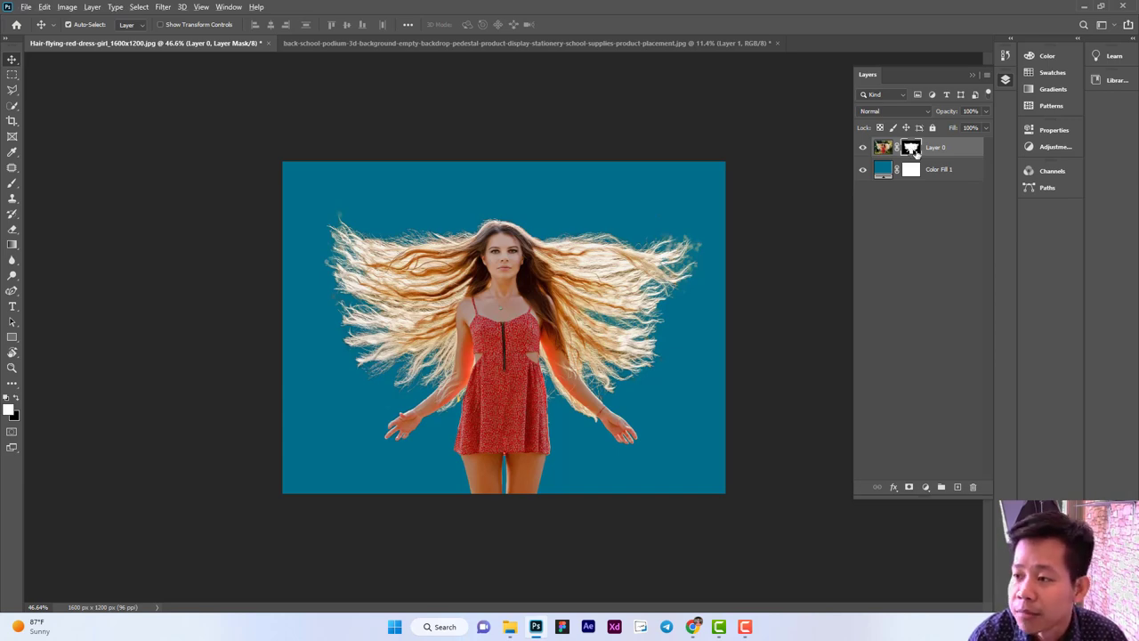
{"action": "left_click", "coordinate": [915, 151], "text": "alt"}
{"action": "scroll", "coordinate": [376, 233], "scroll_direction": "up", "scroll_amount": 2}
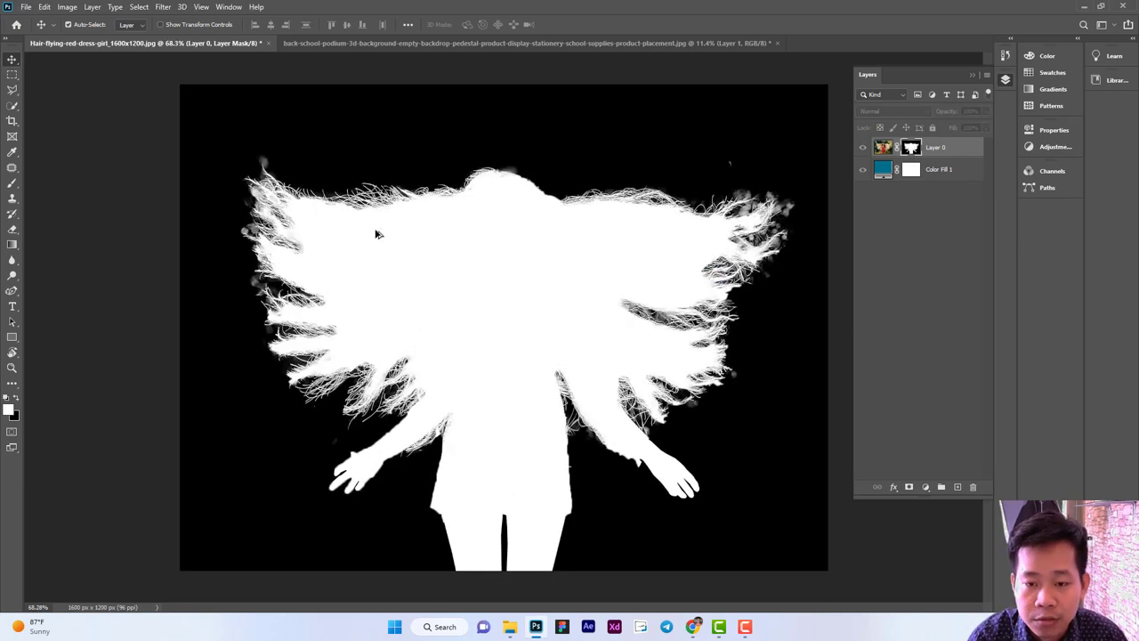
{"action": "scroll", "coordinate": [375, 233], "scroll_direction": "up", "scroll_amount": 2}
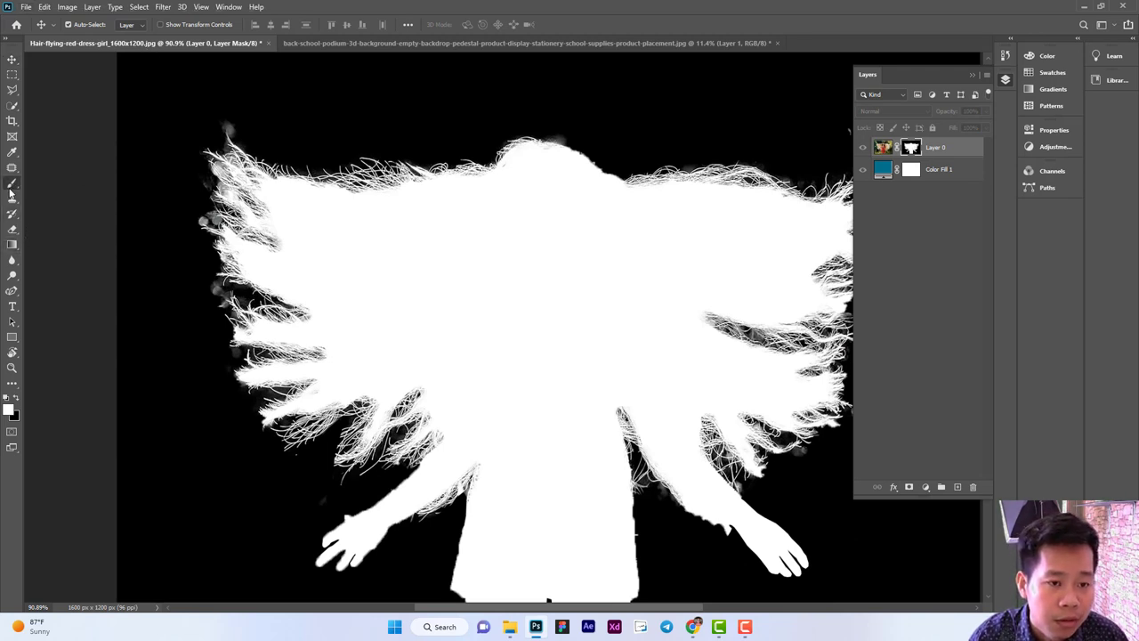
{"action": "left_click", "coordinate": [11, 189]}
{"action": "left_click", "coordinate": [61, 183]}
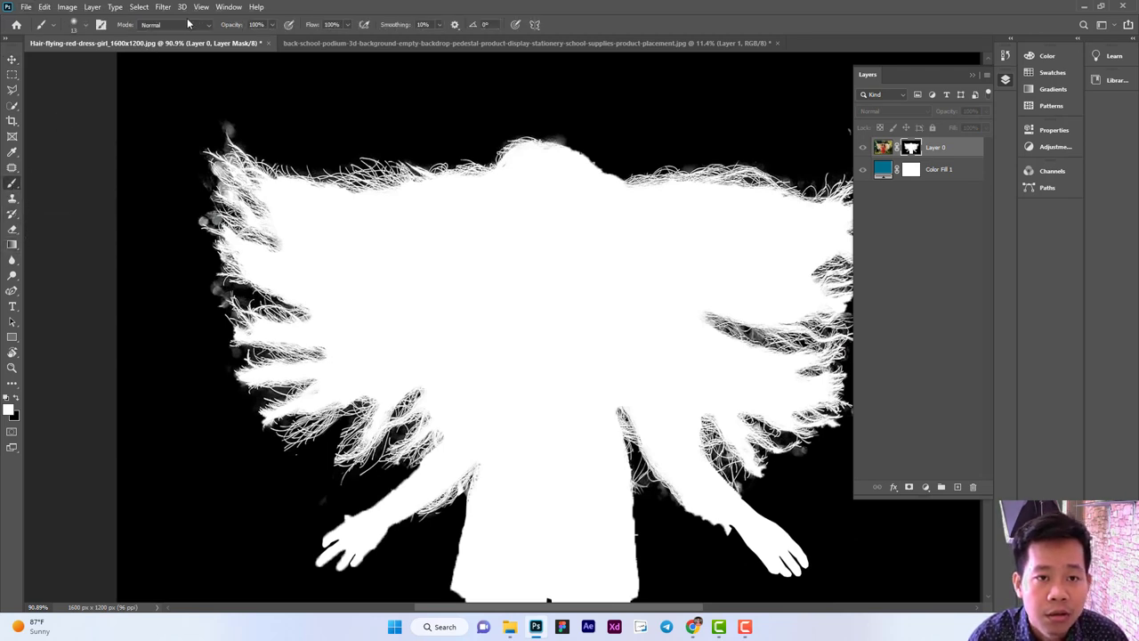
Set the brush blend mode to Overlay and the foreground colour to black.
{"action": "left_click", "coordinate": [178, 25]}
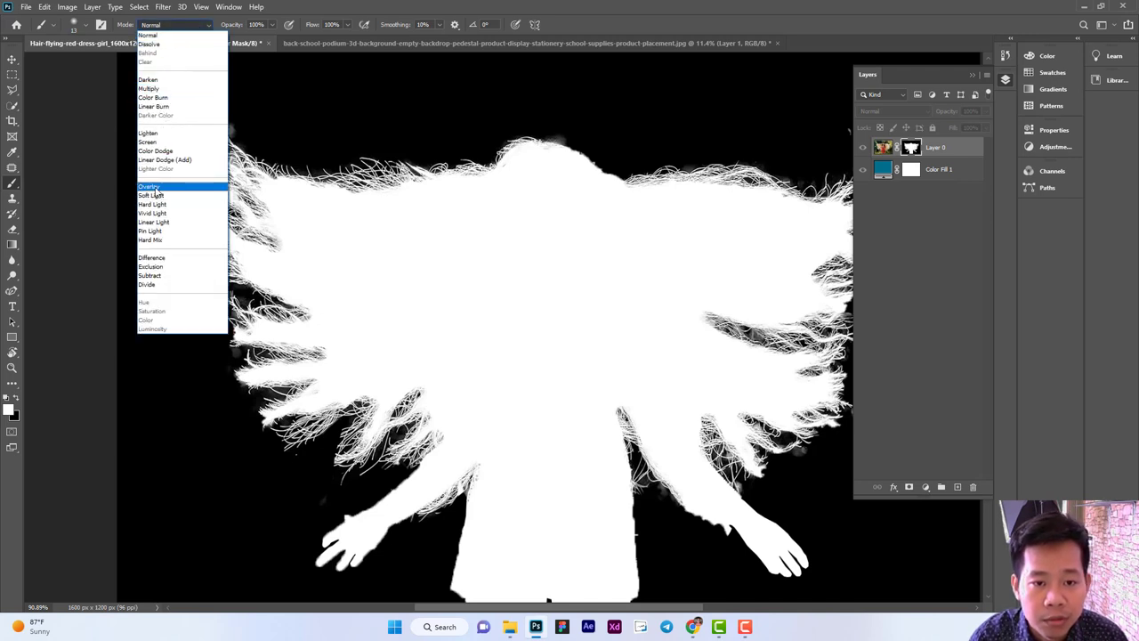
{"action": "left_click", "coordinate": [150, 186]}
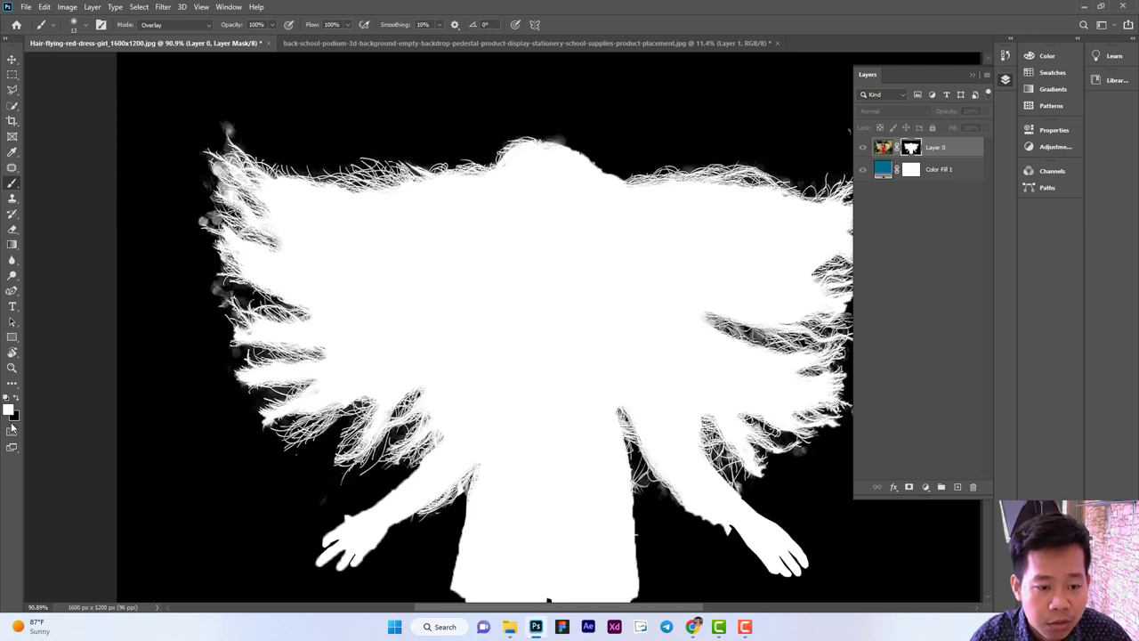
{"action": "left_click", "coordinate": [16, 400]}
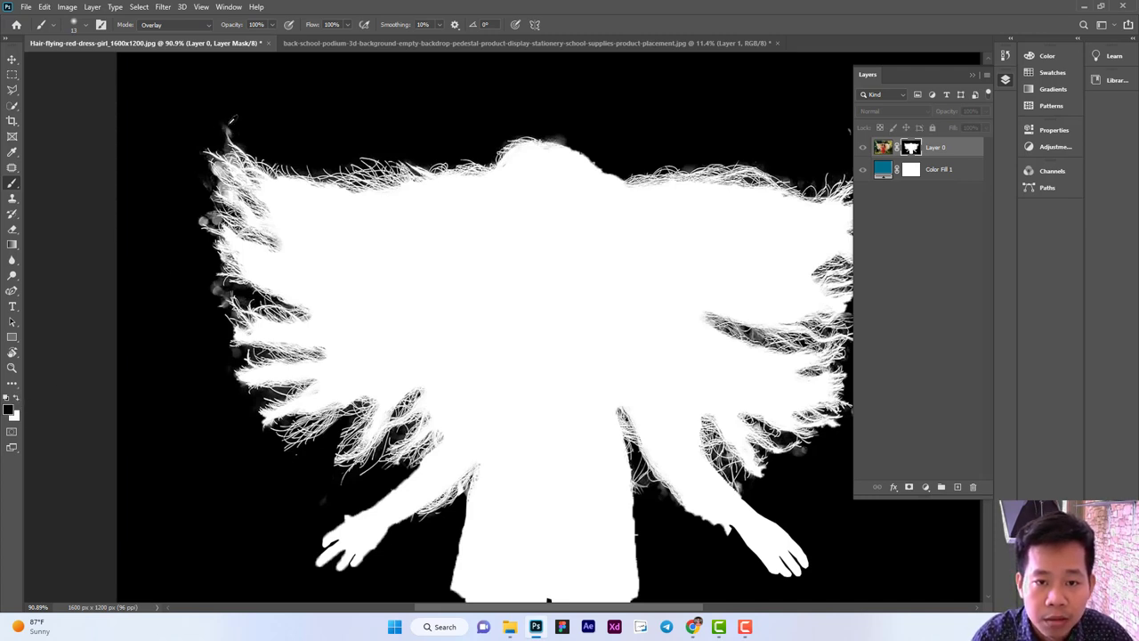
{"action": "scroll", "coordinate": [237, 135], "scroll_direction": "up", "scroll_amount": 3}
{"action": "scroll", "coordinate": [237, 142], "scroll_direction": "up", "scroll_amount": 2}
Darken the faint grey strands at the hair tip, lowering brush opacity to 61%.
{"action": "mouse_move", "coordinate": [239, 176]}
{"action": "left_mouse_down"}
{"action": "mouse_move", "coordinate": [204, 132]}
{"action": "mouse_move", "coordinate": [275, 207]}
{"action": "mouse_move", "coordinate": [253, 189]}
{"action": "left_mouse_up"}
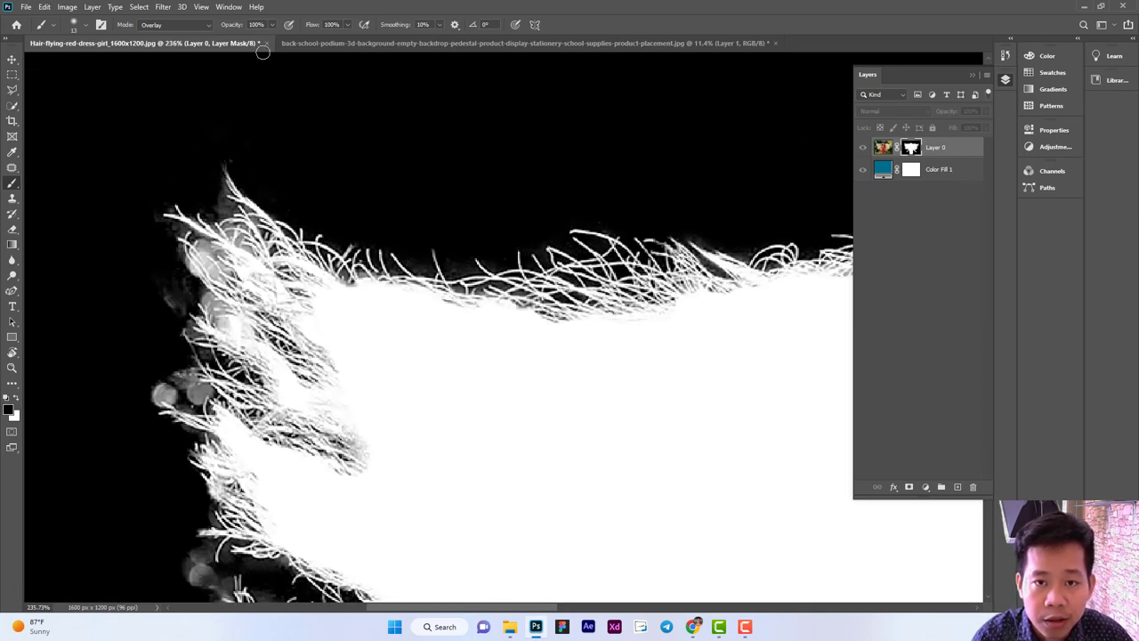
{"action": "left_click_drag", "start_coordinate": [271, 25], "coordinate": [250, 38]}
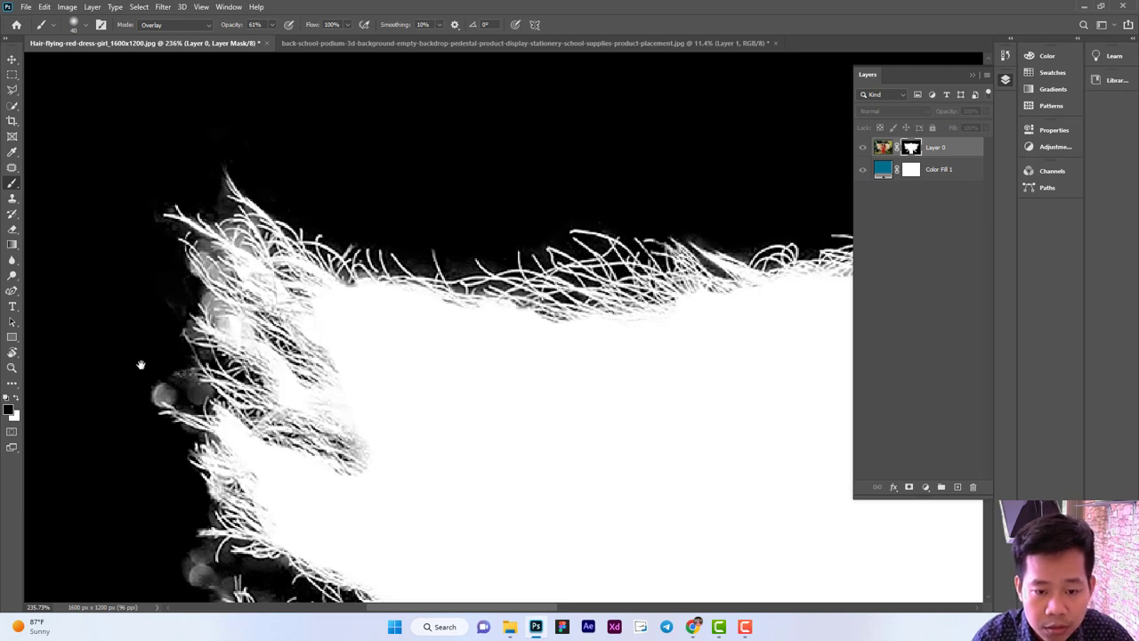
{"action": "scroll", "coordinate": [164, 343], "scroll_direction": "down", "scroll_amount": 5}
{"action": "left_click_drag", "start_coordinate": [164, 343], "coordinate": [203, 267]}
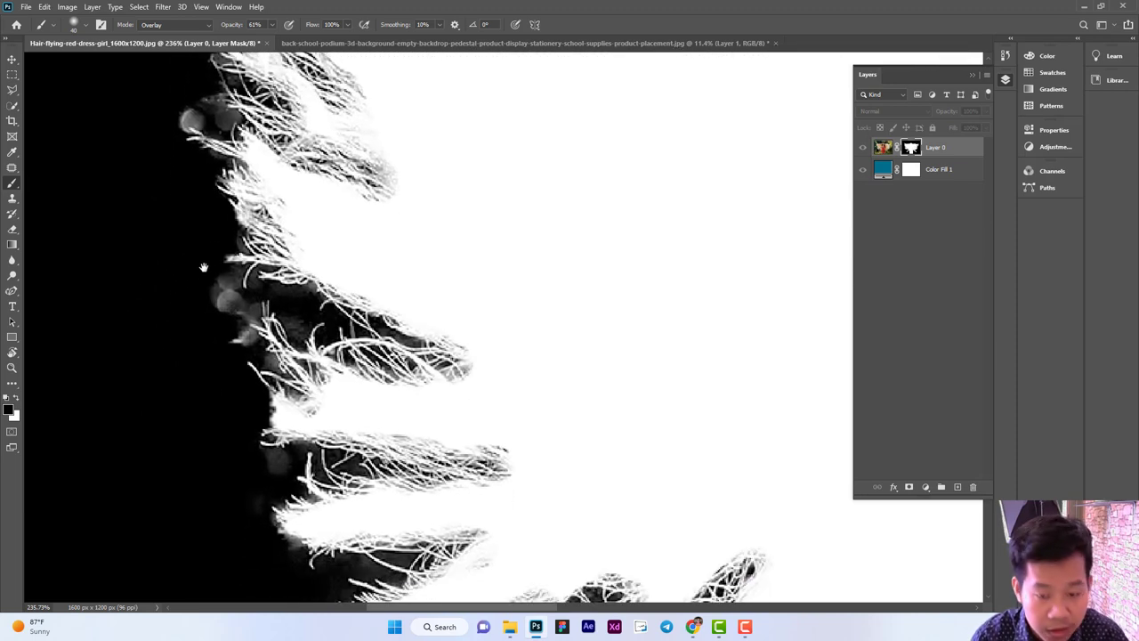
{"action": "left_click_drag", "start_coordinate": [190, 114], "coordinate": [180, 107]}
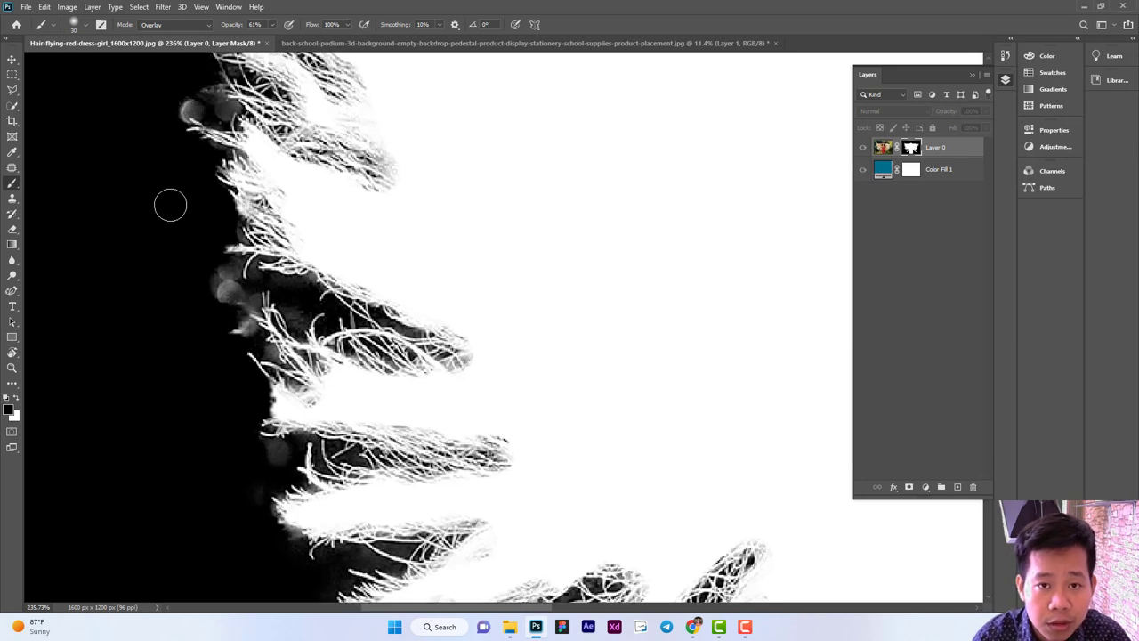
{"action": "scroll", "coordinate": [199, 237], "scroll_direction": "up", "scroll_amount": 1}
{"action": "scroll", "coordinate": [169, 267], "scroll_direction": "up", "scroll_amount": 2}
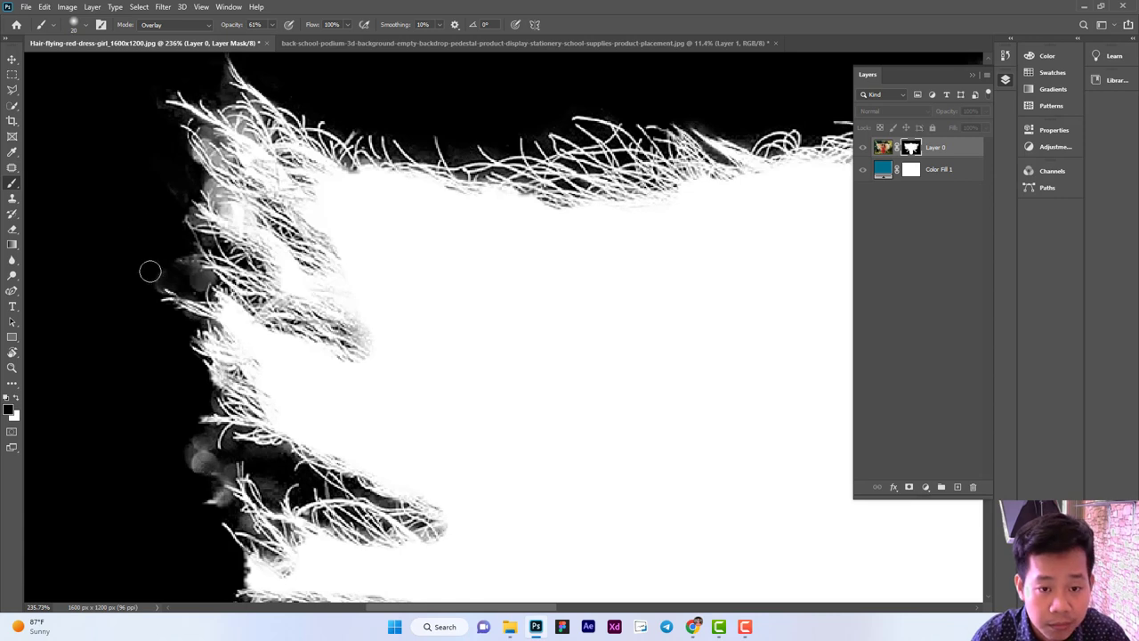
At brush size 10 and 100% opacity, paint over grey smudges among the lower-left strands.
{"action": "key", "text": "bracketleft"}
{"action": "key", "text": "bracketleft"}
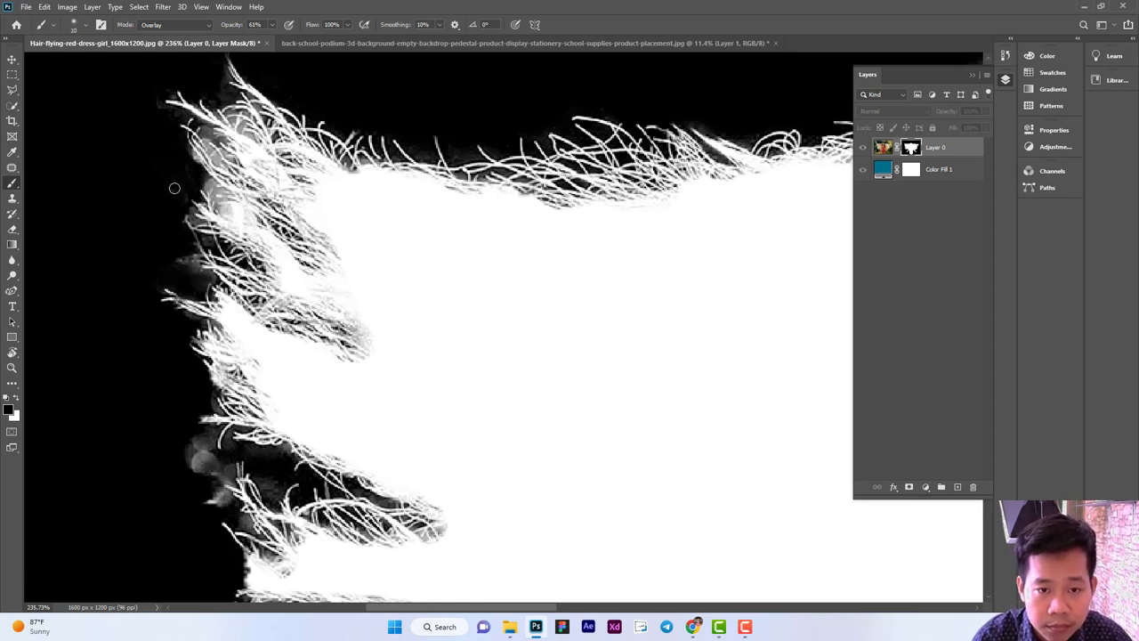
{"action": "left_click_drag", "start_coordinate": [148, 280], "coordinate": [152, 192]}
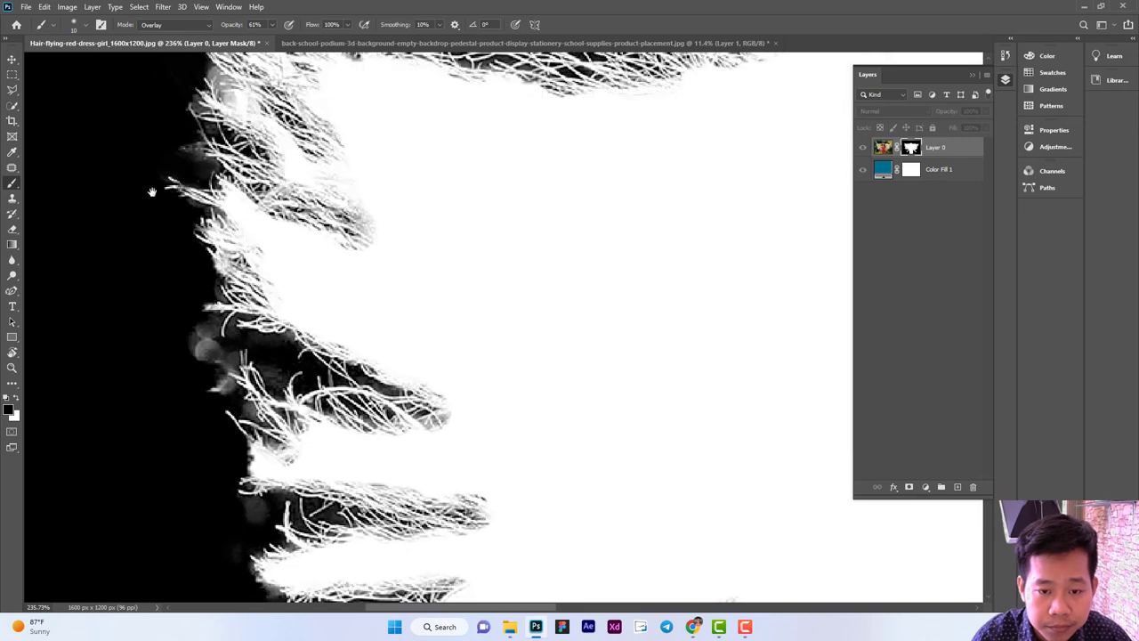
{"action": "mouse_move", "coordinate": [195, 328]}
{"action": "left_mouse_down"}
{"action": "mouse_move", "coordinate": [206, 343]}
{"action": "mouse_move", "coordinate": [190, 331]}
{"action": "mouse_move", "coordinate": [195, 345]}
{"action": "left_mouse_up"}
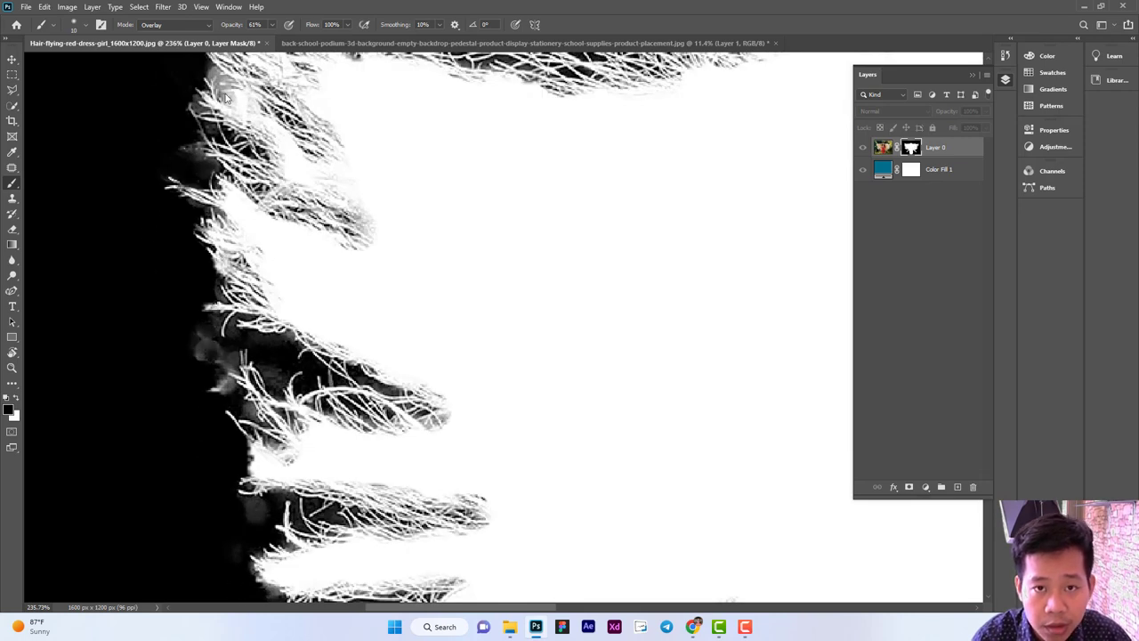
{"action": "left_click", "coordinate": [272, 26]}
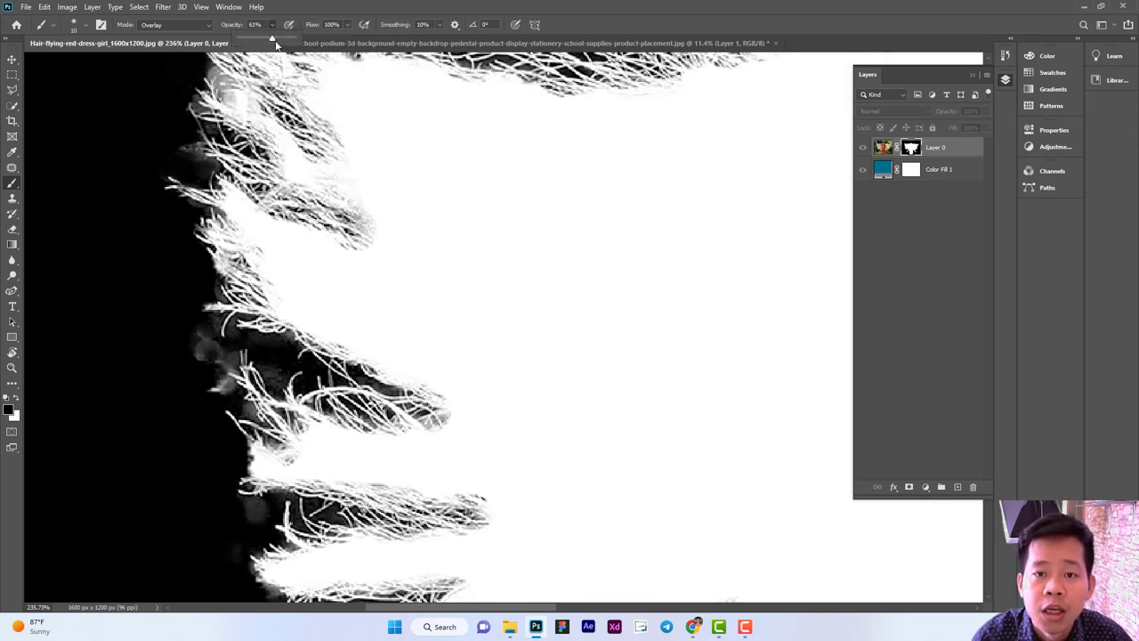
{"action": "left_click_drag", "start_coordinate": [275, 42], "coordinate": [310, 41]}
{"action": "key", "text": "Return"}
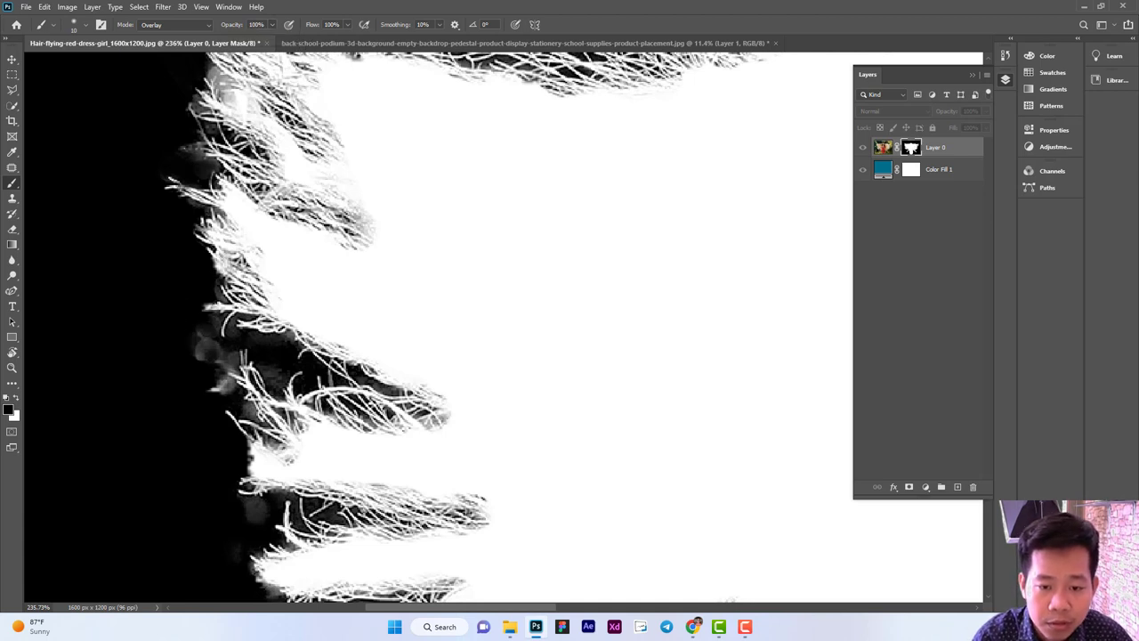
{"action": "left_click_drag", "start_coordinate": [200, 336], "coordinate": [199, 353]}
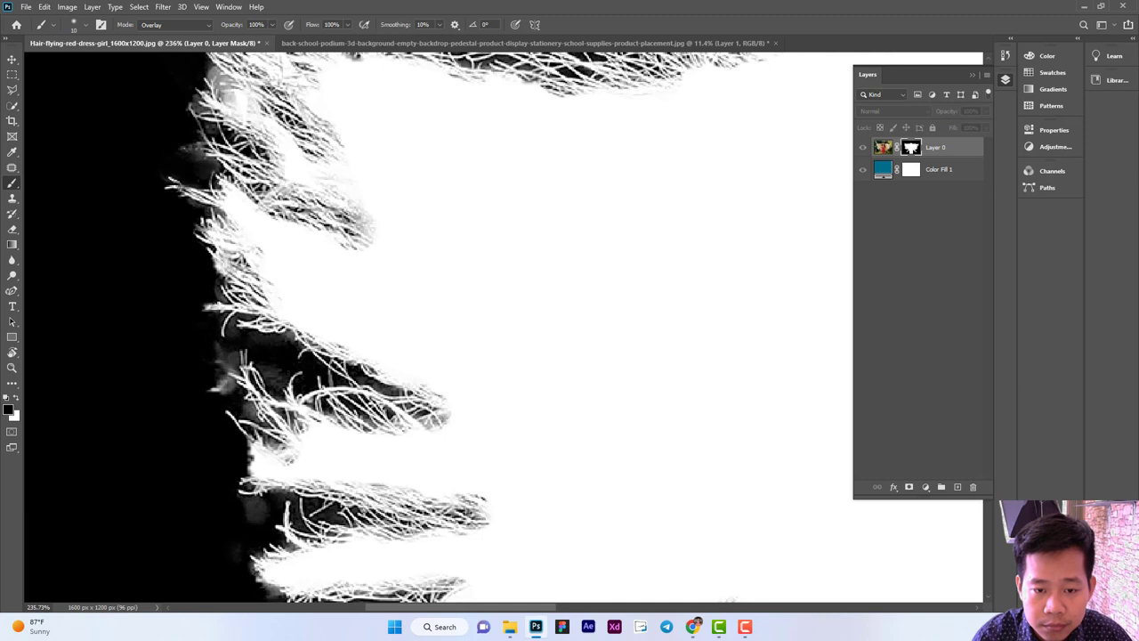
{"action": "mouse_move", "coordinate": [217, 356]}
{"action": "left_mouse_down"}
{"action": "mouse_move", "coordinate": [233, 363]}
{"action": "mouse_move", "coordinate": [215, 389]}
{"action": "left_mouse_up"}
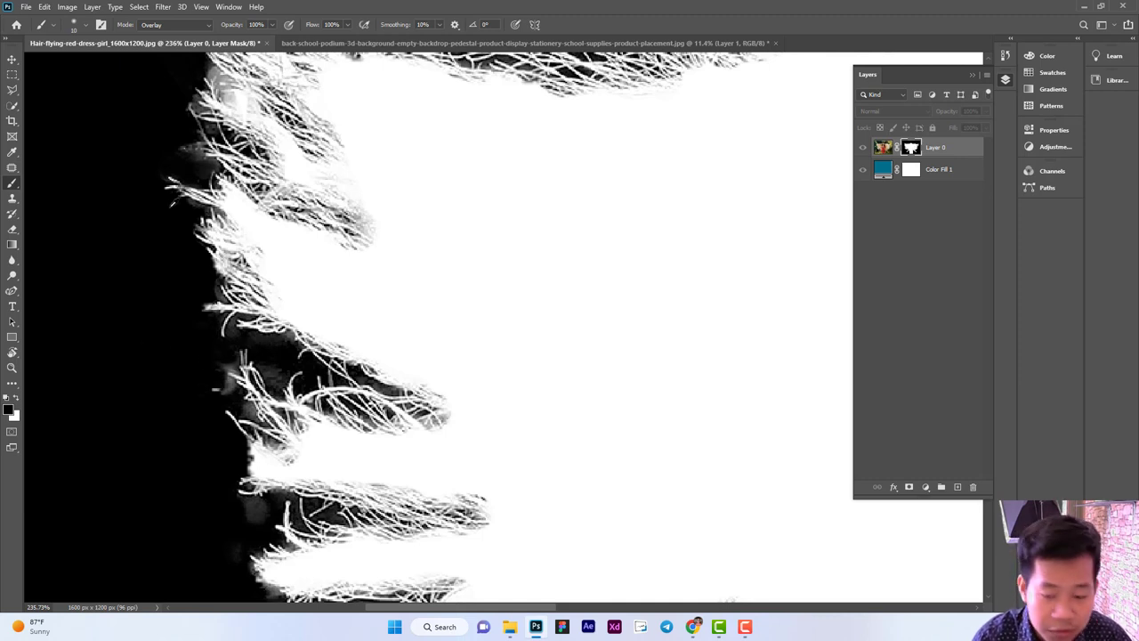
Toggle to the Move tool and back to the Brush while adjusting the view.
{"action": "key", "text": "v"}
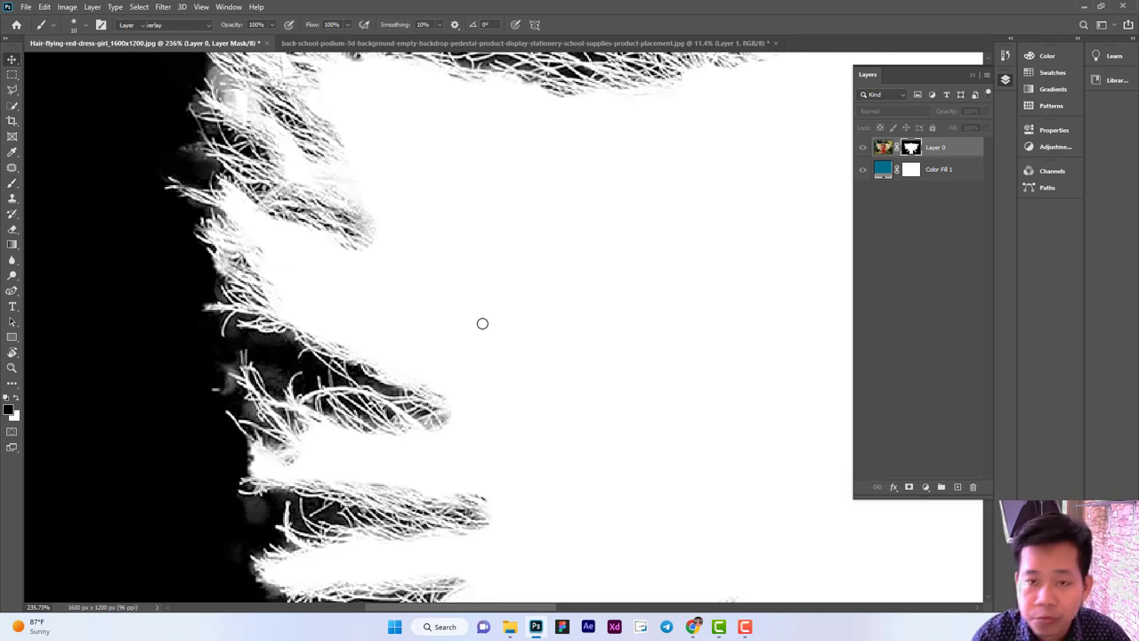
{"action": "scroll", "coordinate": [483, 323], "scroll_direction": "down", "scroll_amount": 1}
{"action": "scroll", "coordinate": [482, 323], "scroll_direction": "down", "scroll_amount": 1}
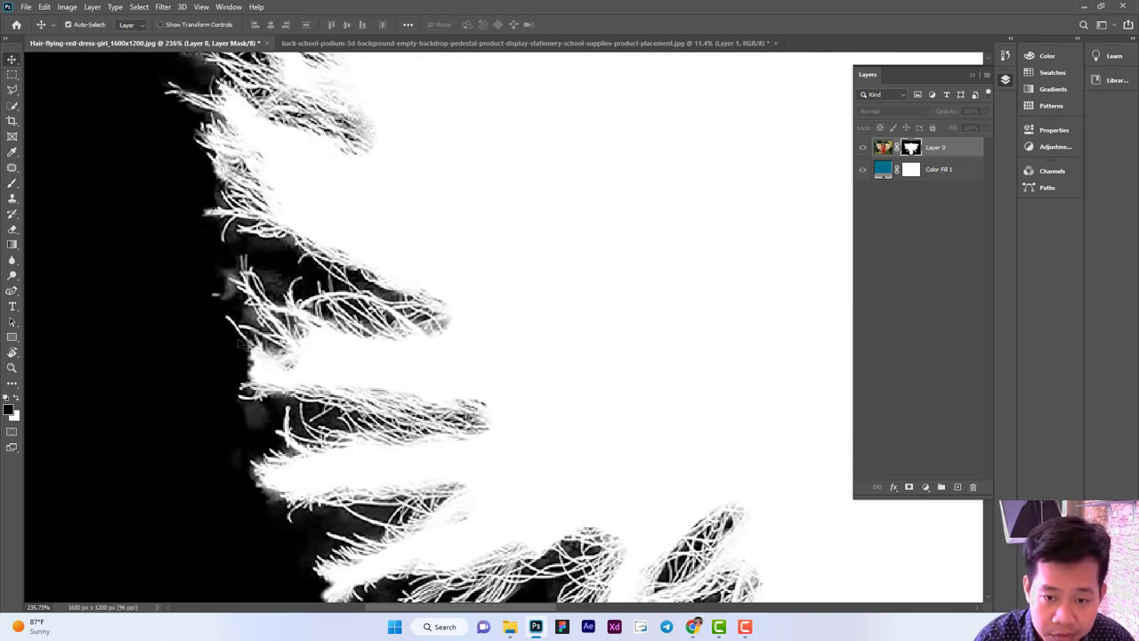
{"action": "key", "text": "b"}
{"action": "scroll", "coordinate": [226, 340], "scroll_direction": "down", "scroll_amount": 2}
{"action": "scroll", "coordinate": [225, 340], "scroll_direction": "down", "scroll_amount": 1}
{"action": "scroll", "coordinate": [225, 340], "scroll_direction": "down", "scroll_amount": 2}
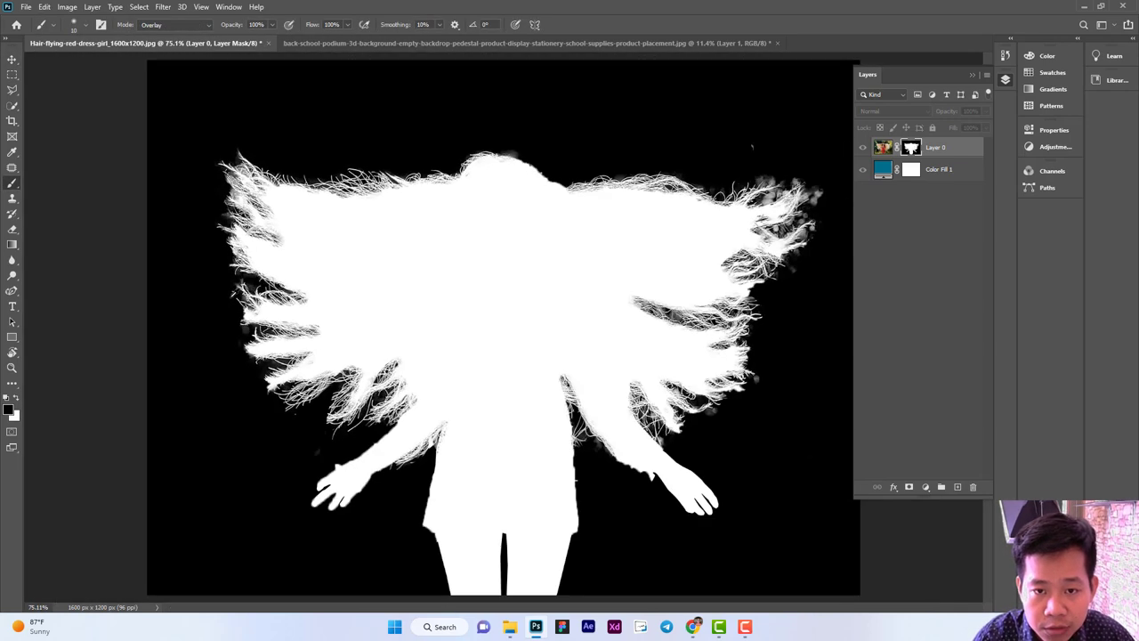
{"action": "scroll", "coordinate": [740, 162], "scroll_direction": "up", "scroll_amount": 2}
{"action": "scroll", "coordinate": [740, 162], "scroll_direction": "up", "scroll_amount": 1}
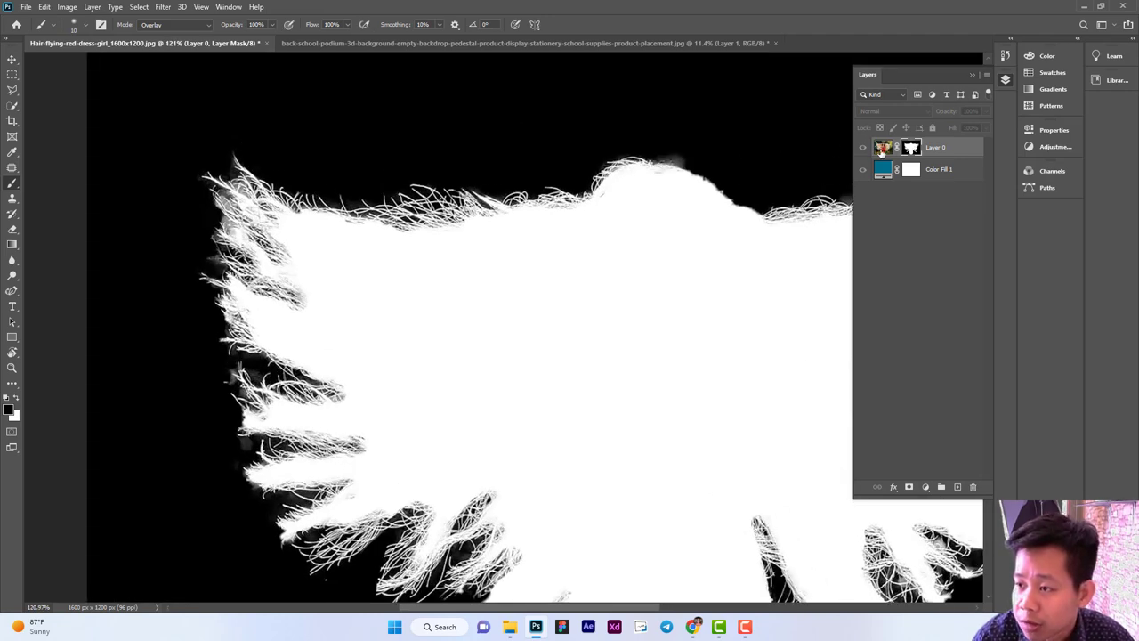
Switch back to the colour image to check the hair edges against teal.
{"action": "left_click", "coordinate": [885, 150]}
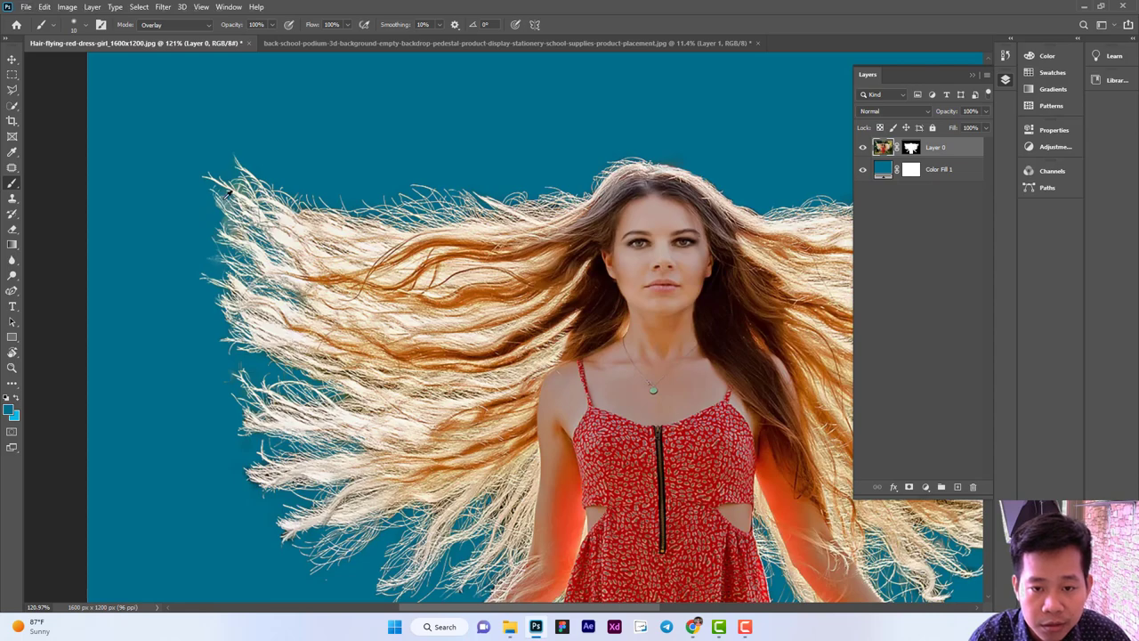
{"action": "scroll", "coordinate": [229, 192], "scroll_direction": "up", "scroll_amount": 3}
{"action": "scroll", "coordinate": [178, 187], "scroll_direction": "down", "scroll_amount": 3}
{"action": "scroll", "coordinate": [134, 187], "scroll_direction": "down", "scroll_amount": 2}
{"action": "scroll", "coordinate": [132, 186], "scroll_direction": "up", "scroll_amount": 3}
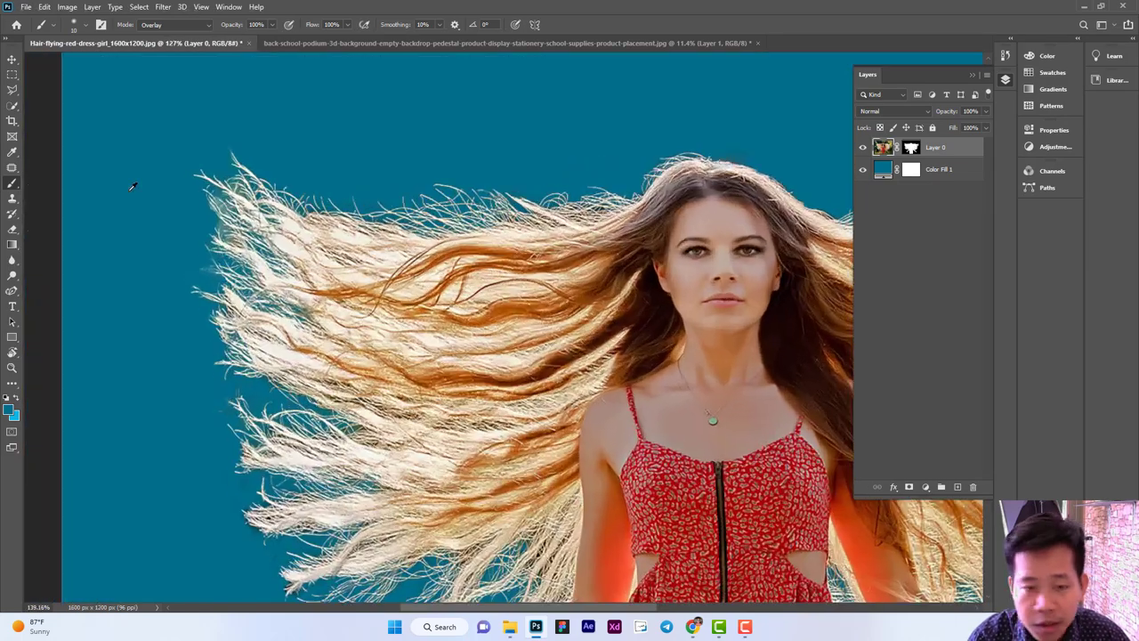
{"action": "scroll", "coordinate": [142, 189], "scroll_direction": "up", "scroll_amount": 2}
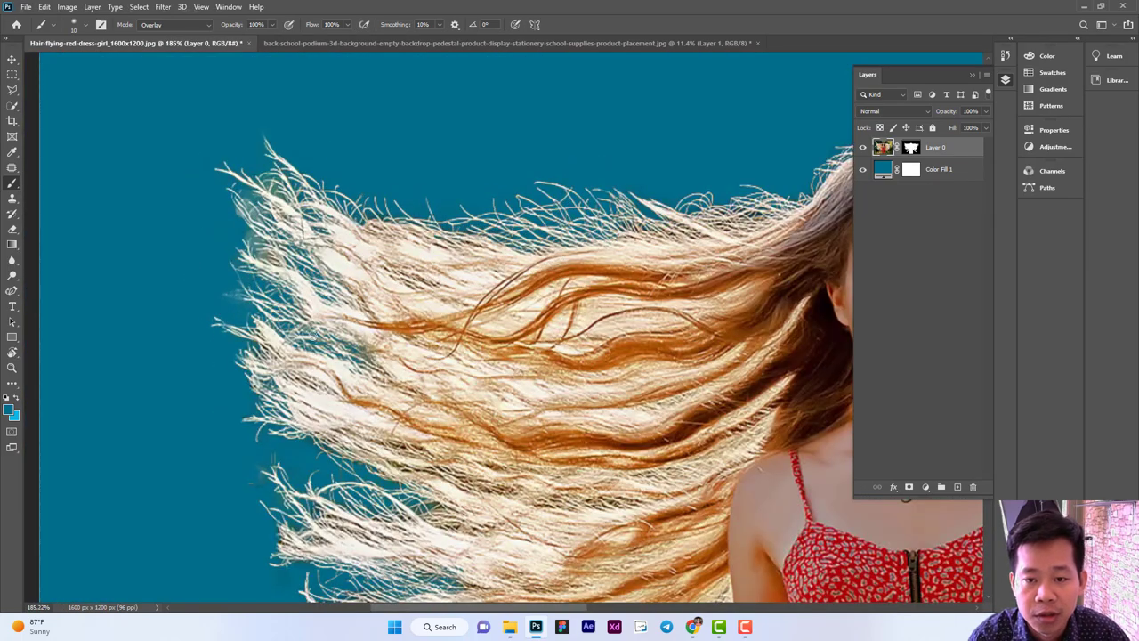
Return to the mask view and paint the upper-left hair strands with a larger brush.
{"action": "left_click", "coordinate": [910, 150], "text": "alt"}
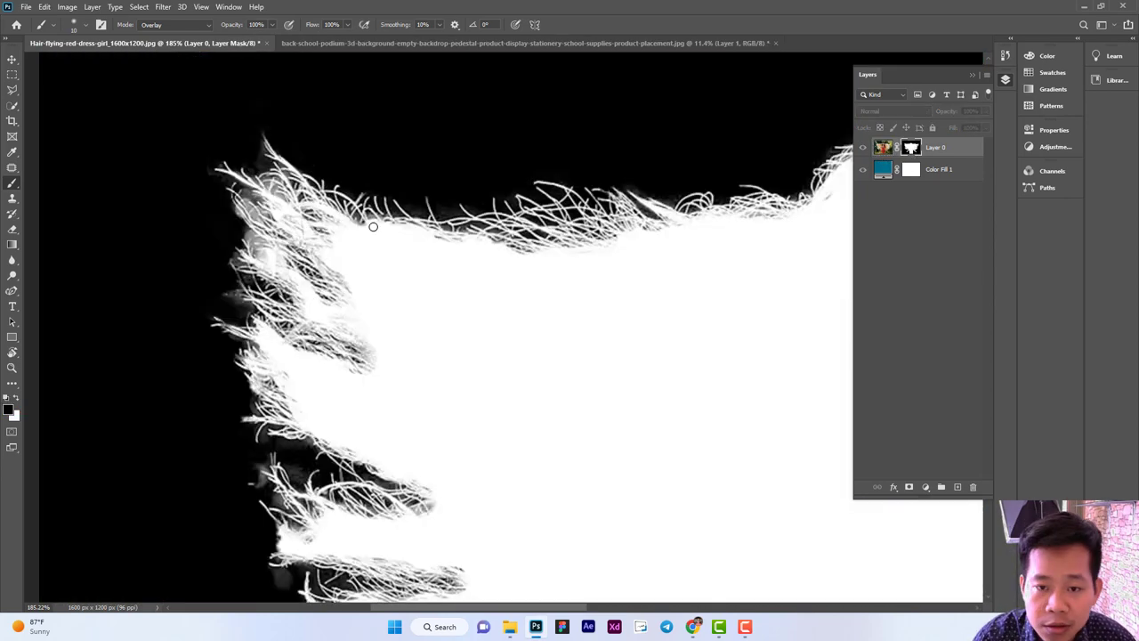
{"action": "scroll", "coordinate": [239, 219], "scroll_direction": "up", "scroll_amount": 2}
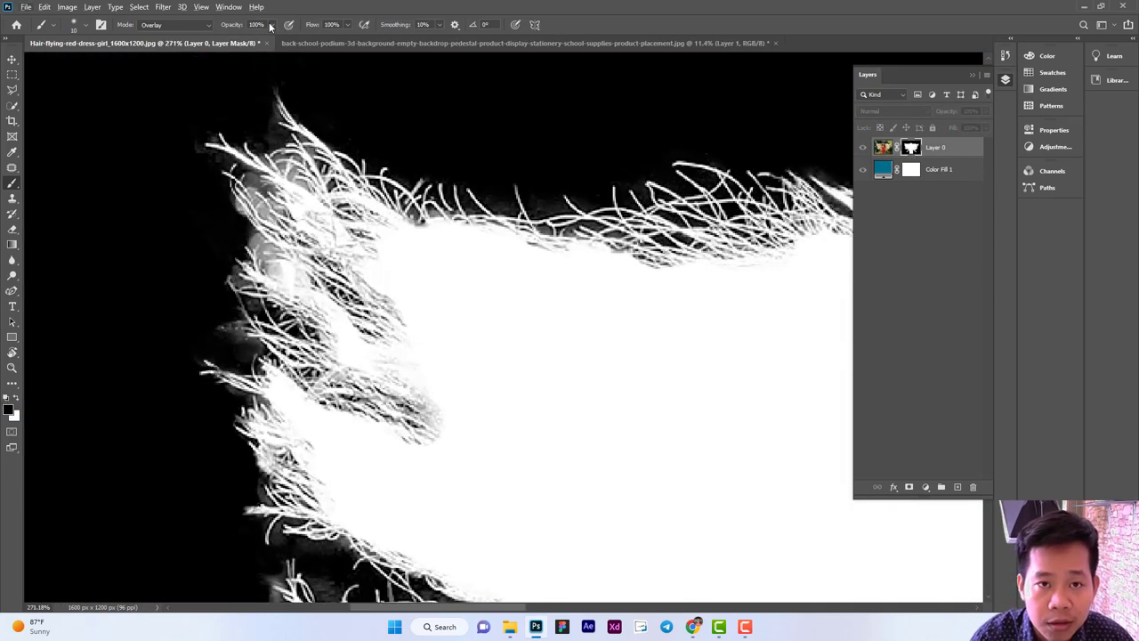
{"action": "key", "text": "bracketright"}
{"action": "key", "text": "bracketright"}
{"action": "key", "text": "bracketright"}
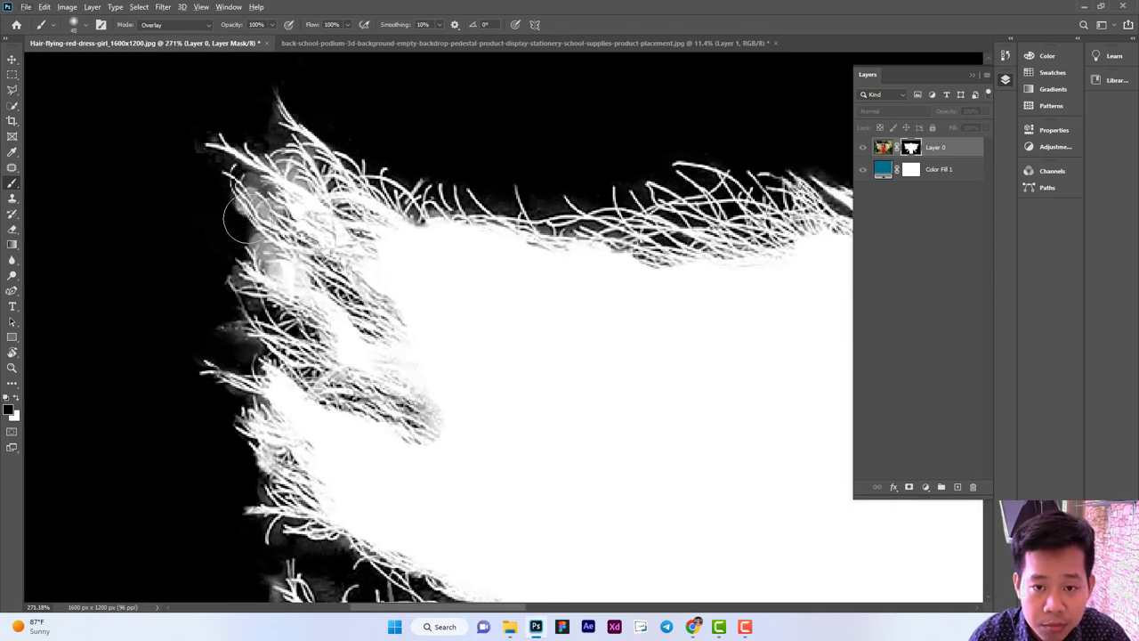
{"action": "scroll", "coordinate": [203, 255], "scroll_direction": "up", "scroll_amount": 2}
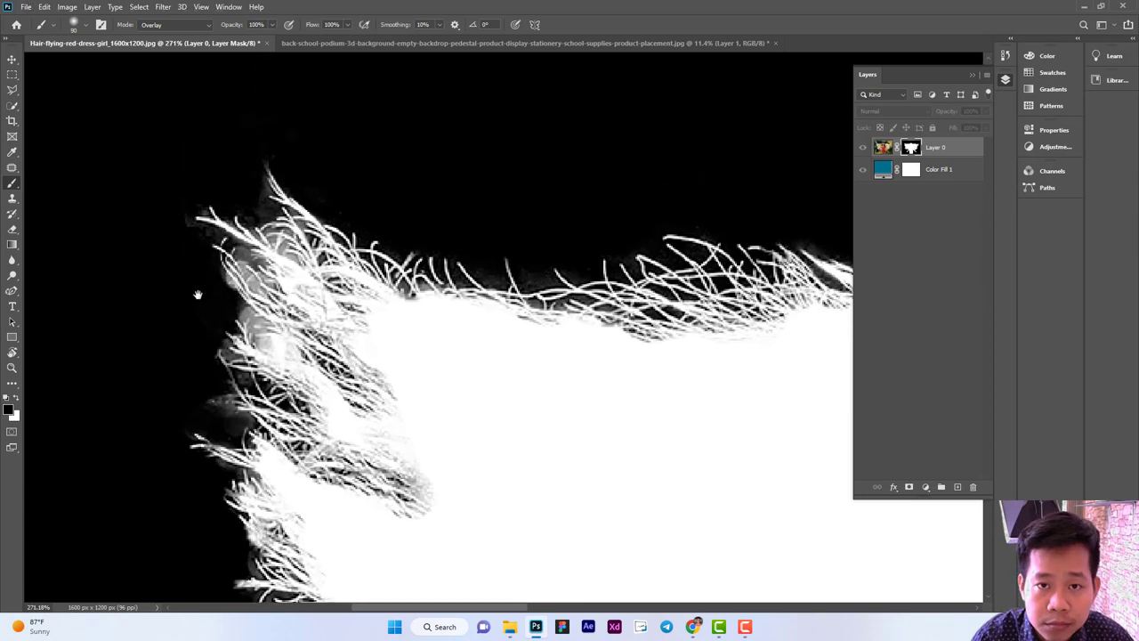
{"action": "mouse_move", "coordinate": [239, 294]}
{"action": "left_mouse_down"}
{"action": "mouse_move", "coordinate": [191, 419]}
{"action": "mouse_move", "coordinate": [356, 377]}
{"action": "mouse_move", "coordinate": [388, 398]}
{"action": "mouse_move", "coordinate": [217, 305]}
{"action": "mouse_move", "coordinate": [267, 356]}
{"action": "mouse_move", "coordinate": [142, 347]}
{"action": "mouse_move", "coordinate": [198, 216]}
{"action": "mouse_move", "coordinate": [347, 267]}
{"action": "mouse_move", "coordinate": [496, 241]}
{"action": "mouse_move", "coordinate": [233, 285]}
{"action": "left_mouse_up"}
{"action": "left_click", "coordinate": [883, 150]}
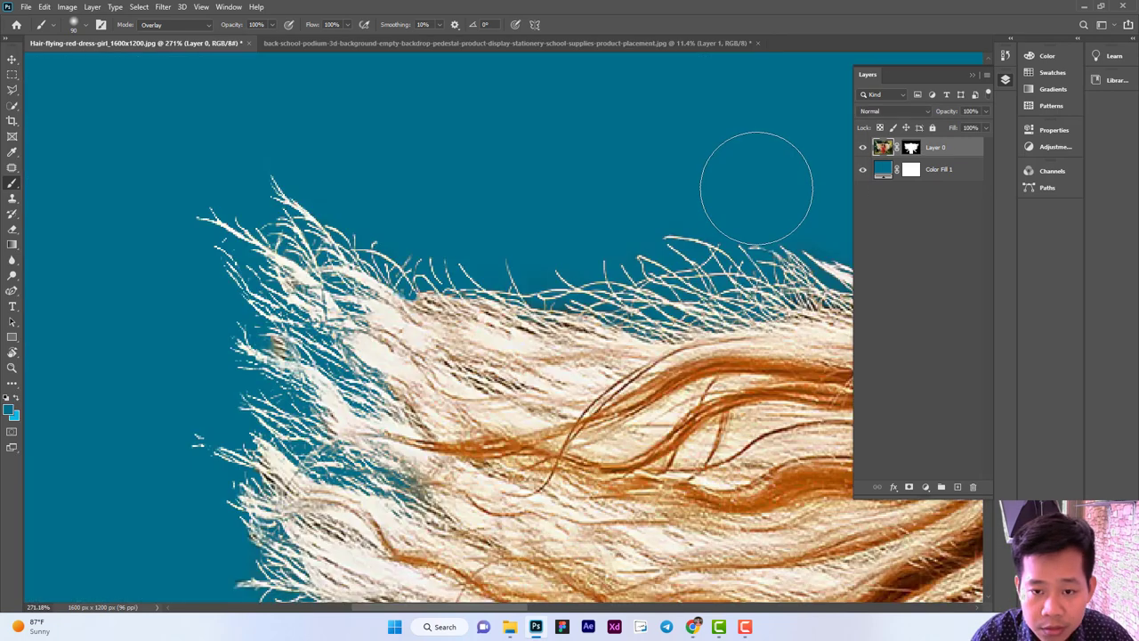
{"action": "scroll", "coordinate": [267, 258], "scroll_direction": "down", "scroll_amount": 5}
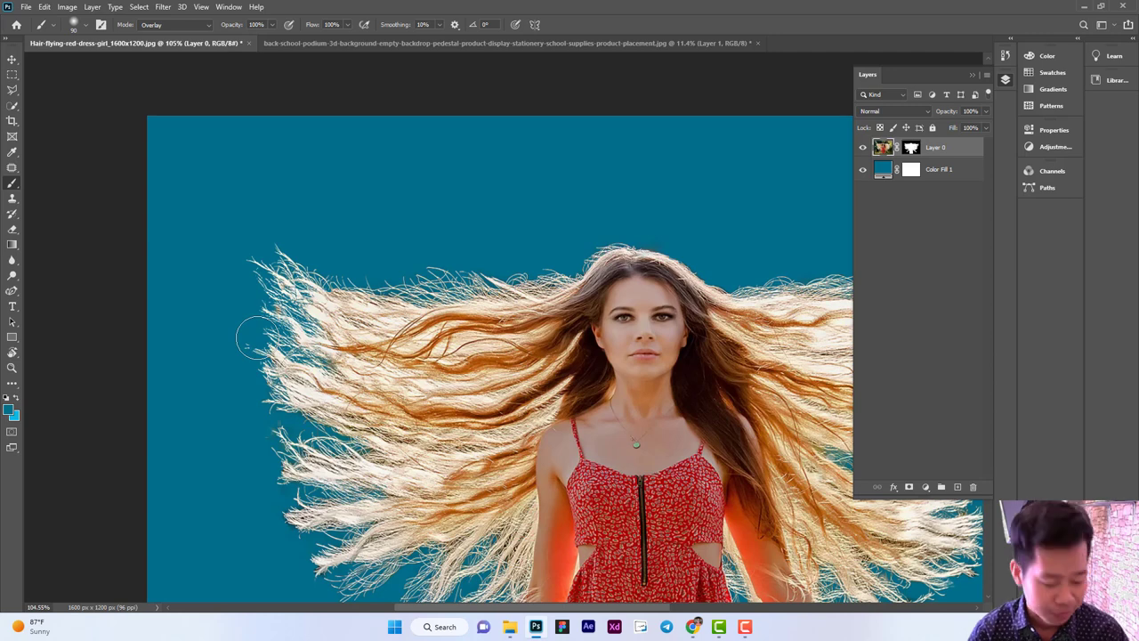
{"action": "key", "text": "v"}
{"action": "key", "text": "ctrl+0"}
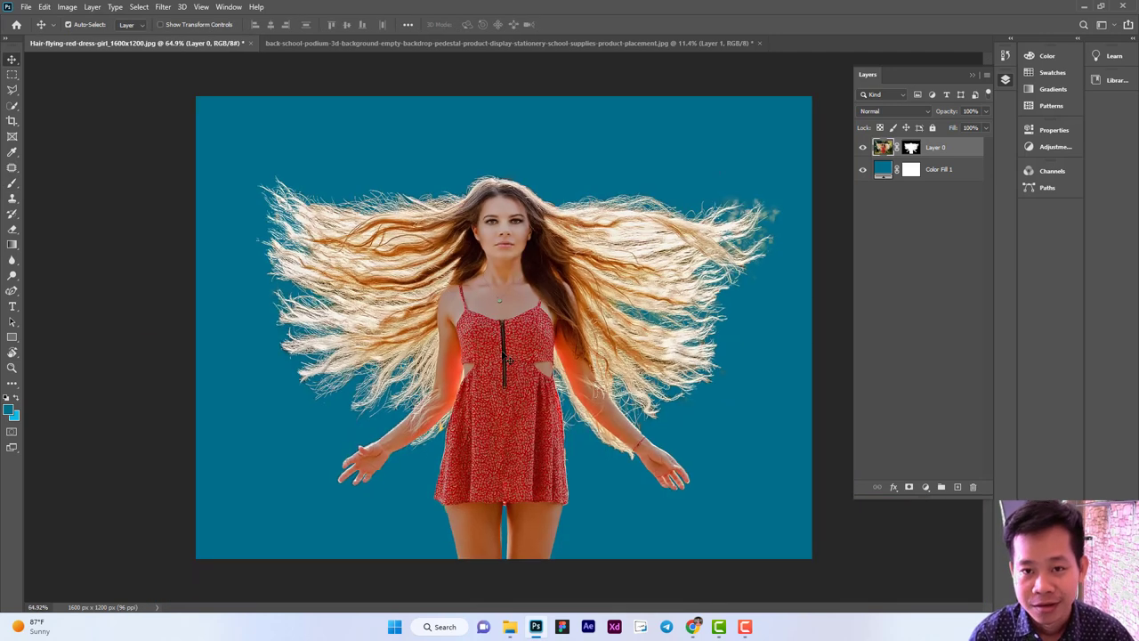